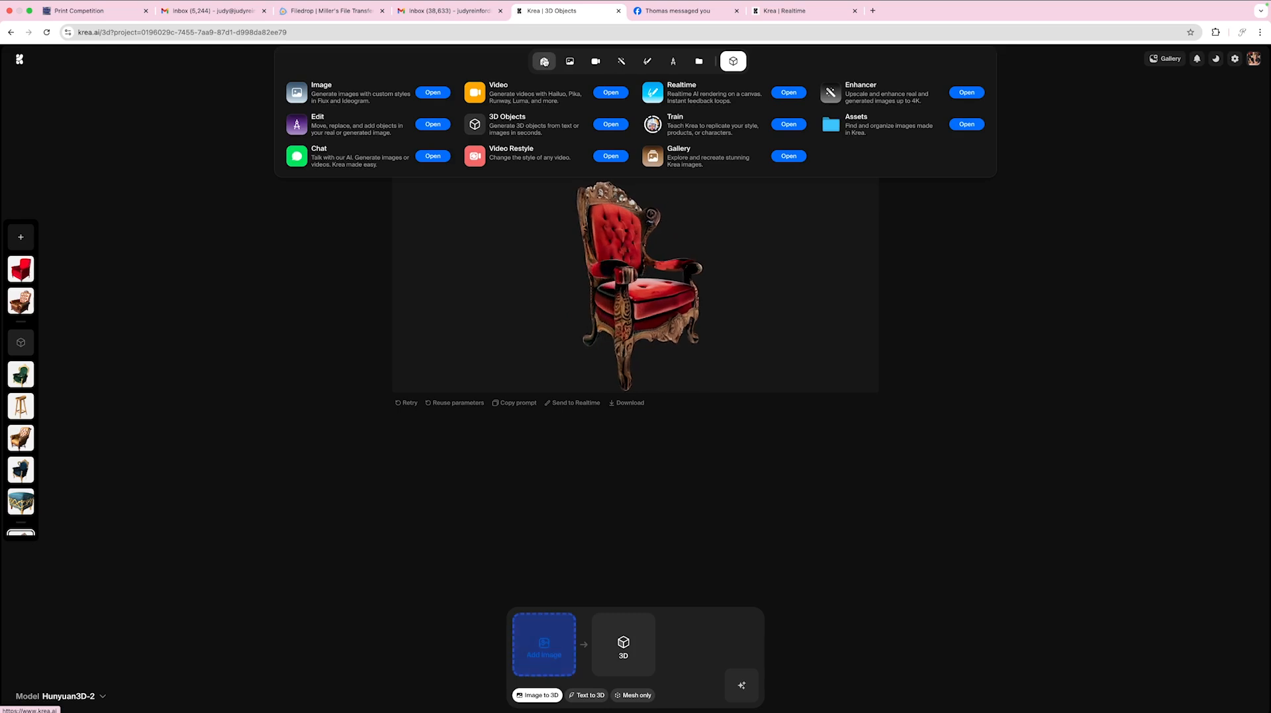
- Return to the home page, open the 3D Objects tool and view the previously generated bright red chair
click(544, 62)
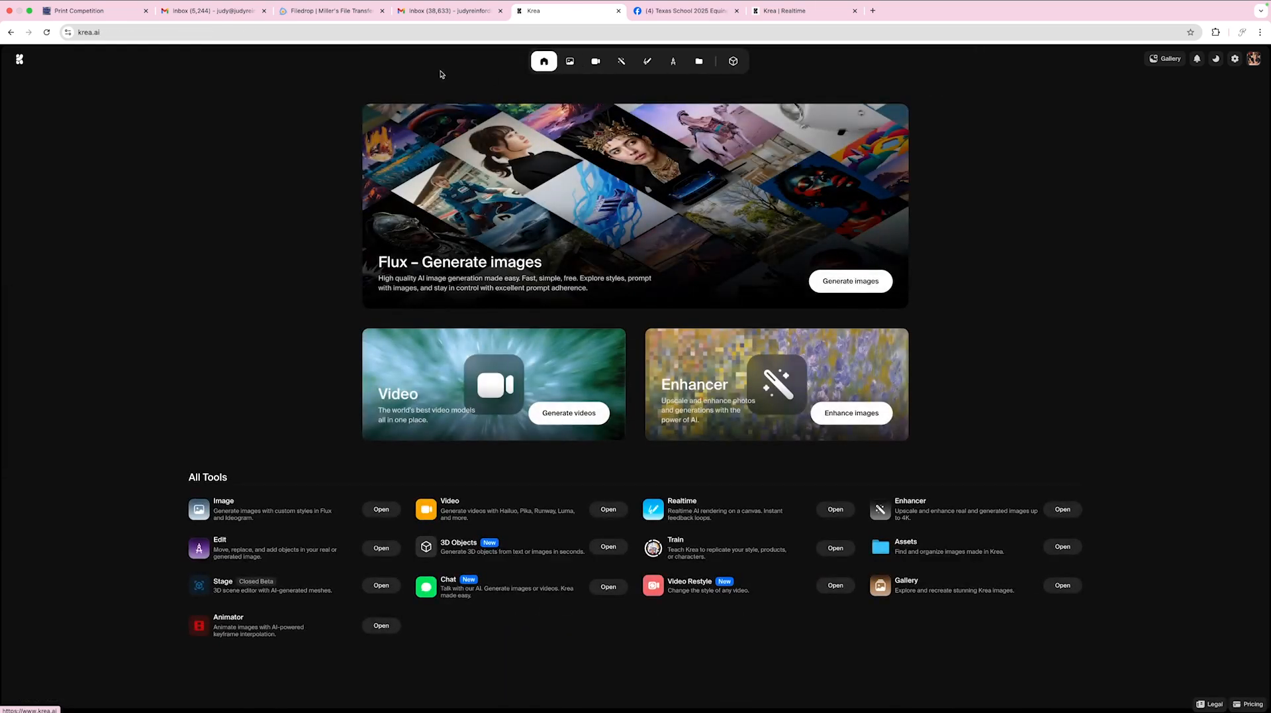
mouse_move(547, 63)
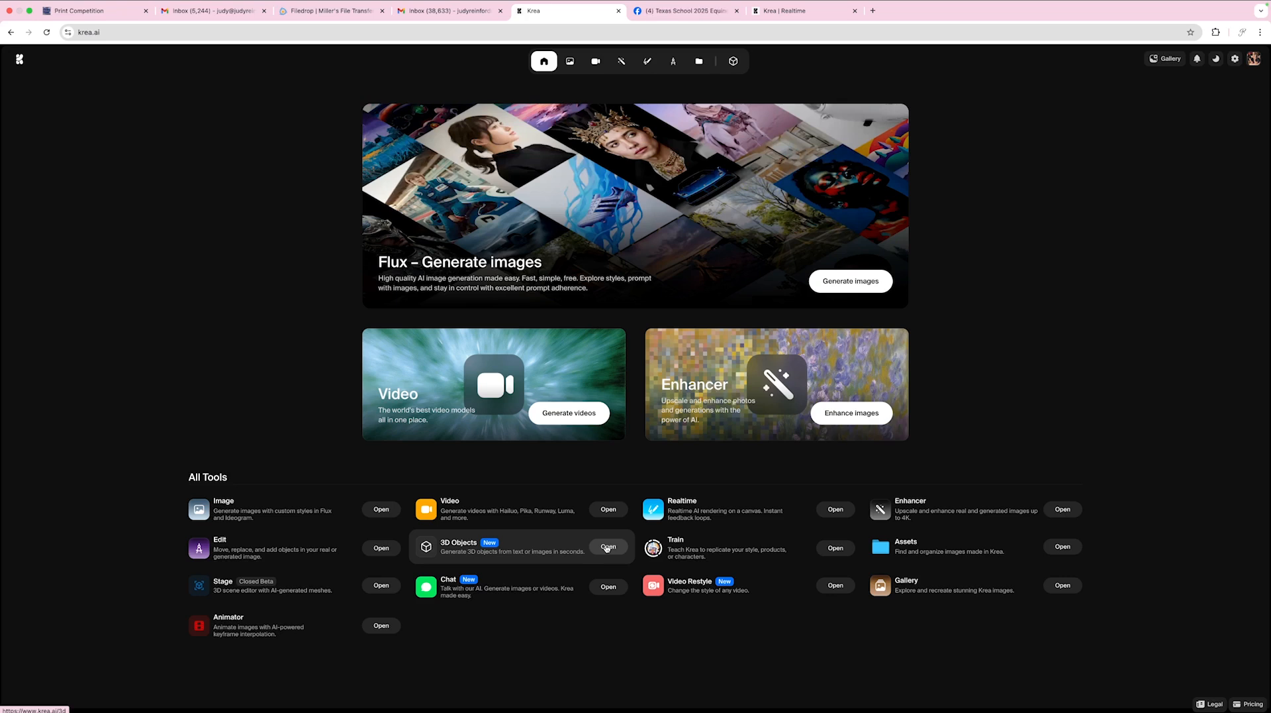
click(607, 547)
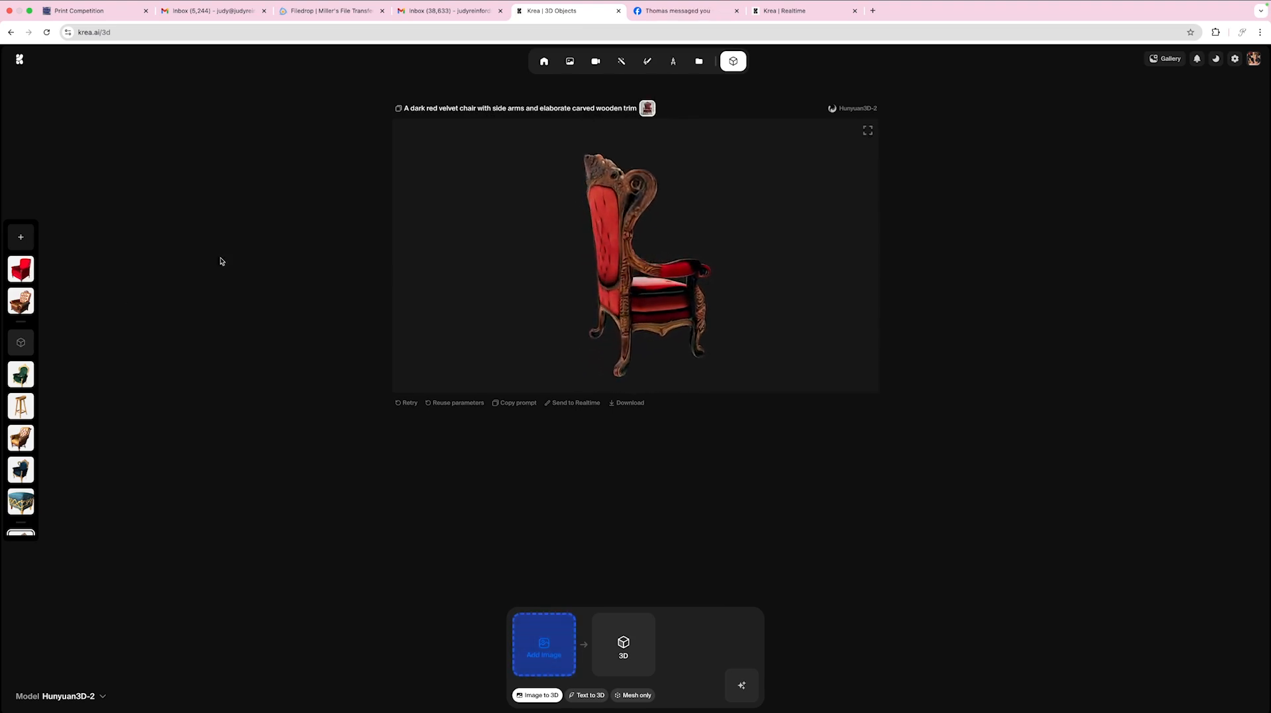
click(20, 268)
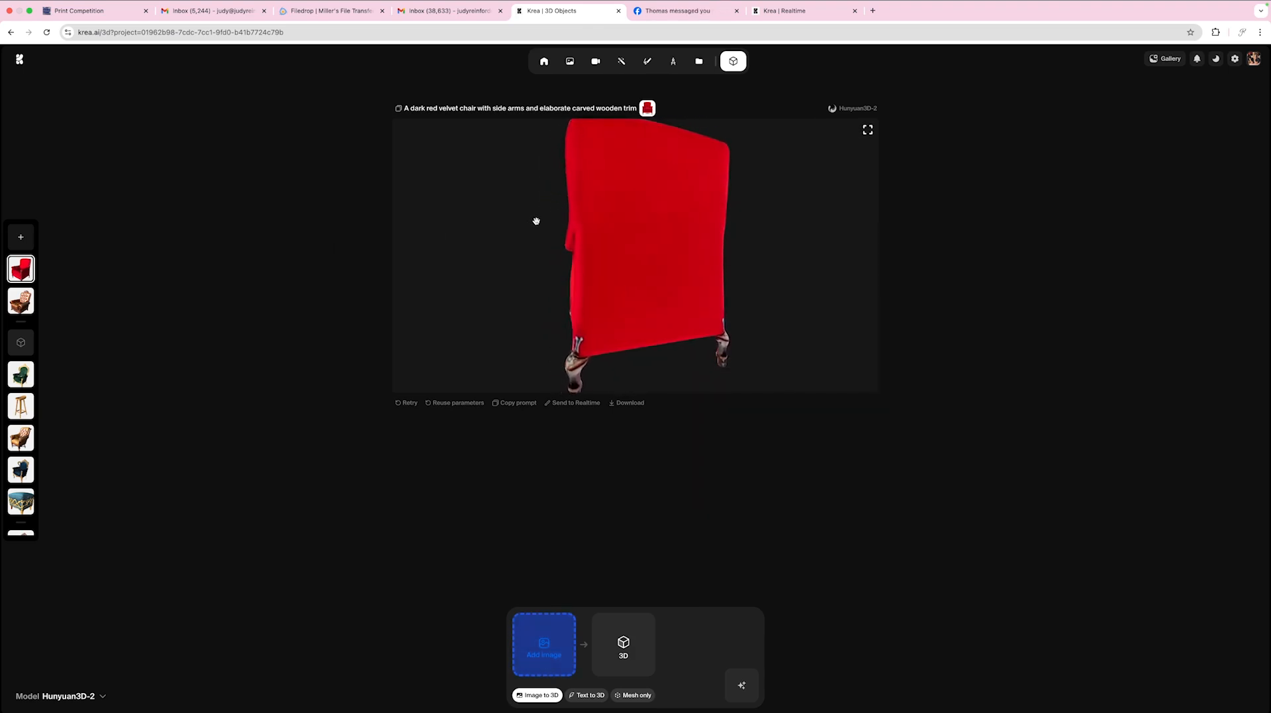
- Generate a new text-to-3D object from the prompt "A dark red velvet chair with side arms and elaborate carved wooden trim painted gold"
click(20, 235)
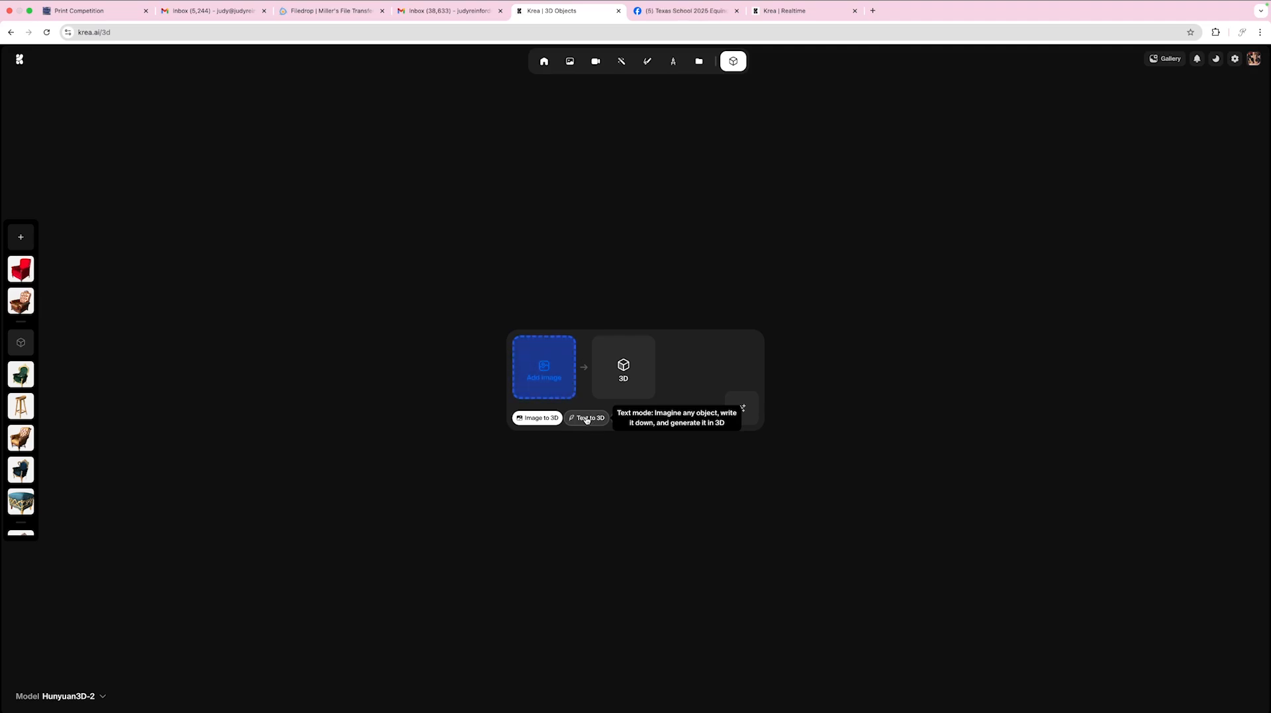
click(586, 418)
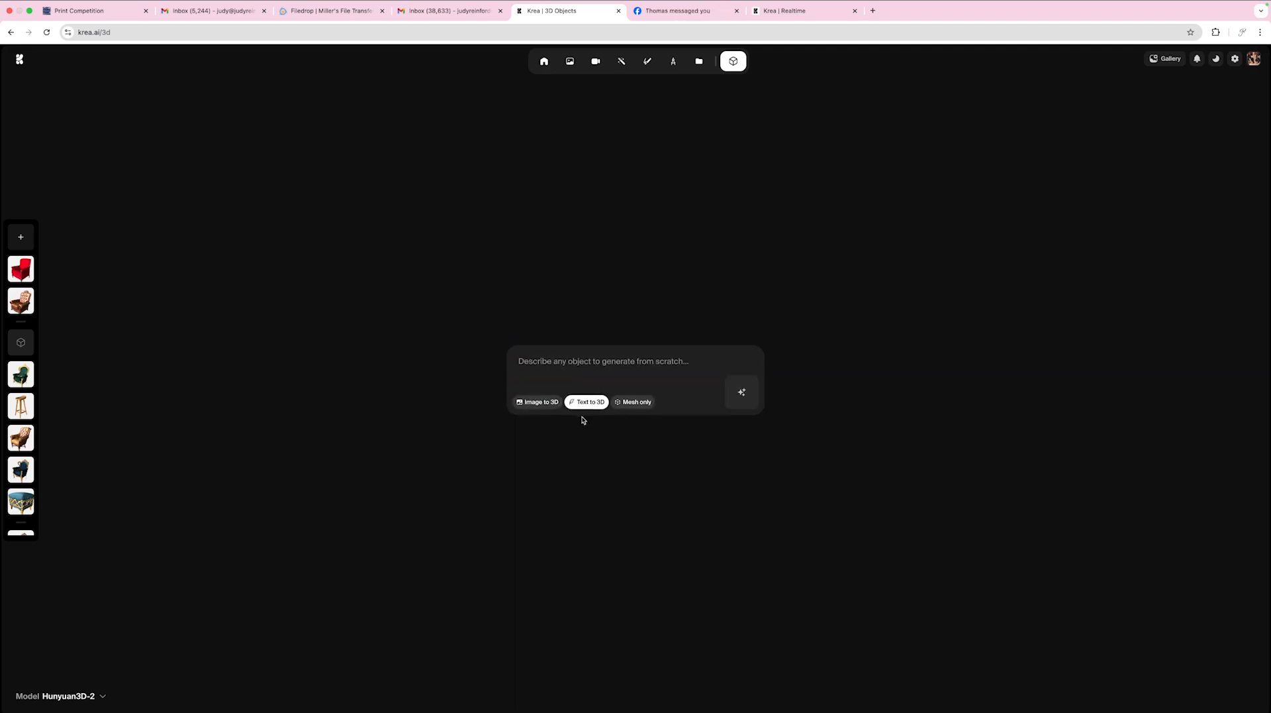
click(580, 366)
text(A dark red velvet chair with side arms and elaborate carved wooden trim)
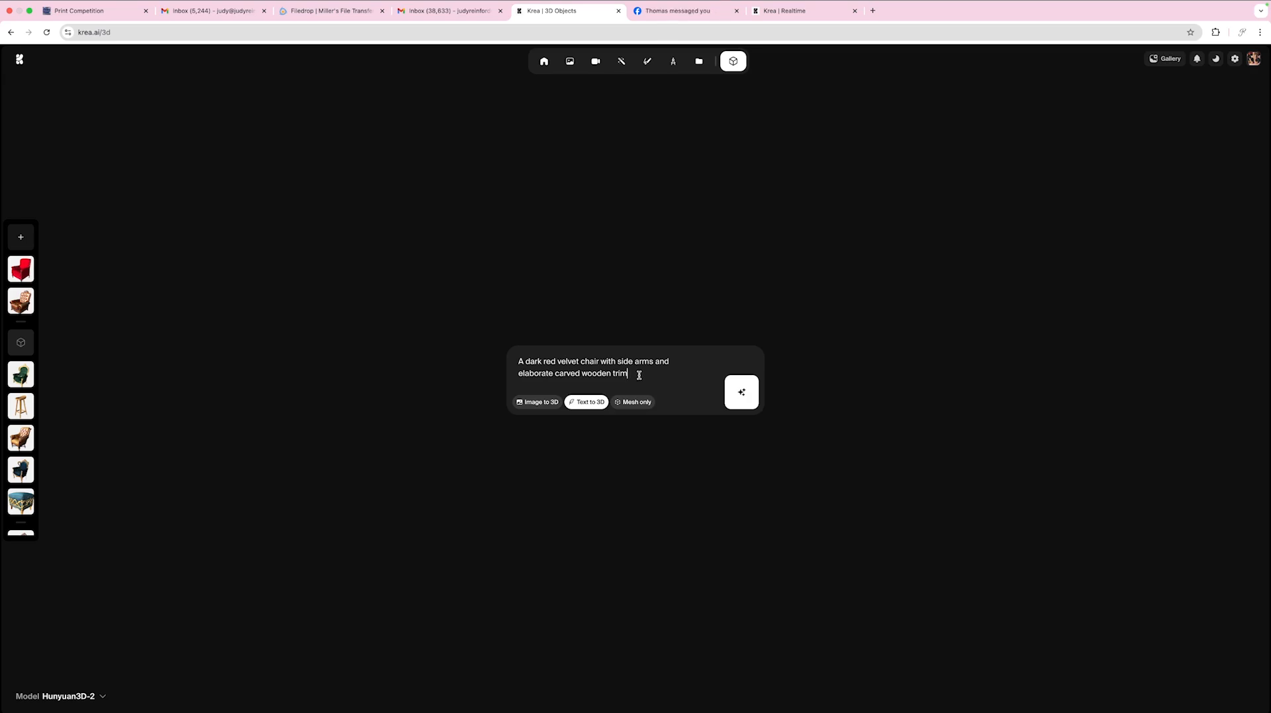
text(painted gold)
click(743, 393)
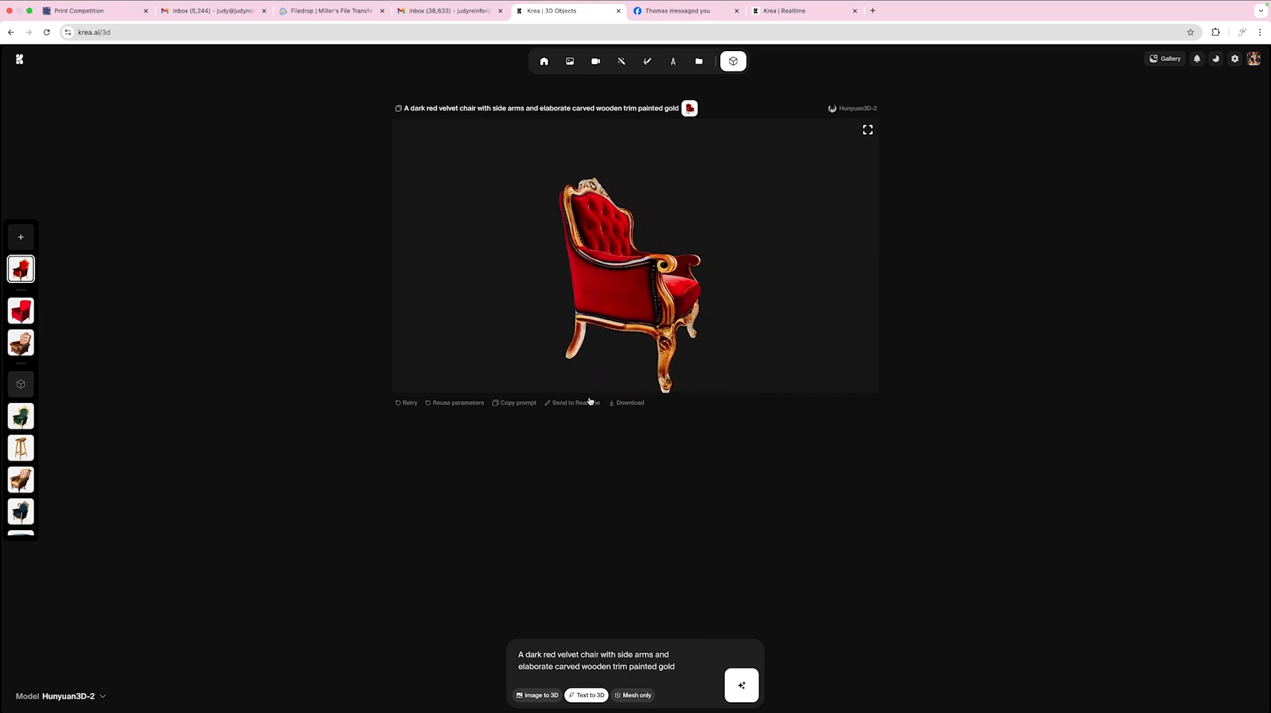
- Send the gold-trimmed red chair to Realtime and delete the magenta circle and blue square from the canvas
click(575, 403)
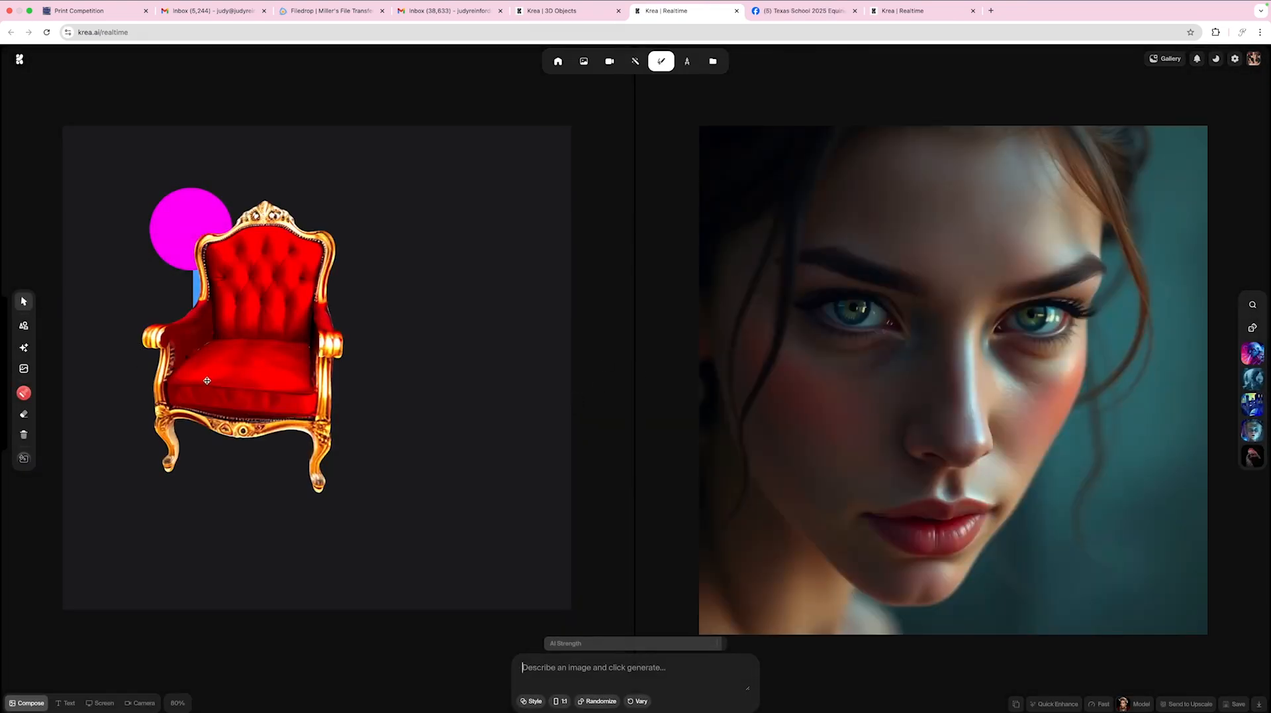
drag(209, 380, 264, 416)
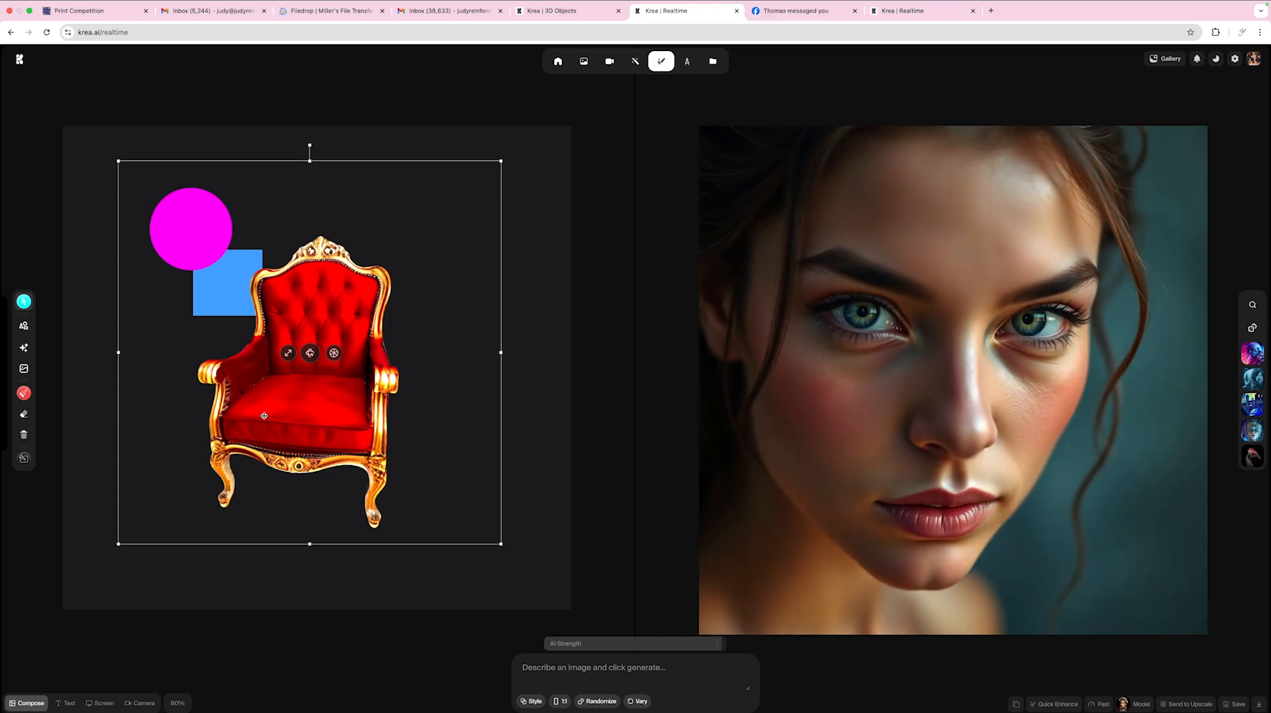
click(193, 217)
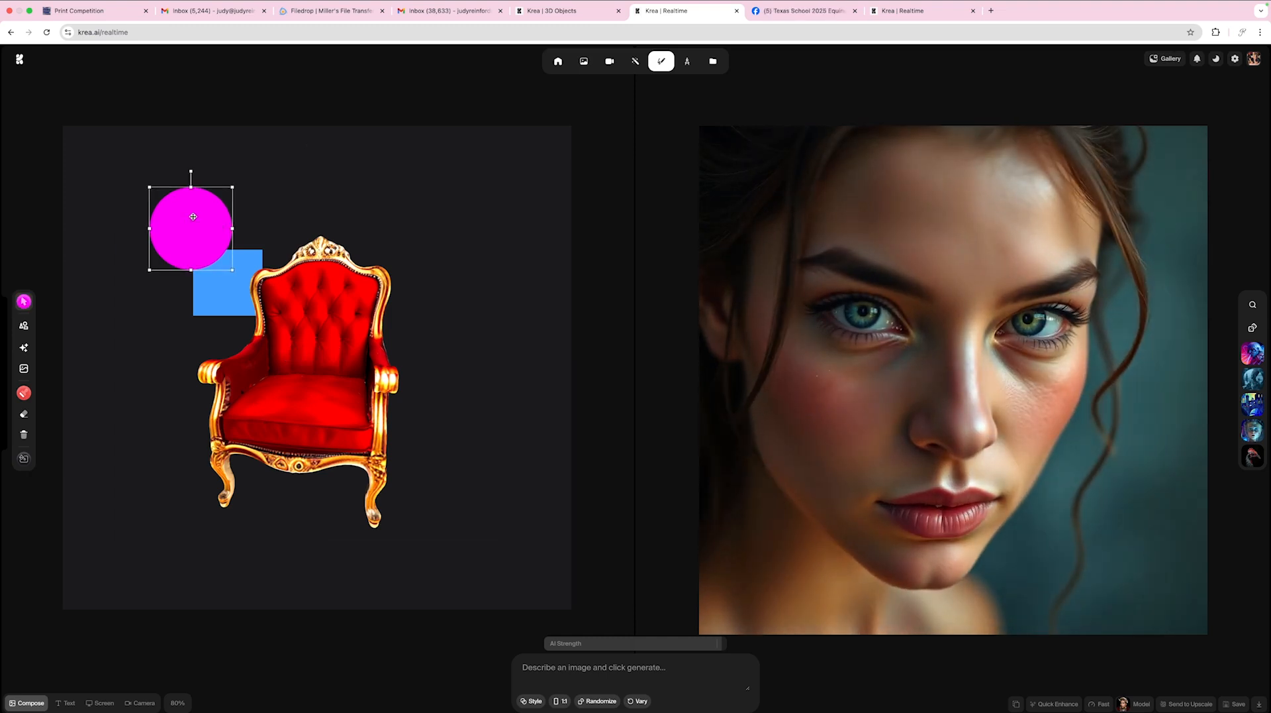
key(BackSpace)
click(217, 283)
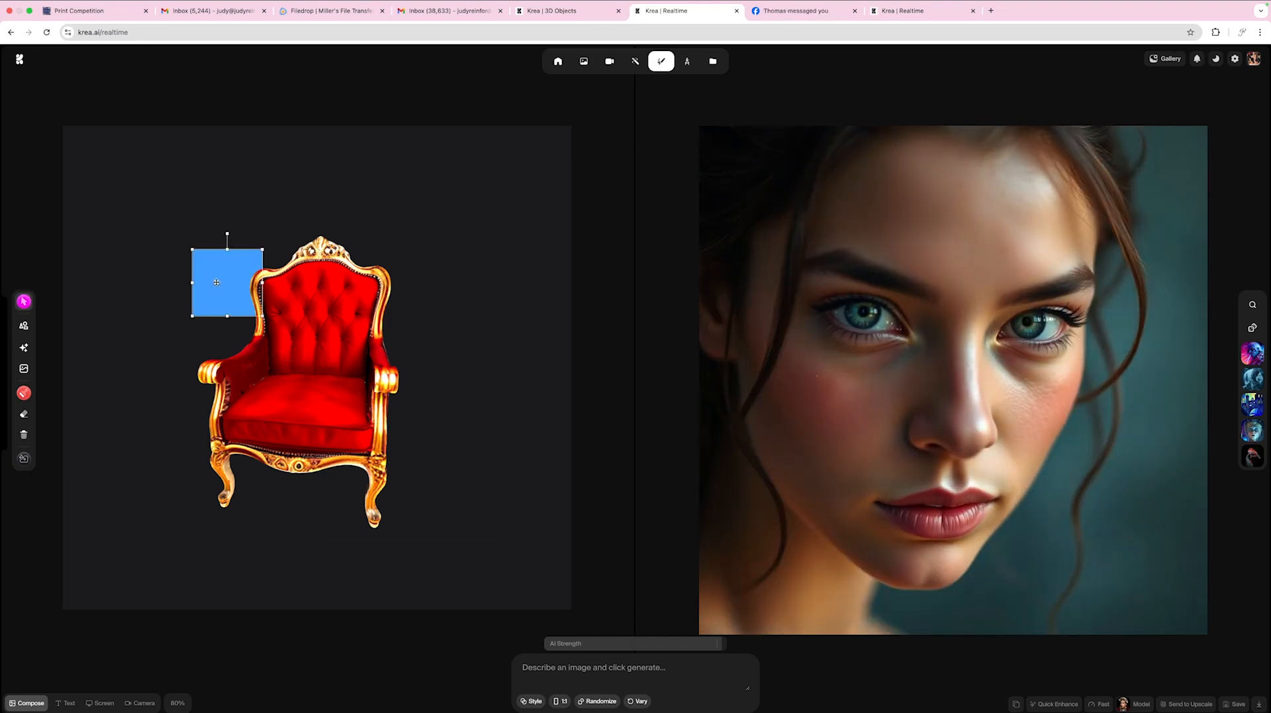
key(BackSpace)
- Center the chair on the canvas and rotate it in 3D so it faces straight forward
drag(300, 334, 308, 323)
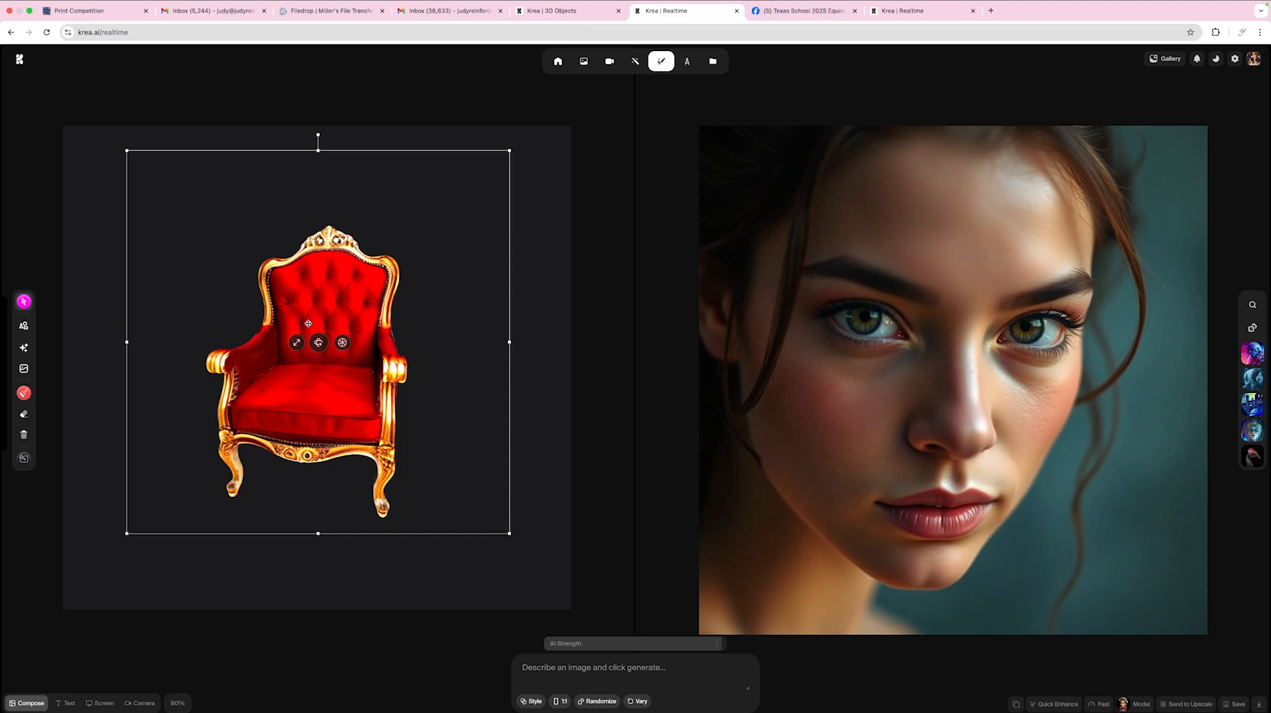
scroll(308, 323, up, 1)
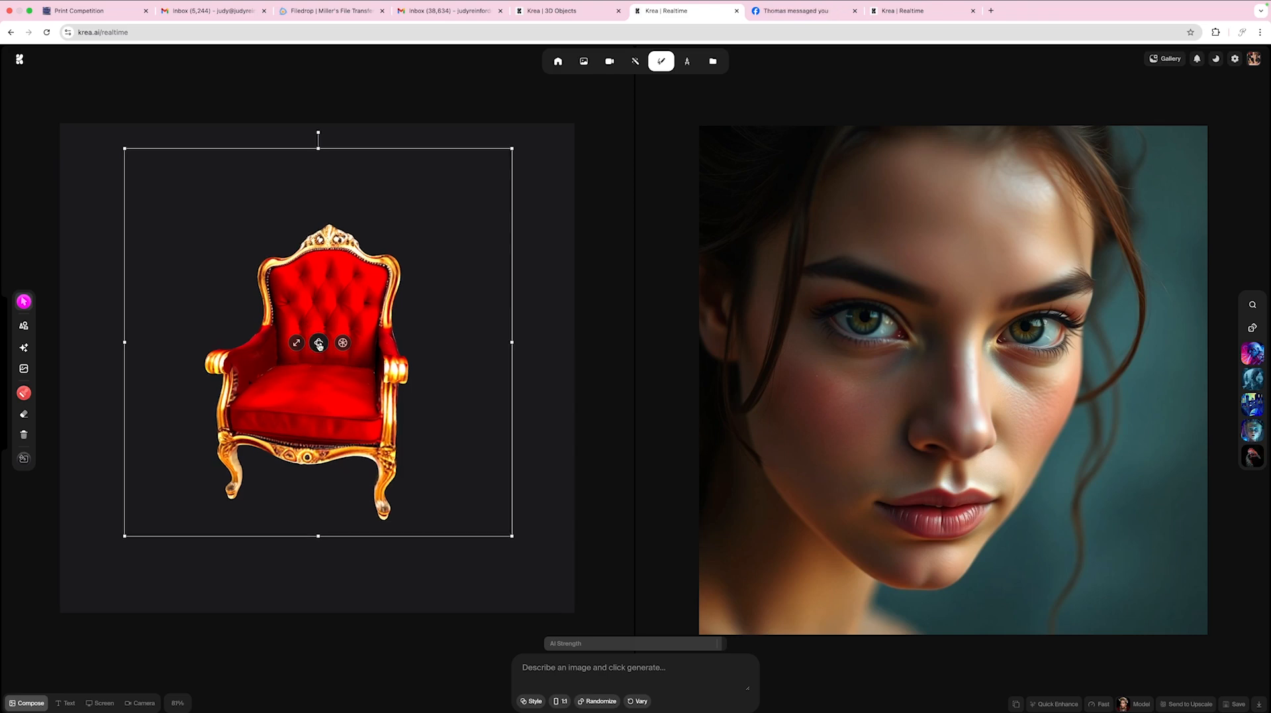
drag(316, 345, 302, 376)
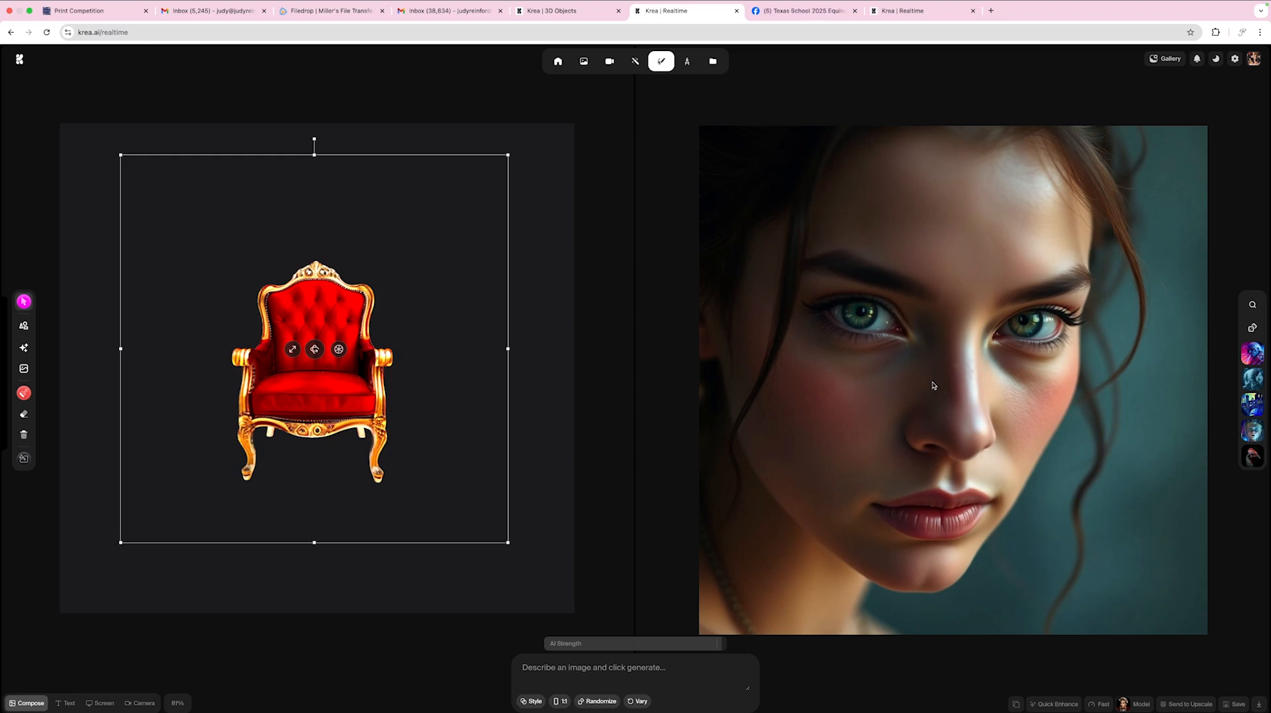
- Try the HD model and its image style upload, ending on the Flux Realtime model
click(1136, 703)
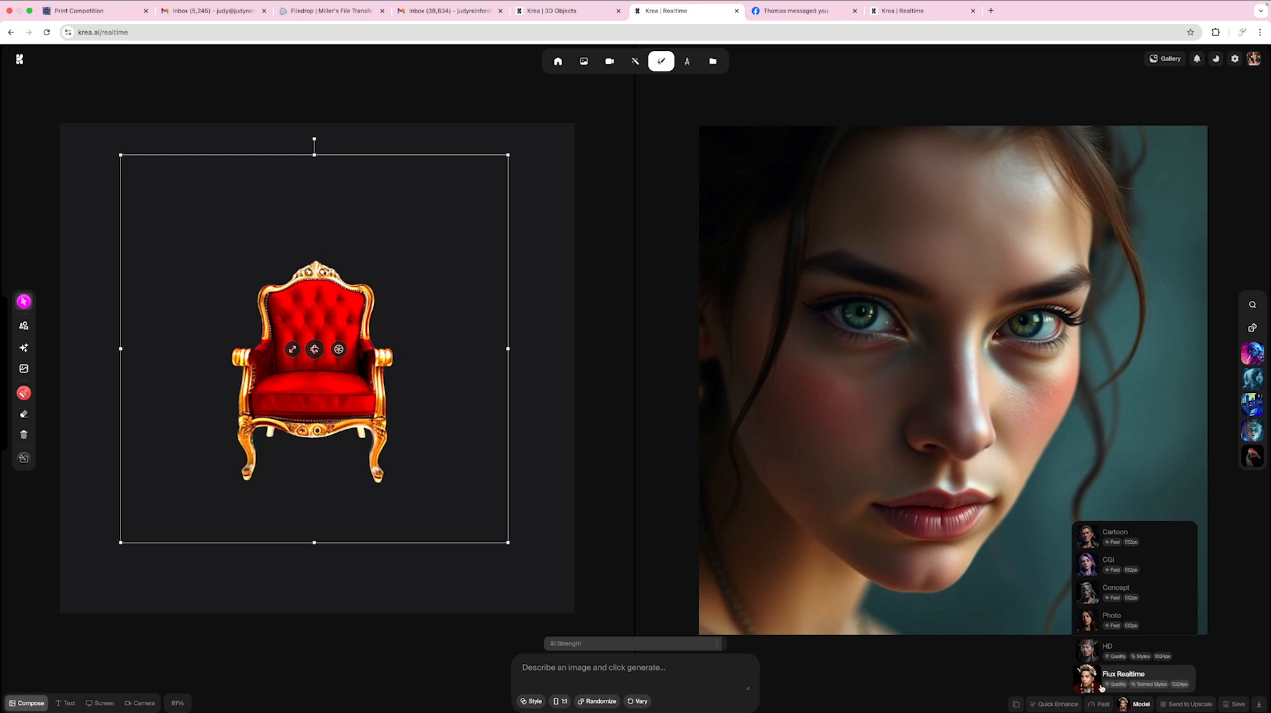
click(1141, 659)
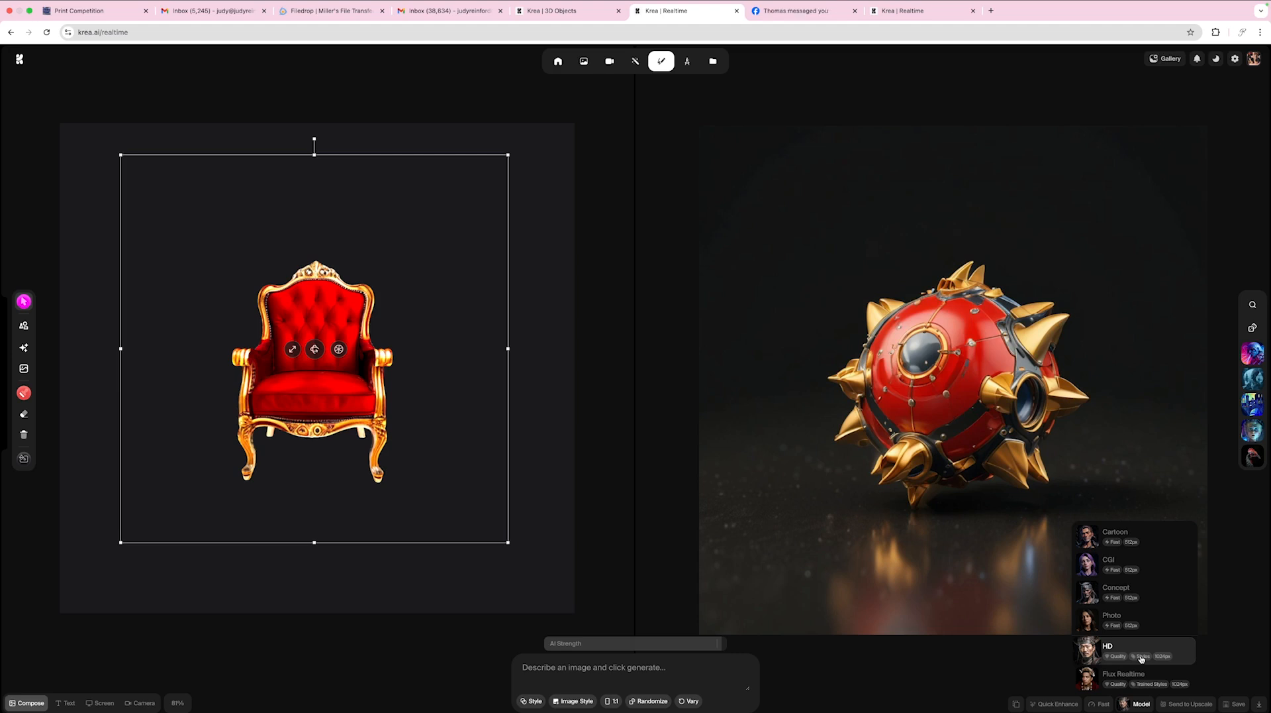
click(1123, 678)
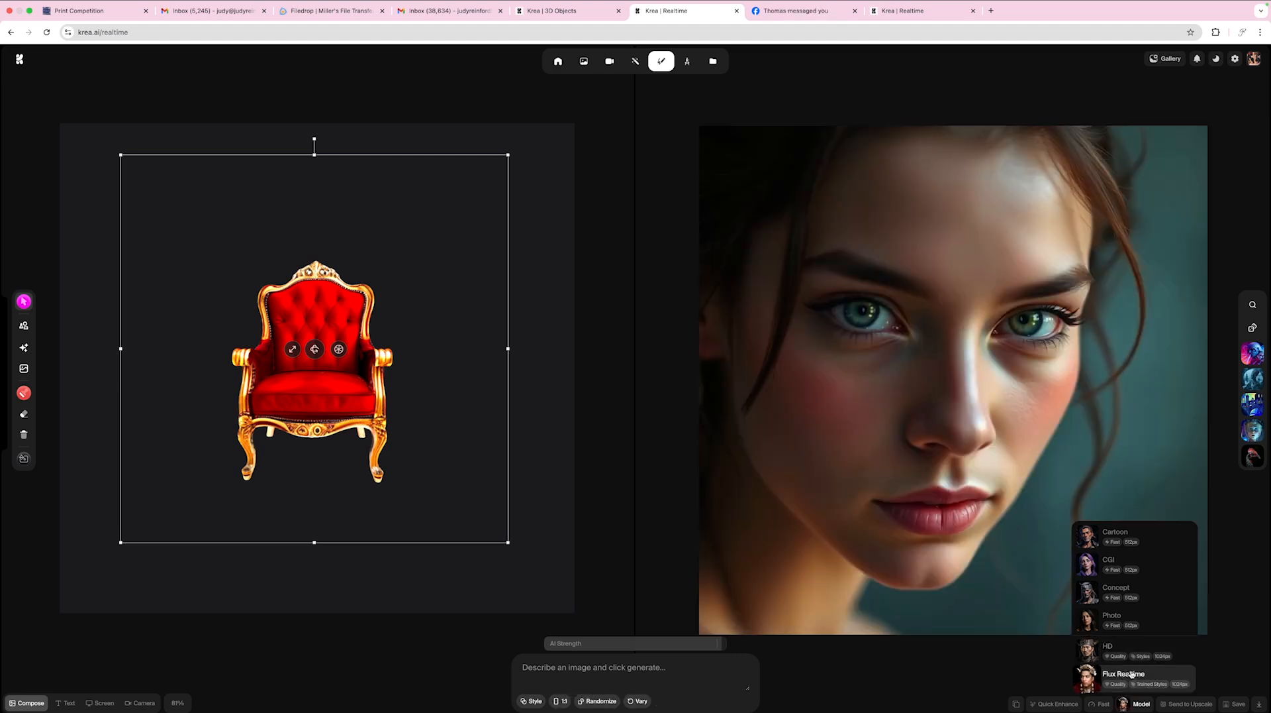
click(1110, 649)
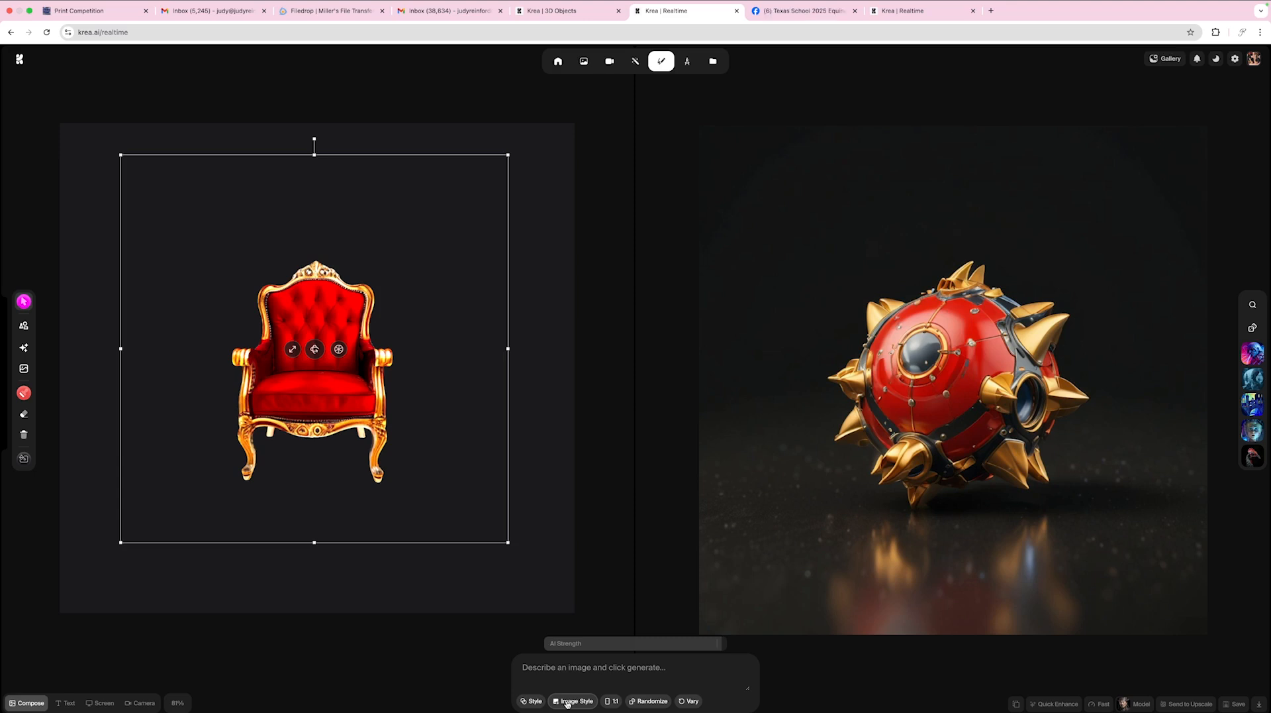
click(568, 703)
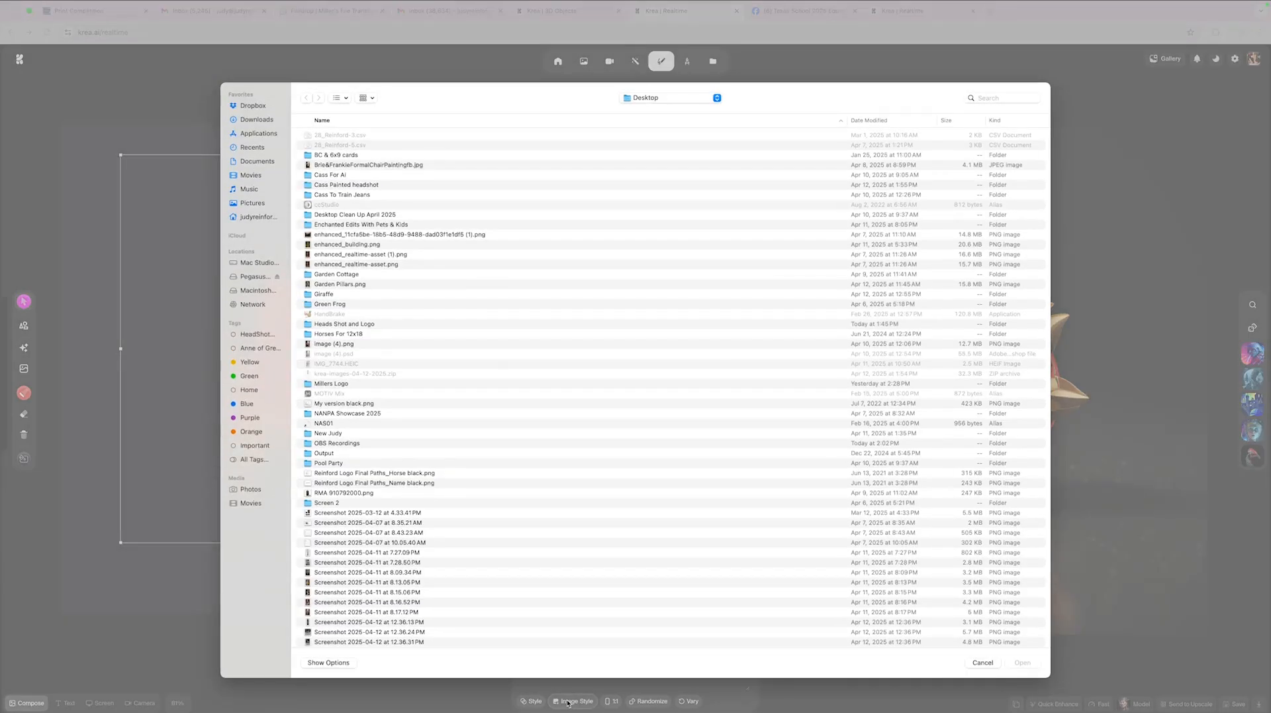
click(983, 663)
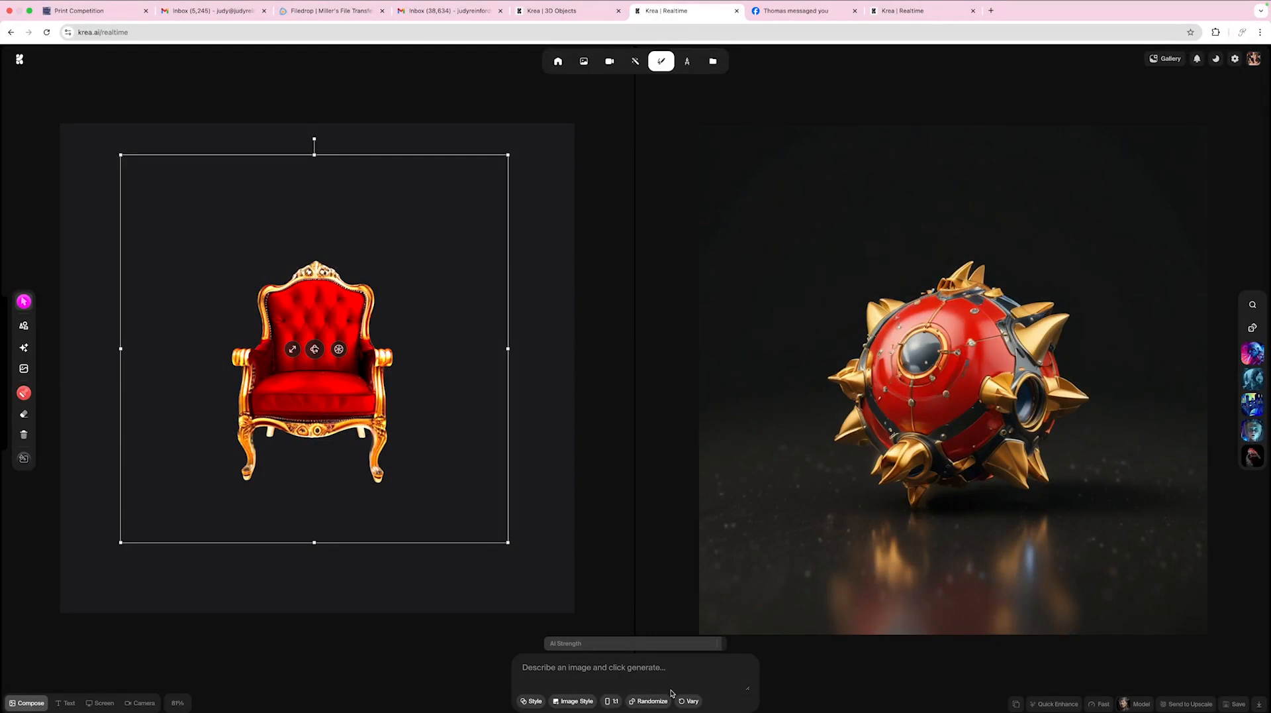
click(1135, 704)
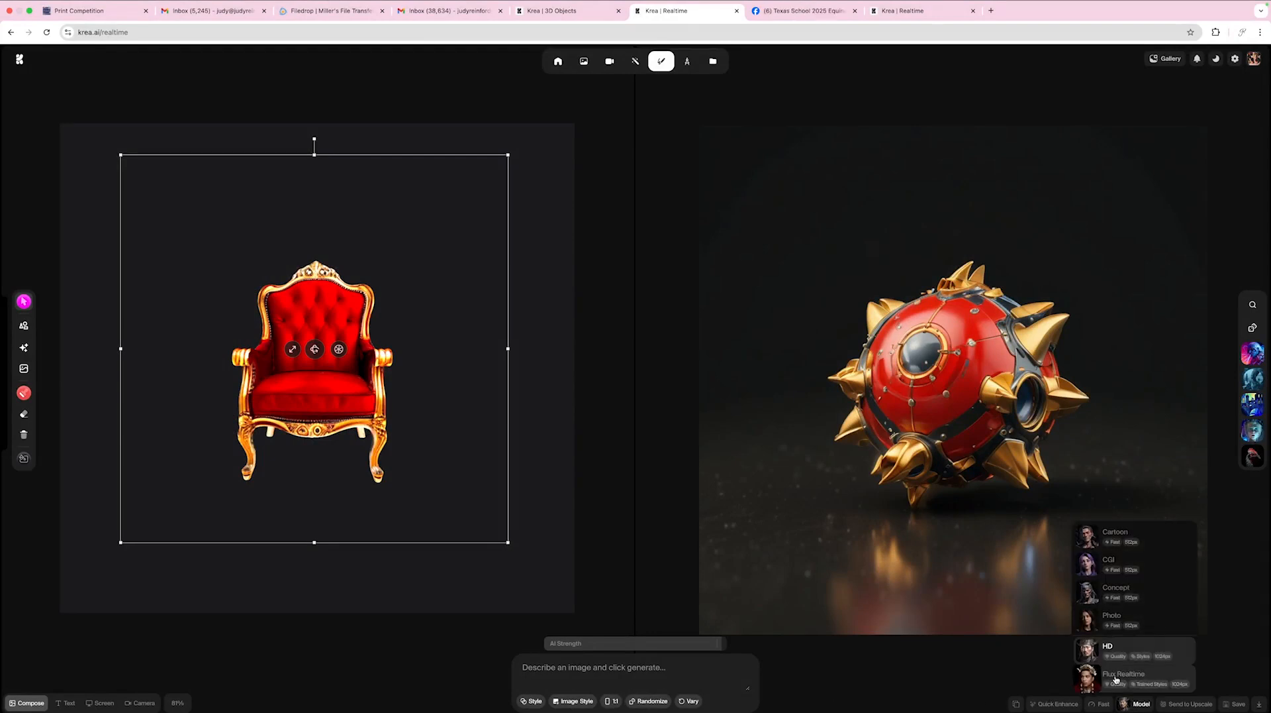
click(1117, 678)
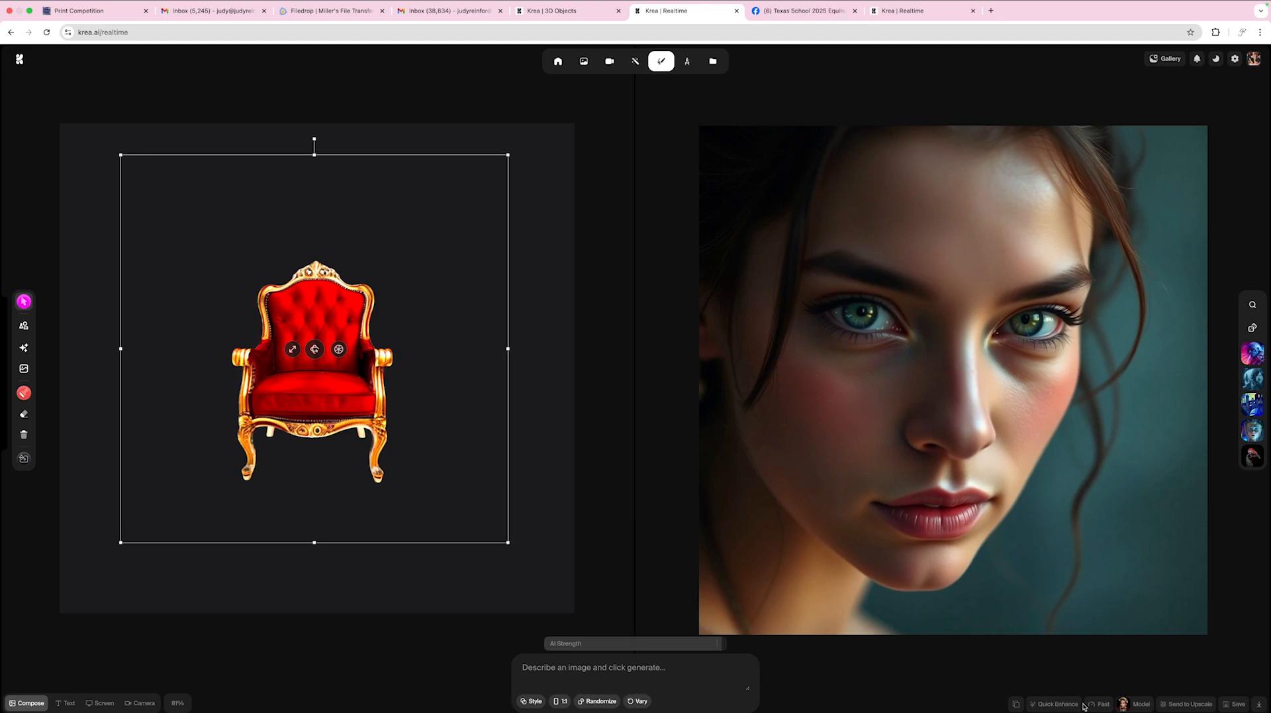
- Add the private trained style "Lion in realtime Natural" to the Realtime prompt
mouse_move(1134, 703)
click(531, 700)
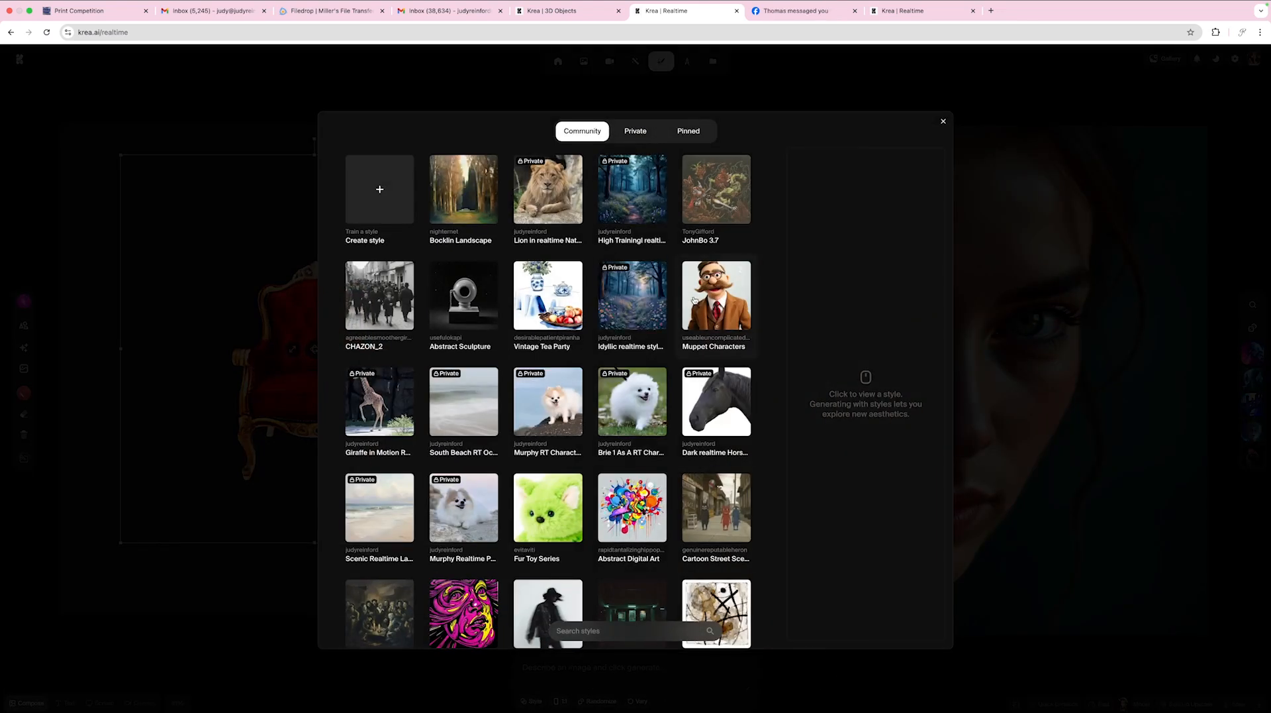
click(634, 133)
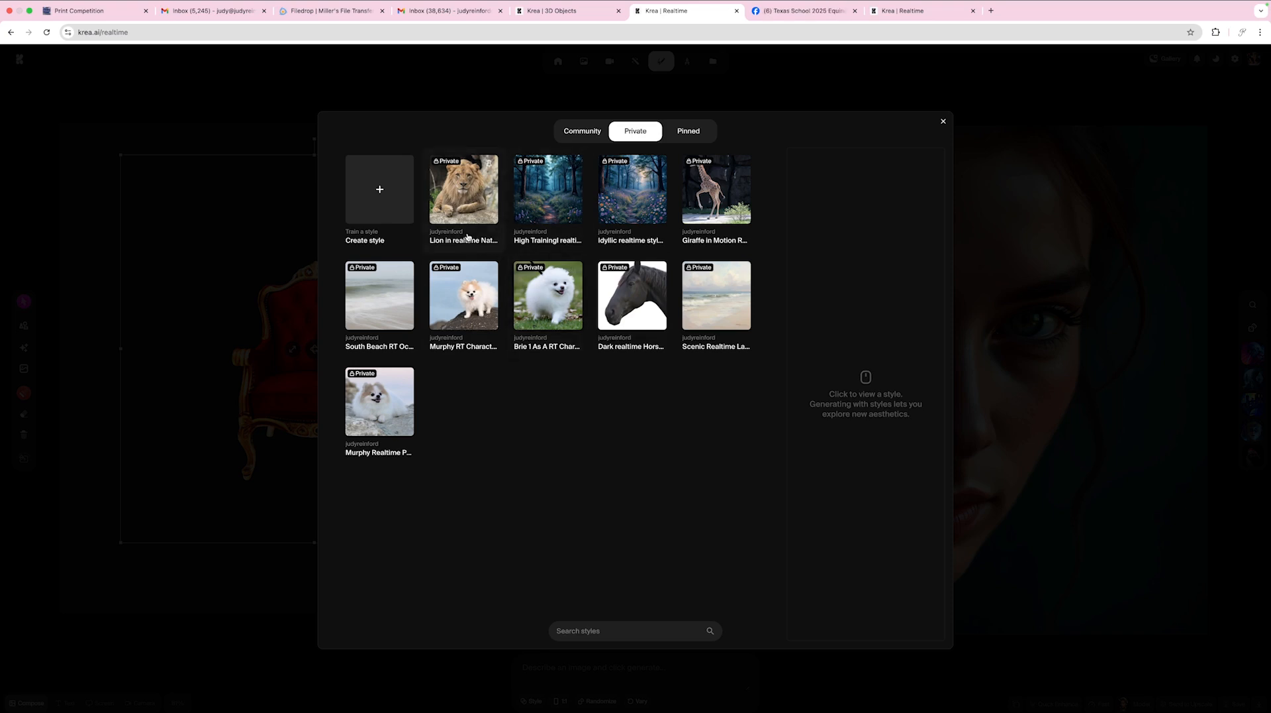
click(463, 197)
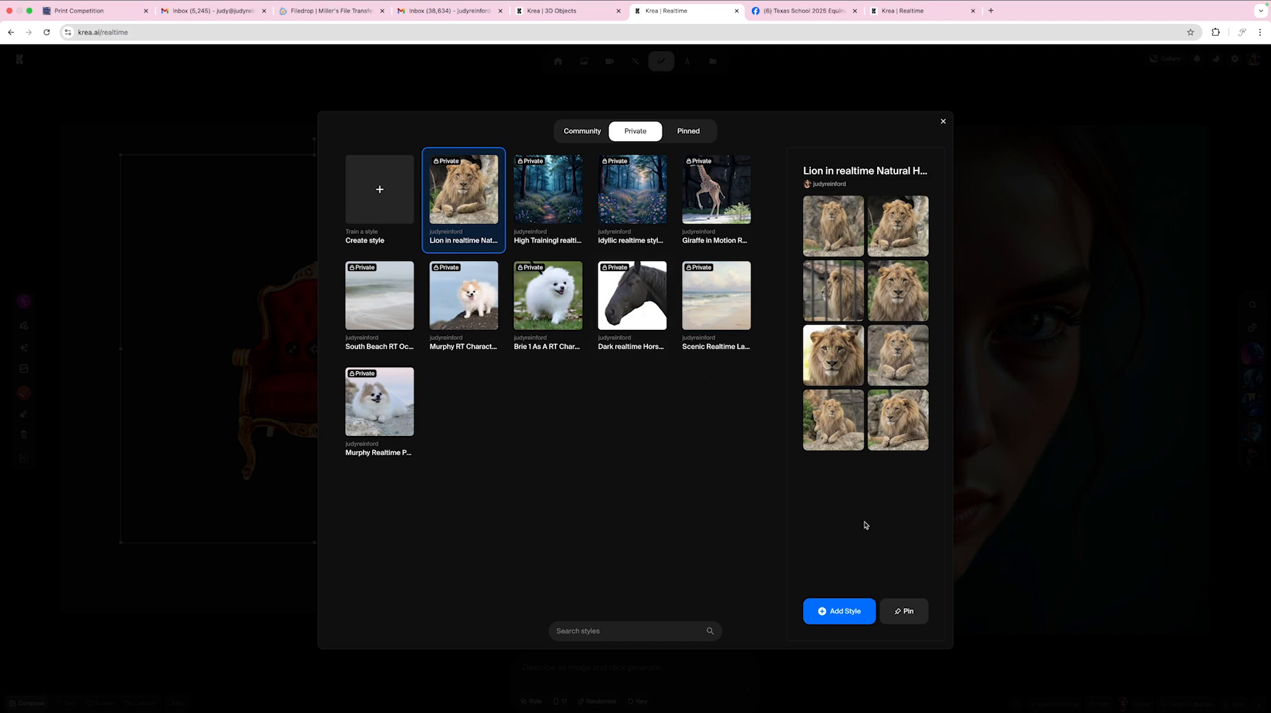
click(837, 617)
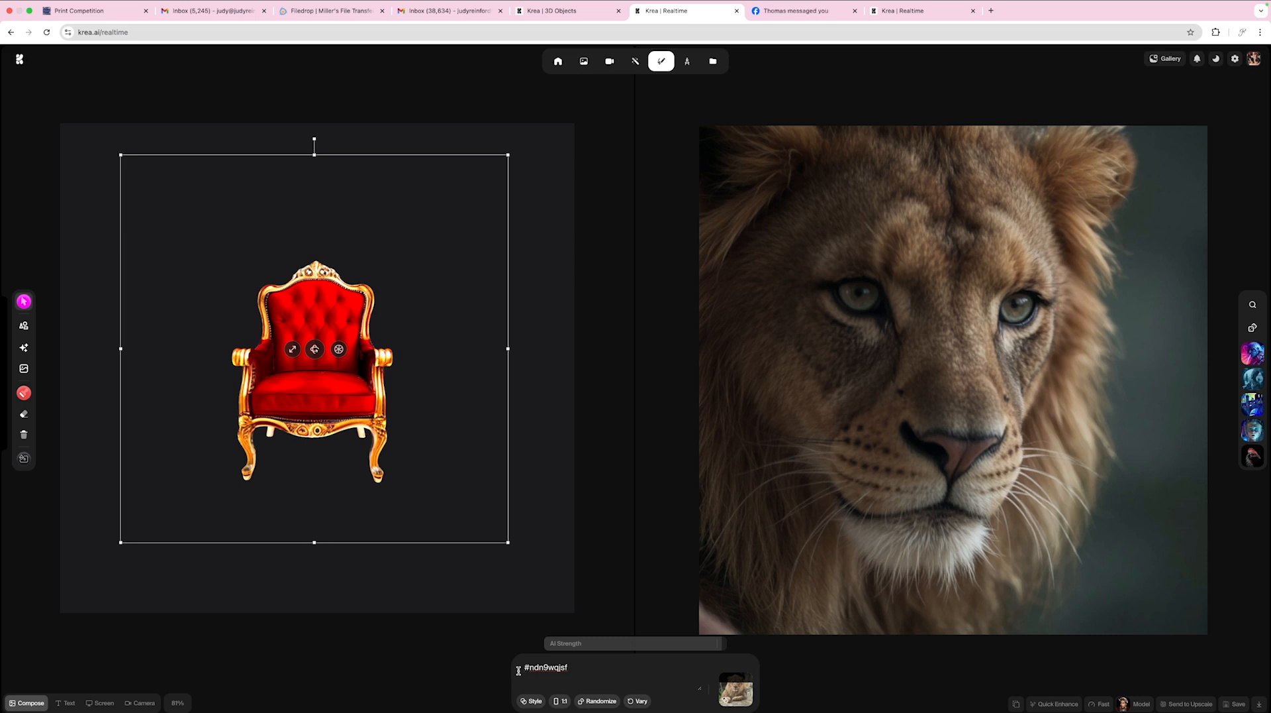
- Cycle through the canvas aspect ratios and set it to 3:2
click(561, 702)
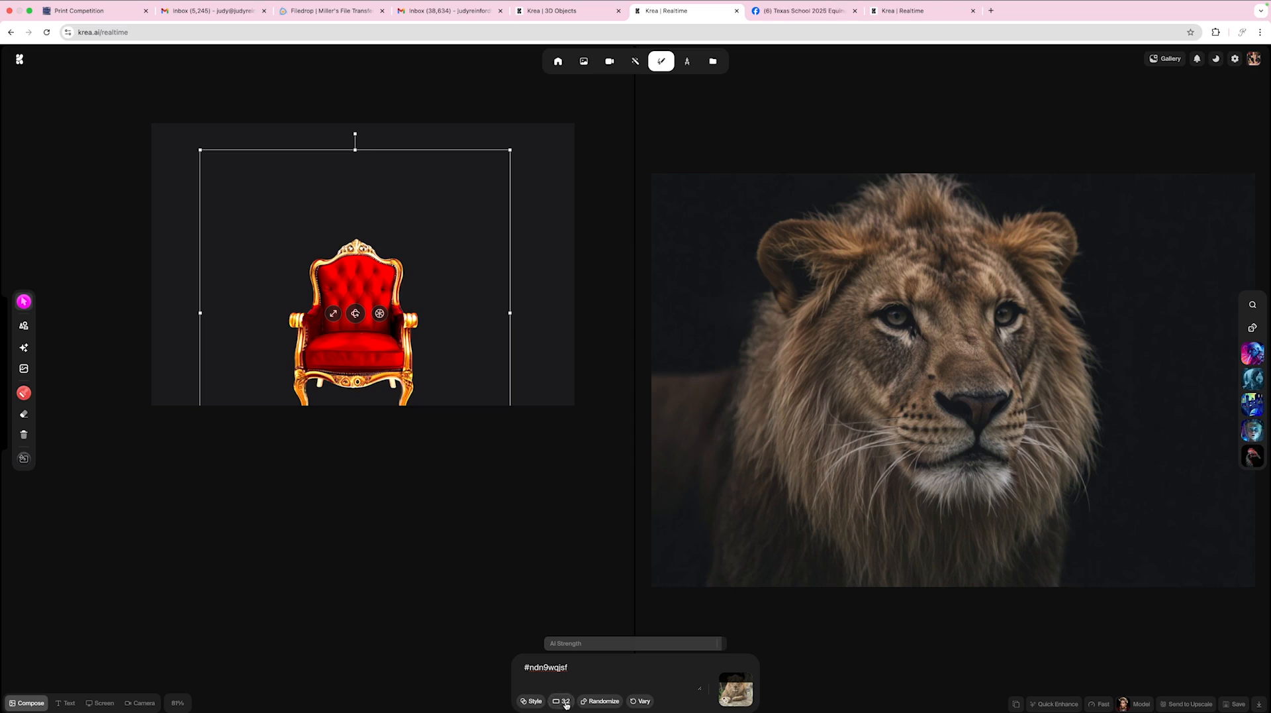
click(561, 701)
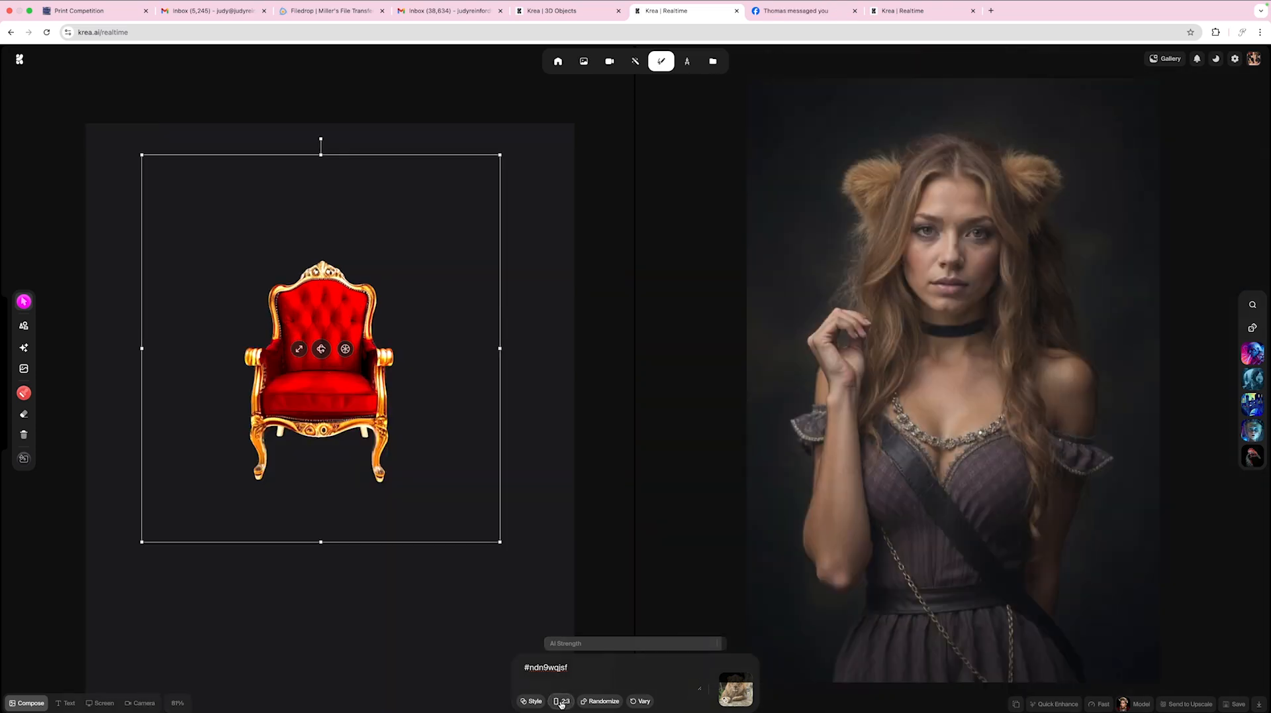
click(561, 701)
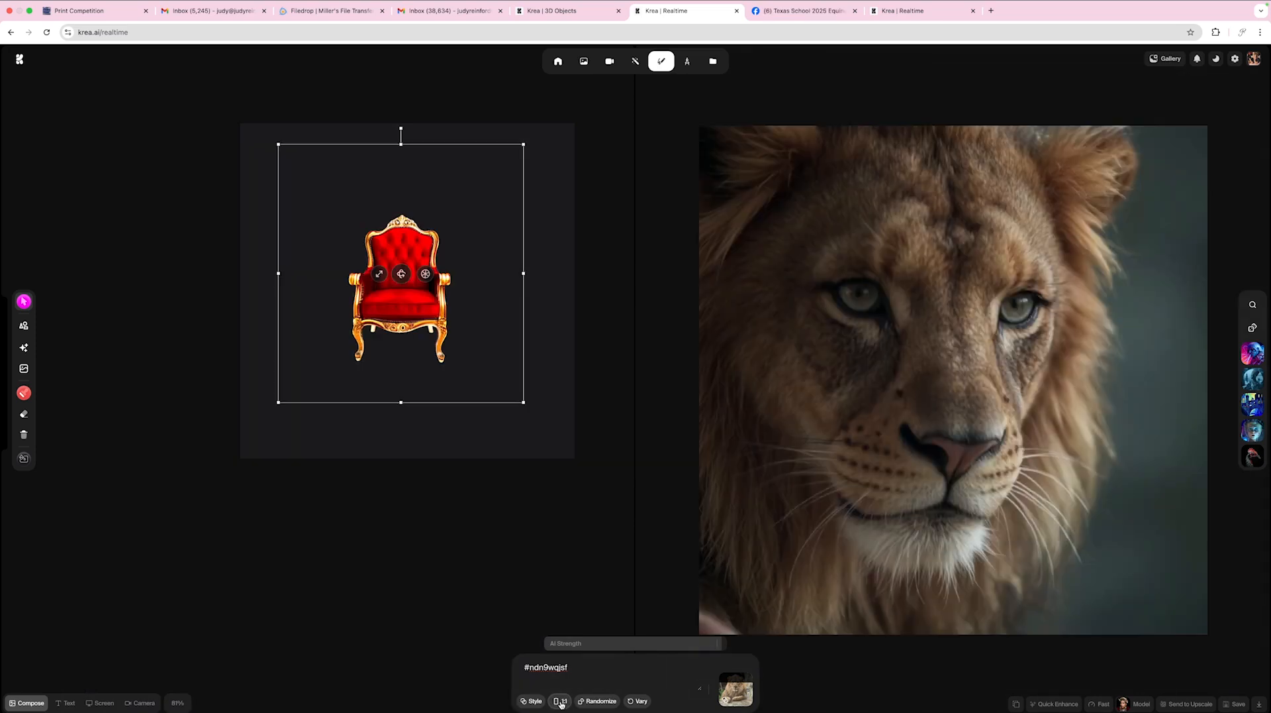
click(561, 701)
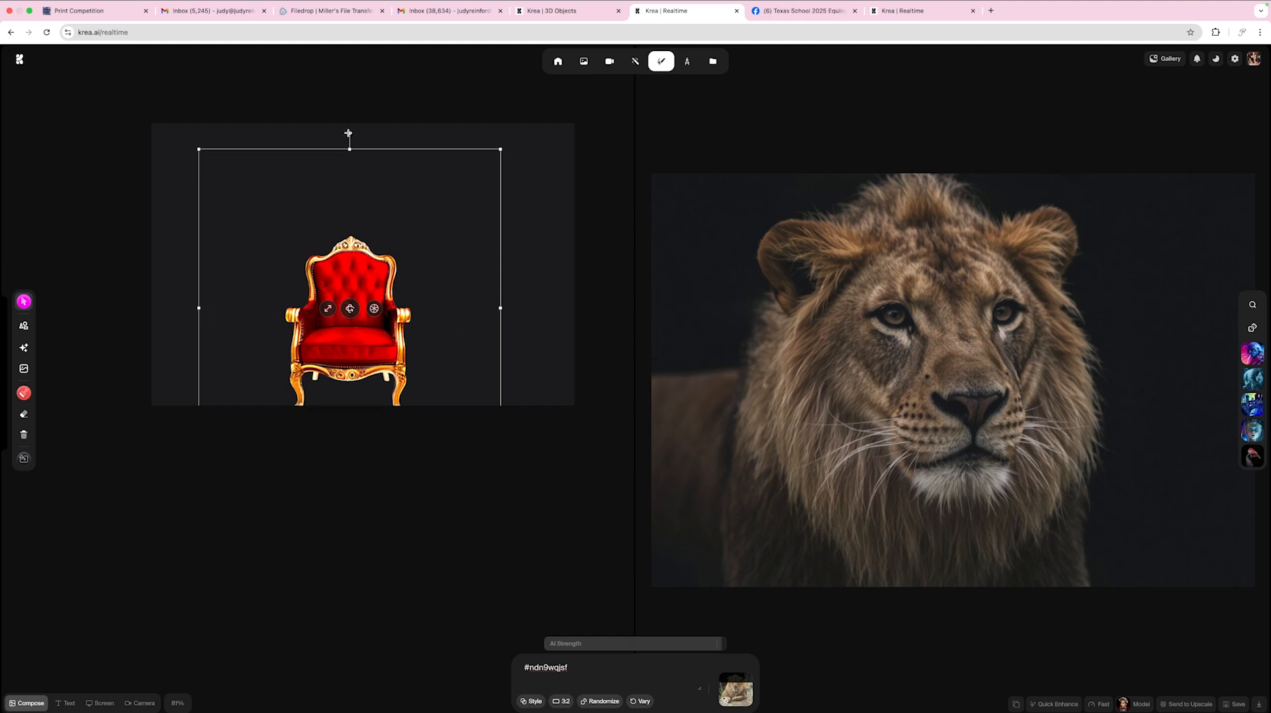
- Move the chair up and left so that all of it fits inside the landscape canvas
scroll(188, 288, up, 5)
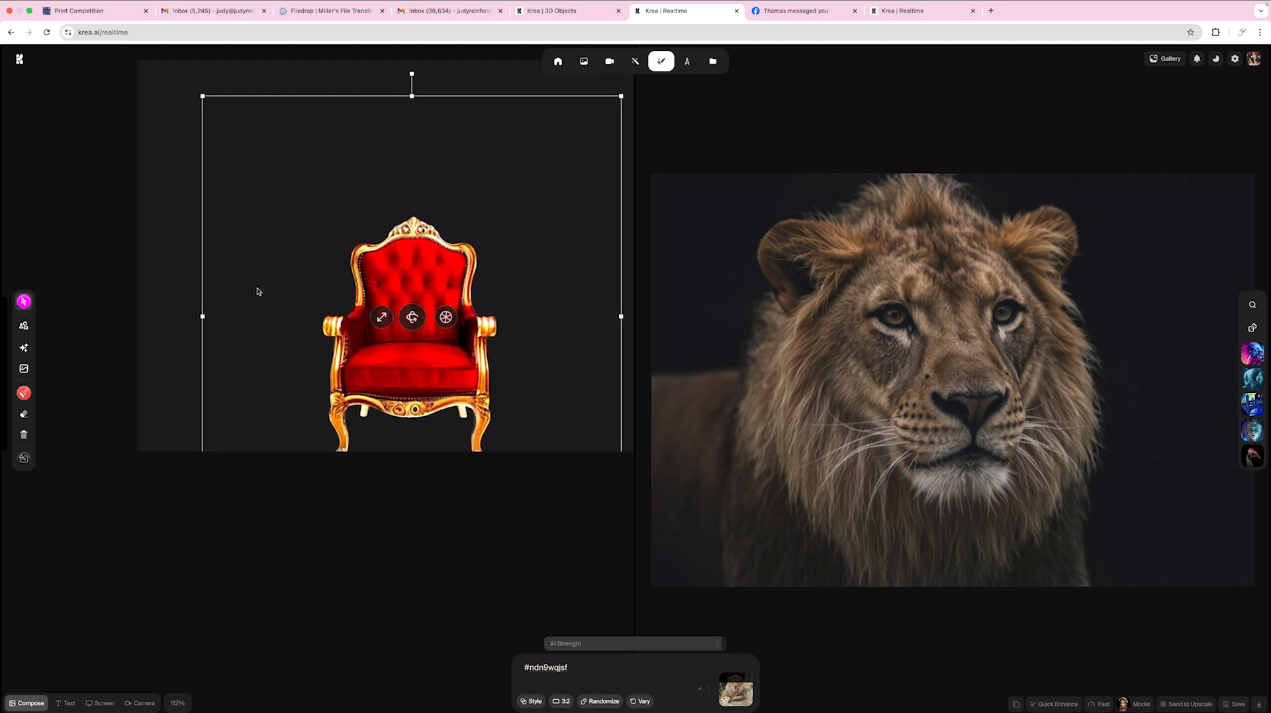
drag(257, 287, 217, 351)
drag(418, 350, 355, 284)
drag(148, 322, 153, 402)
mouse_move(250, 315)
mouse_down()
mouse_move(221, 439)
mouse_move(147, 437)
mouse_up()
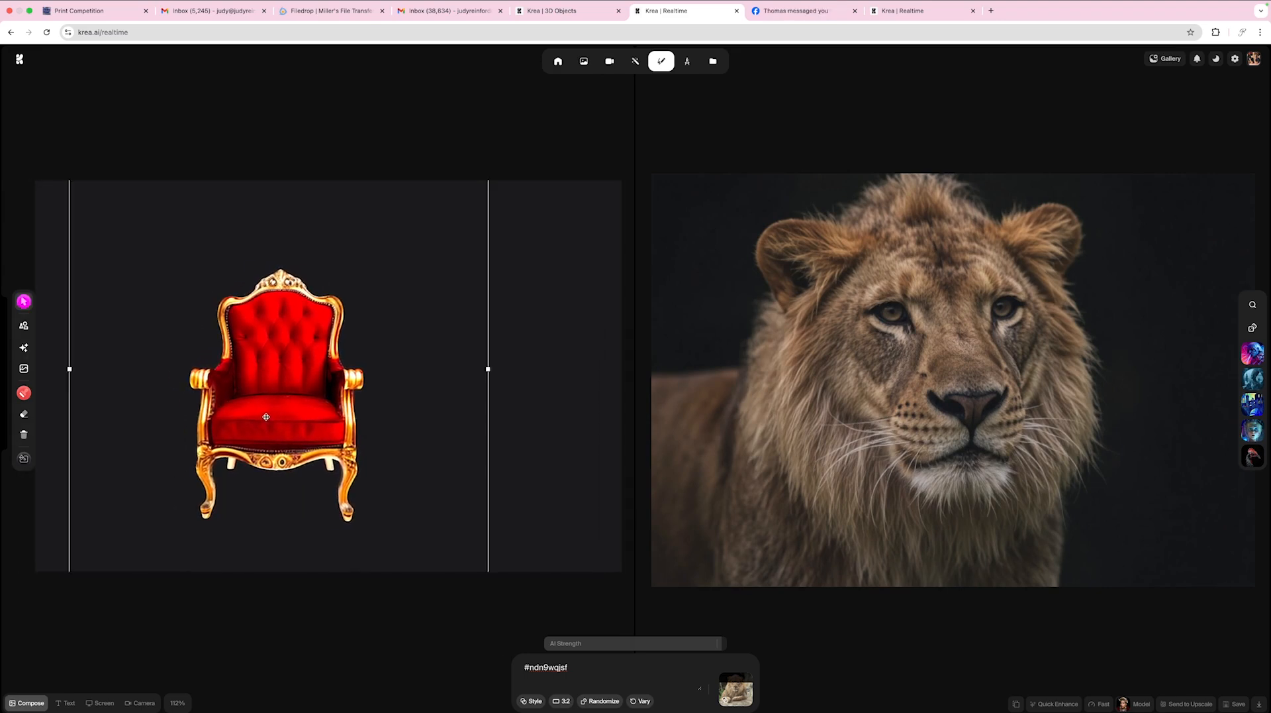
mouse_move(265, 417)
- Shrink the chair within its frame and squeeze the frame to about half its width
drag(250, 364, 185, 437)
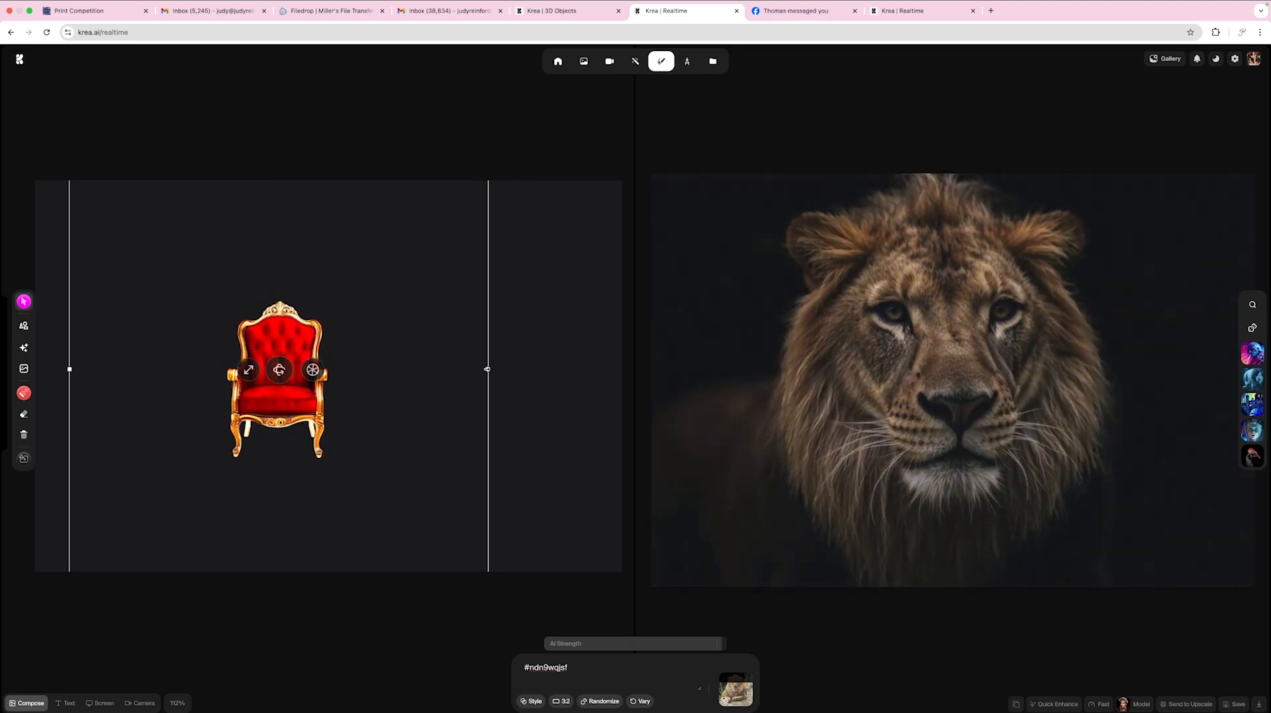
drag(488, 347, 387, 347)
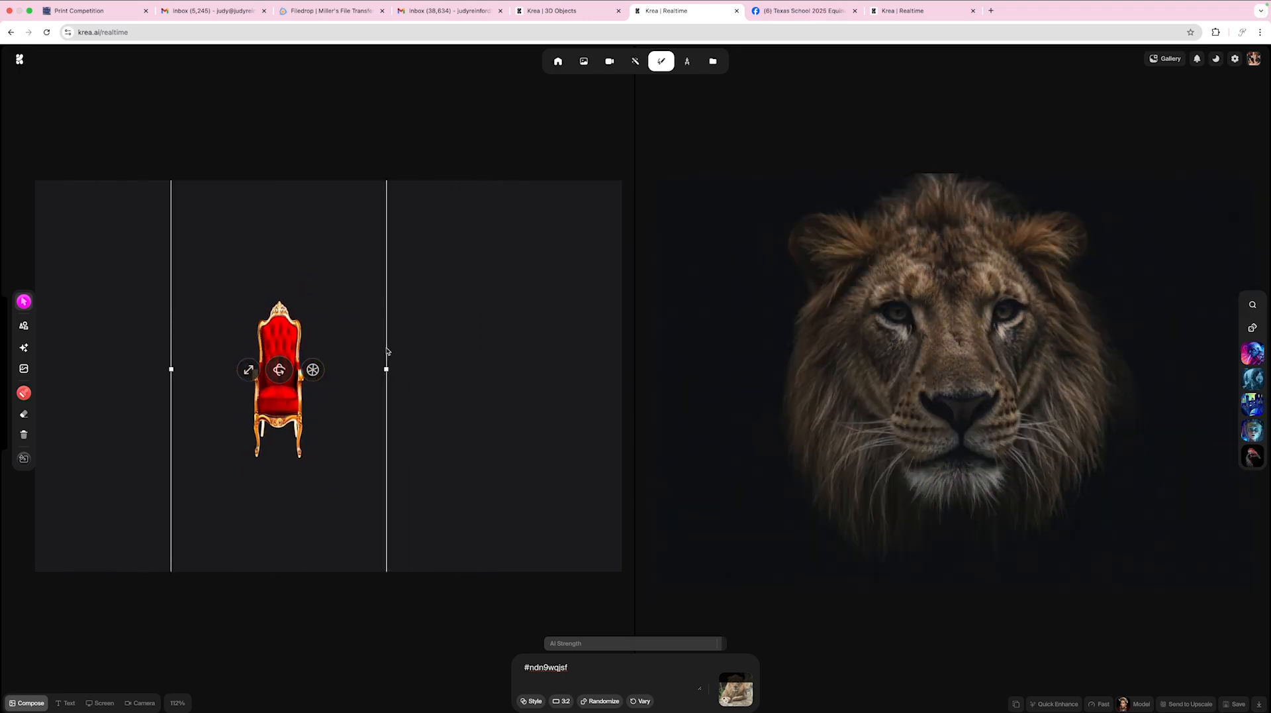
- Undo the squeeze of the chair's frame and shrink the chair proportionally to about half size, placed in the canvas's lower left area
key(super+z)
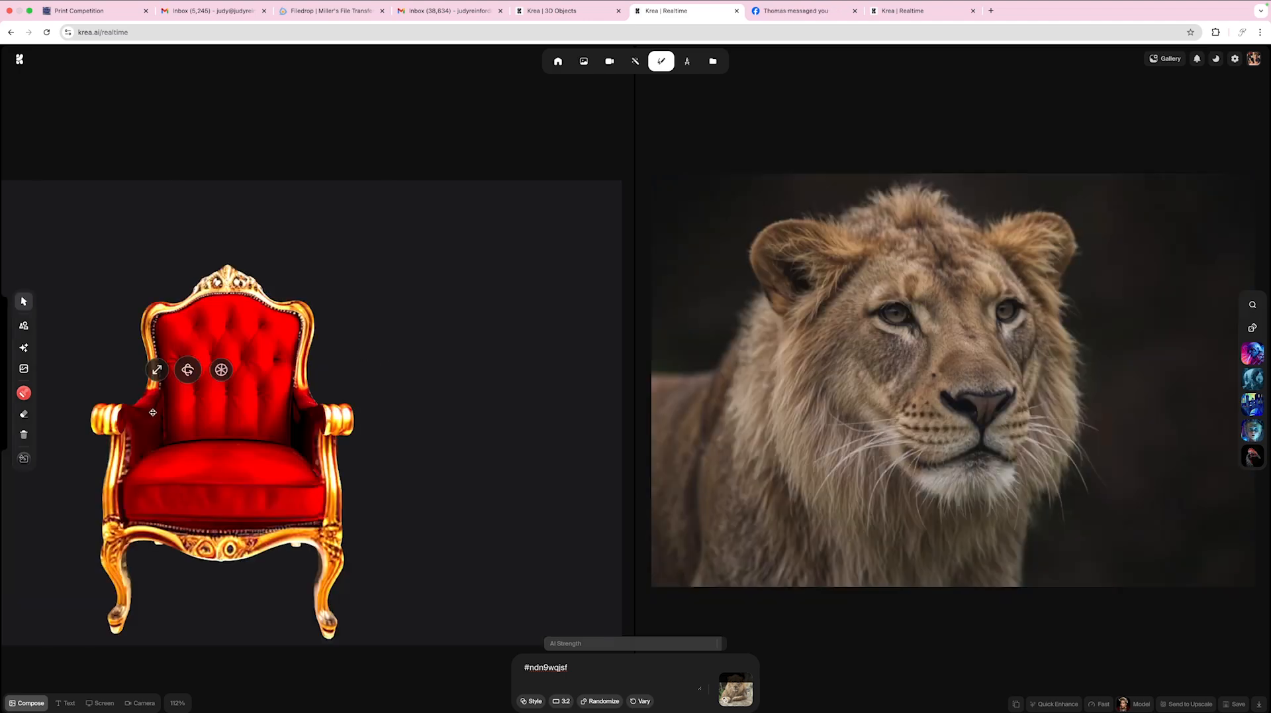
click(225, 404)
drag(209, 475, 302, 407)
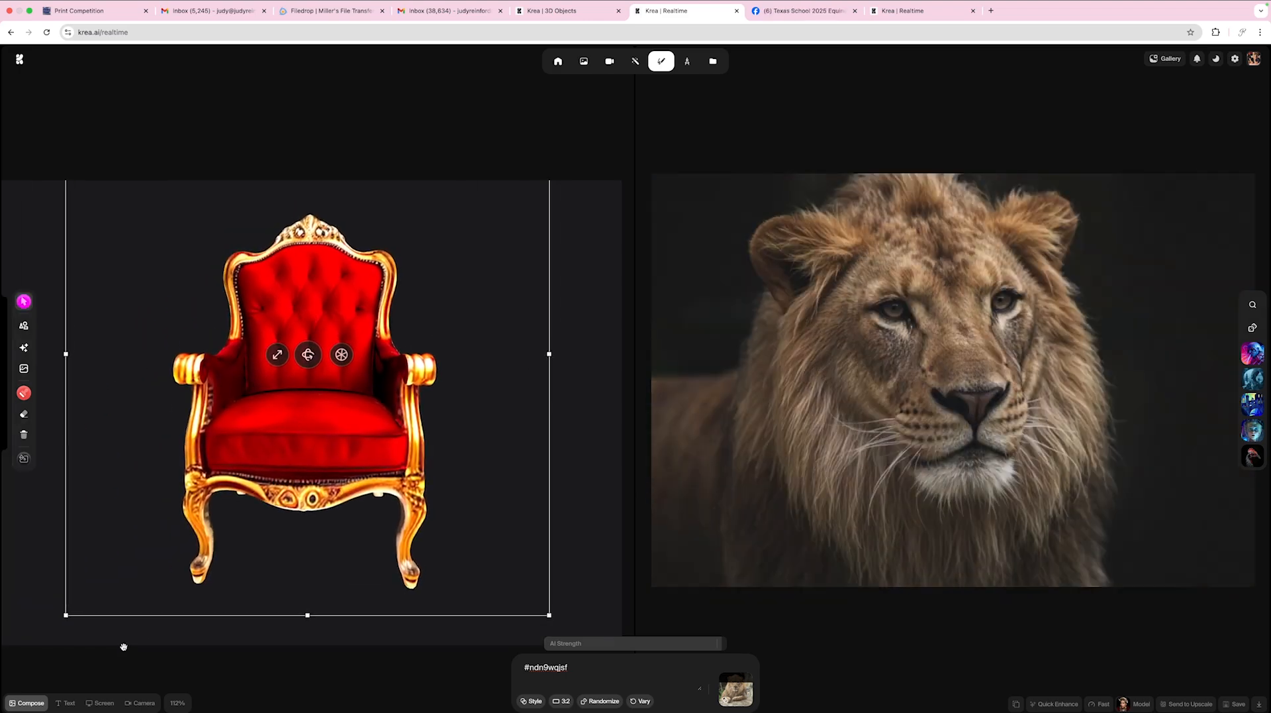
drag(68, 619, 202, 515)
drag(304, 402, 246, 462)
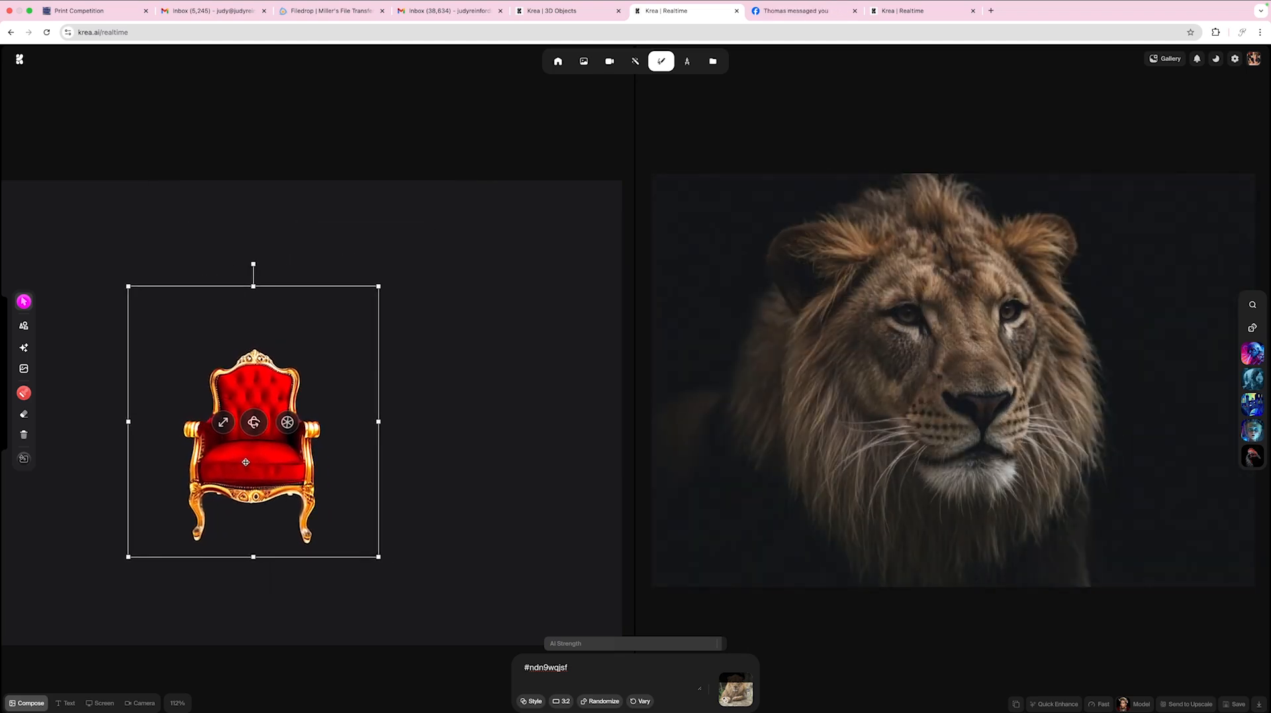
- Begin the prompt with "A lion sitting on a red velvet chair with" ahead of the style tag
click(518, 674)
text(A lion s)
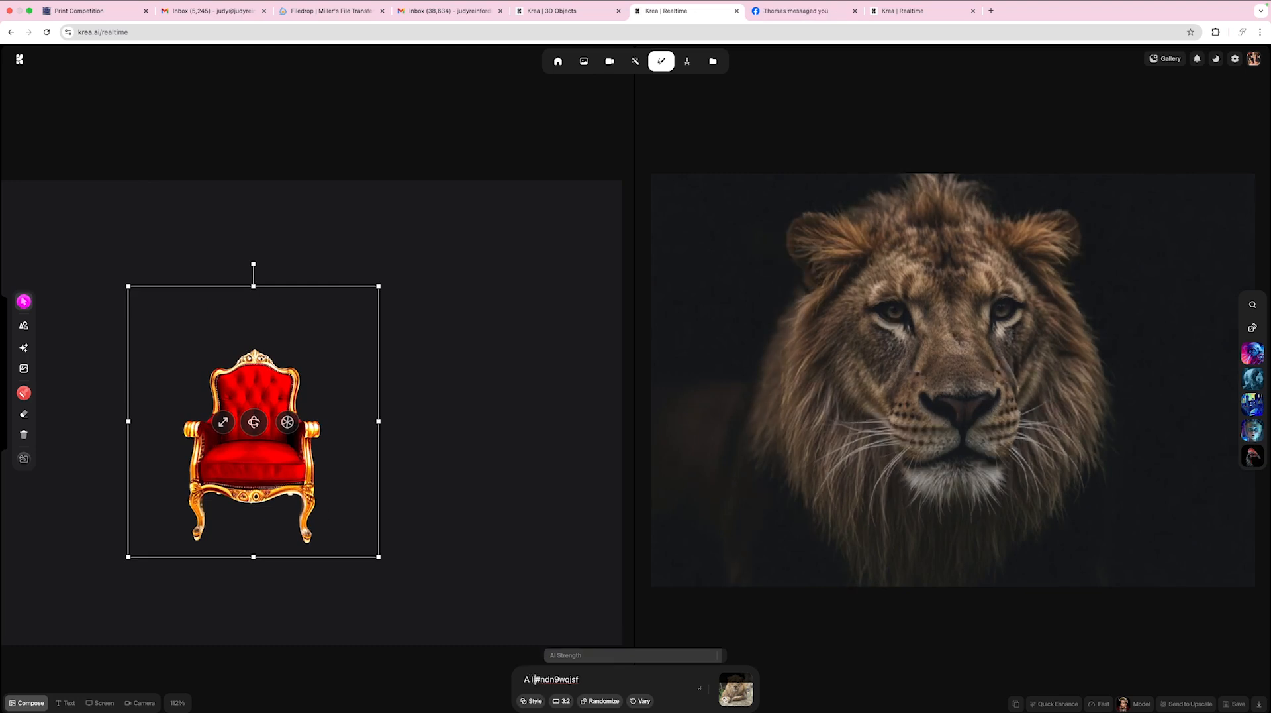
text(itting on a)
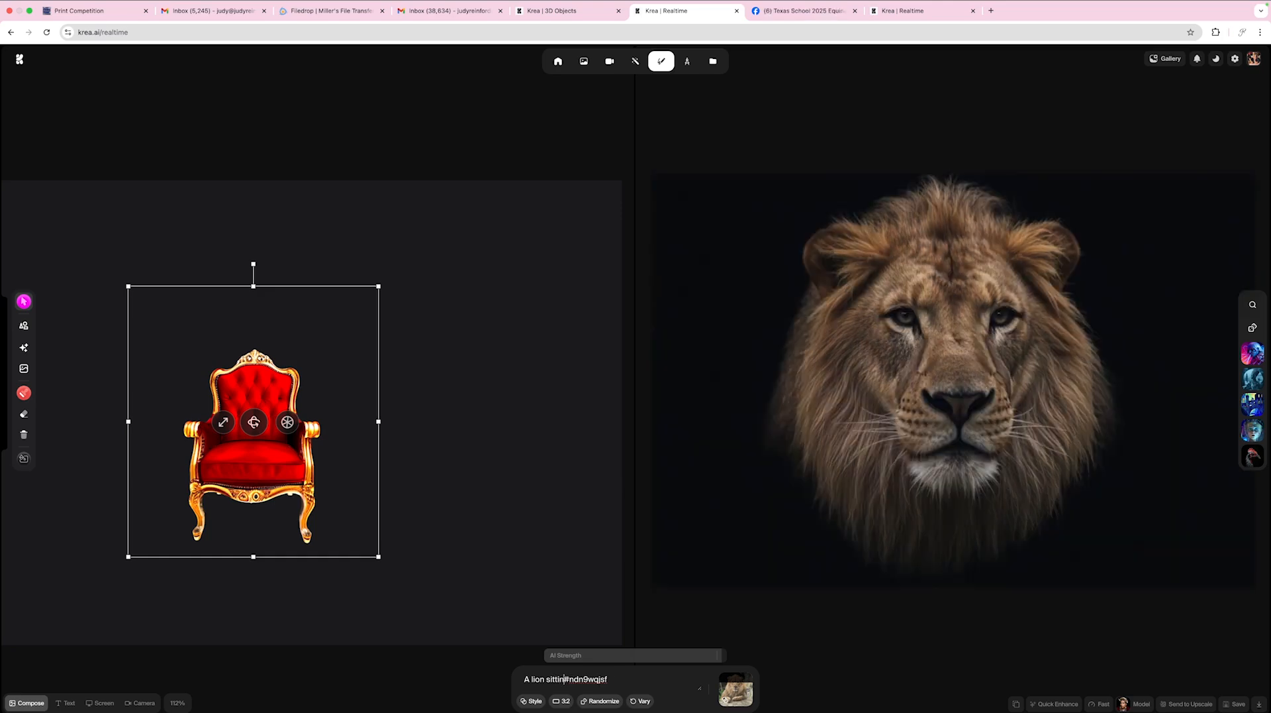
text( red vele)
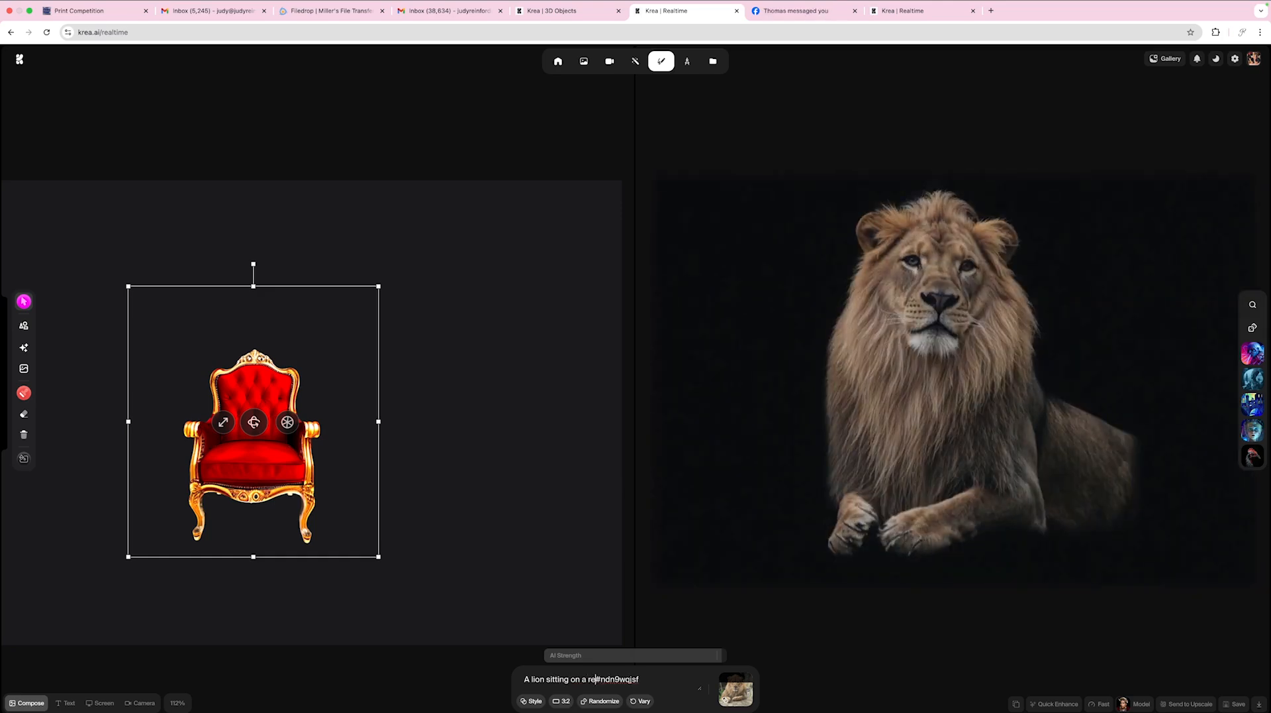
text(vet )
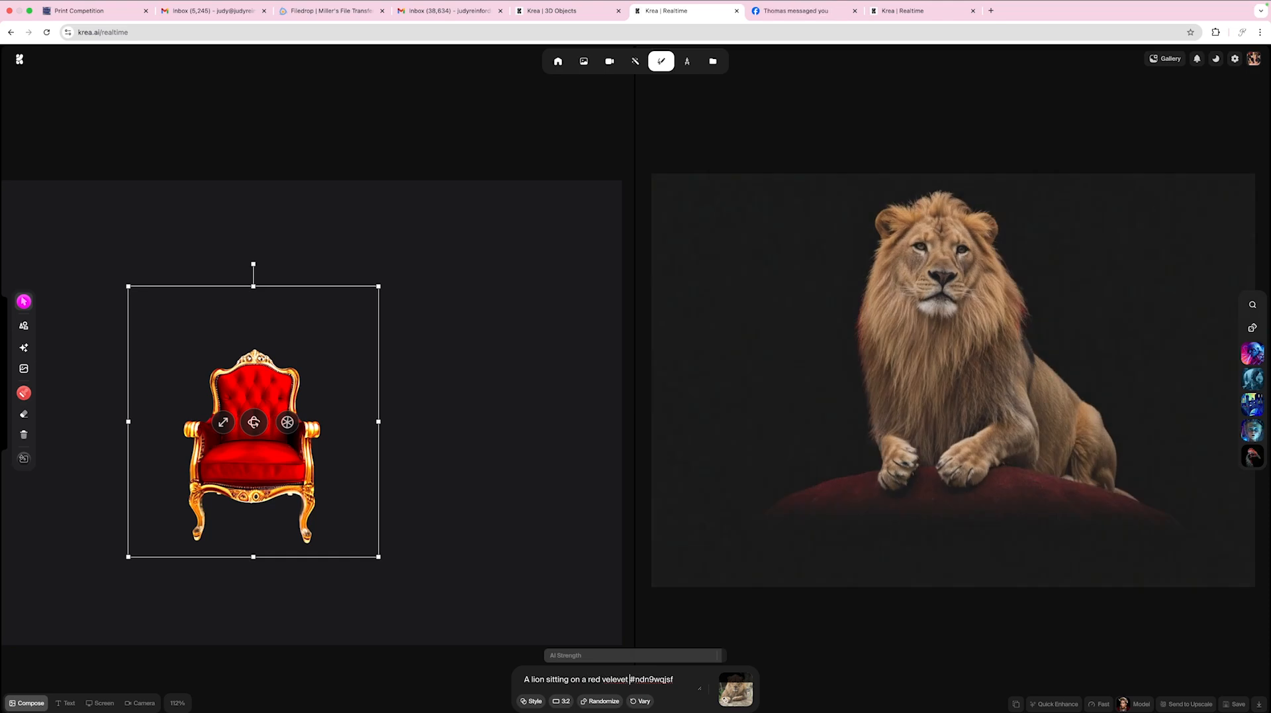
text(chair with)
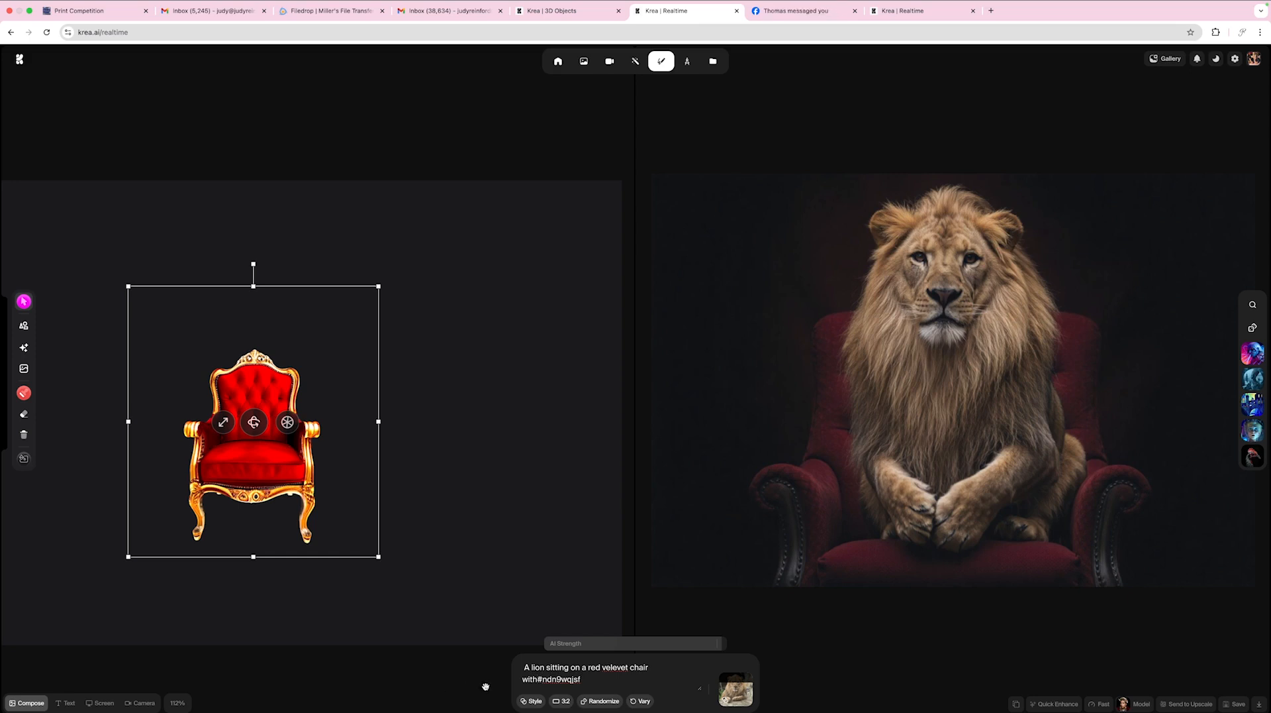
click(615, 673)
key(BackSpace)
click(536, 682)
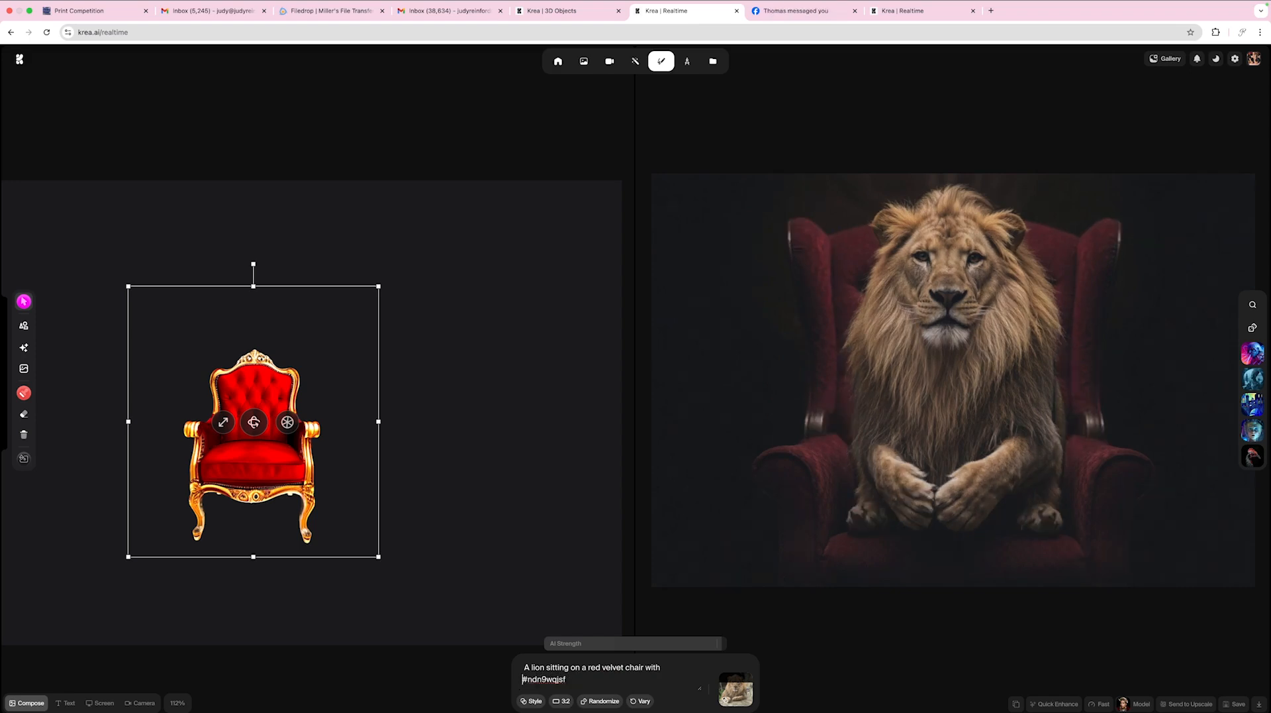
- Continue the prompt with "carved wood arms and the wood is painted gold" before the style tag, and lower the AI strength slightly
text(carved wood)
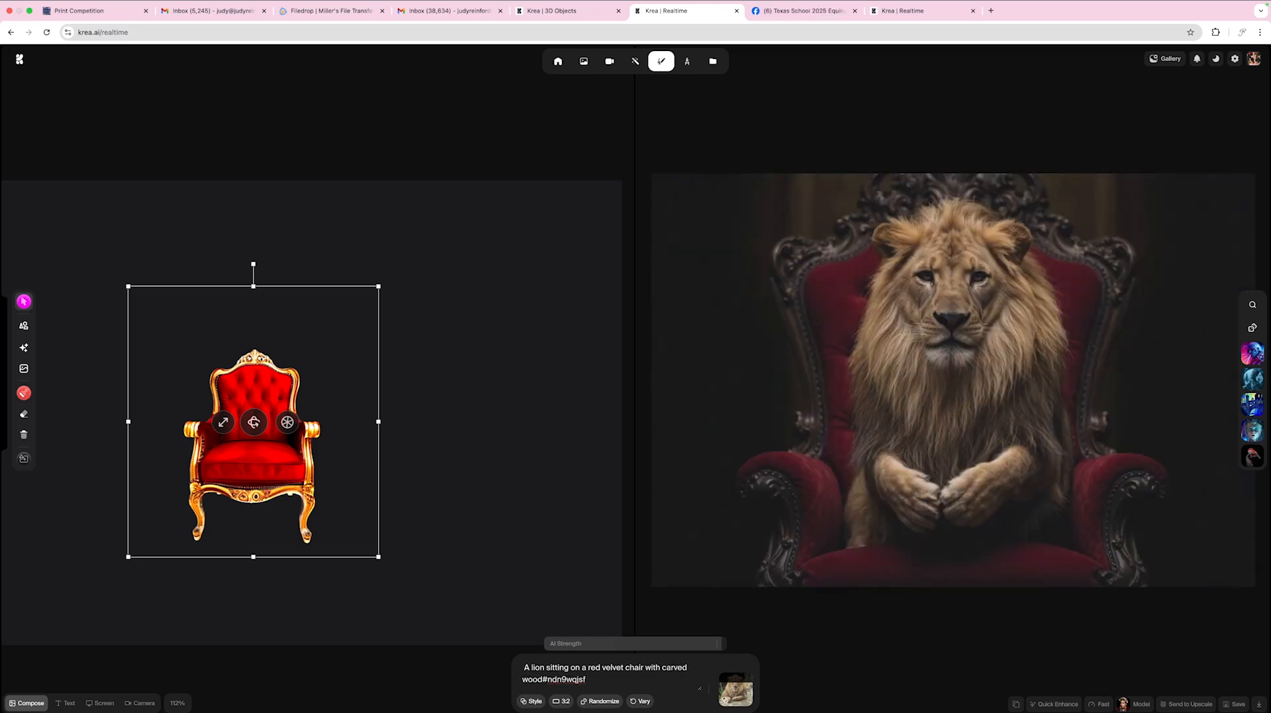
text( arms)
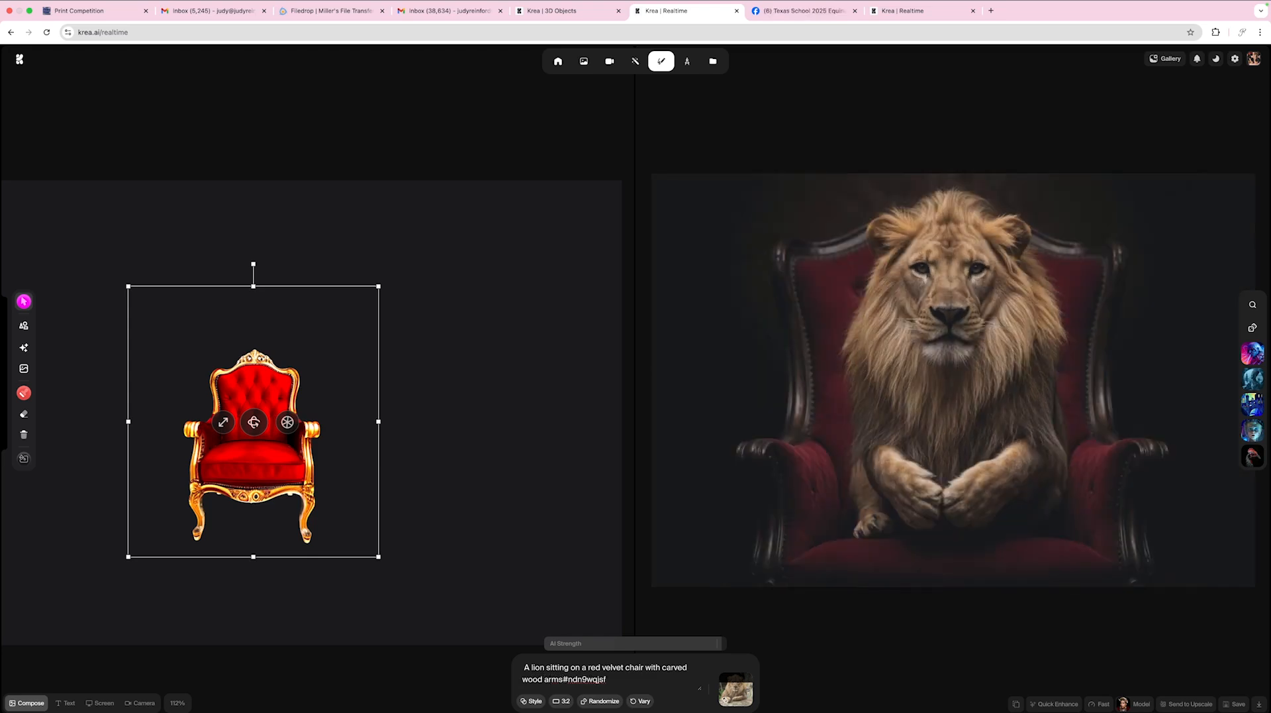
text( and th)
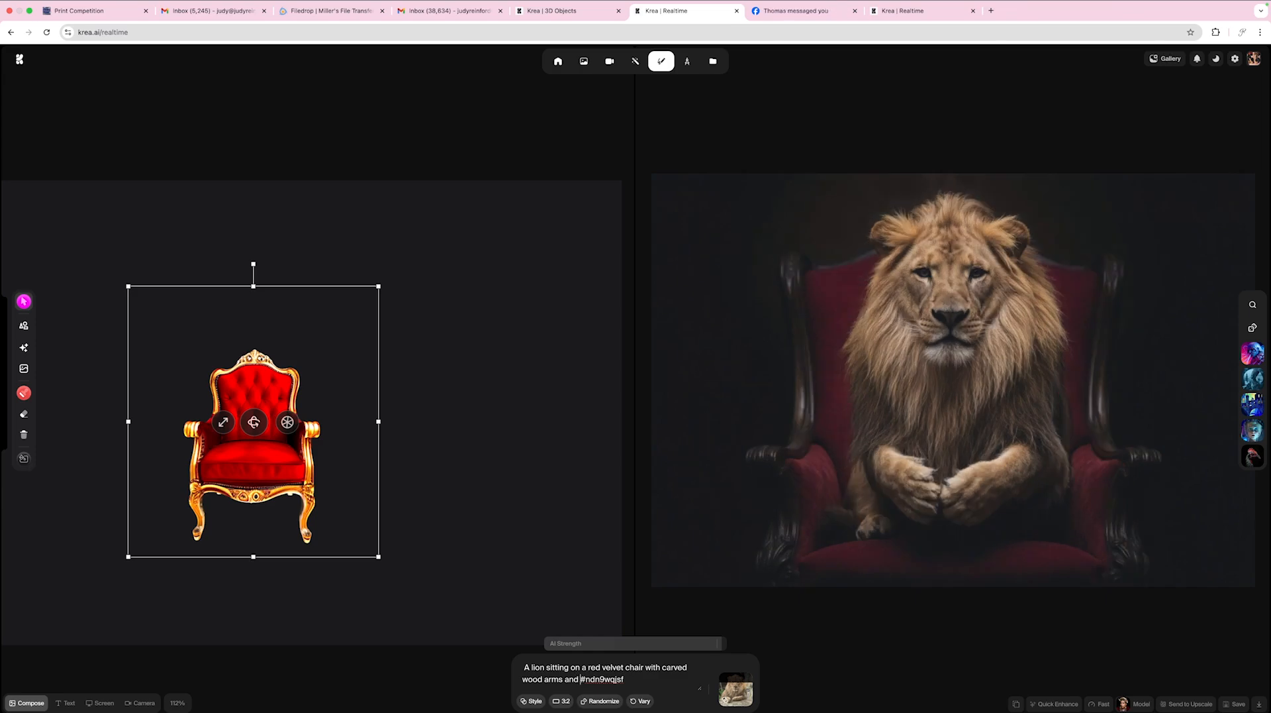
text(e wood is pa)
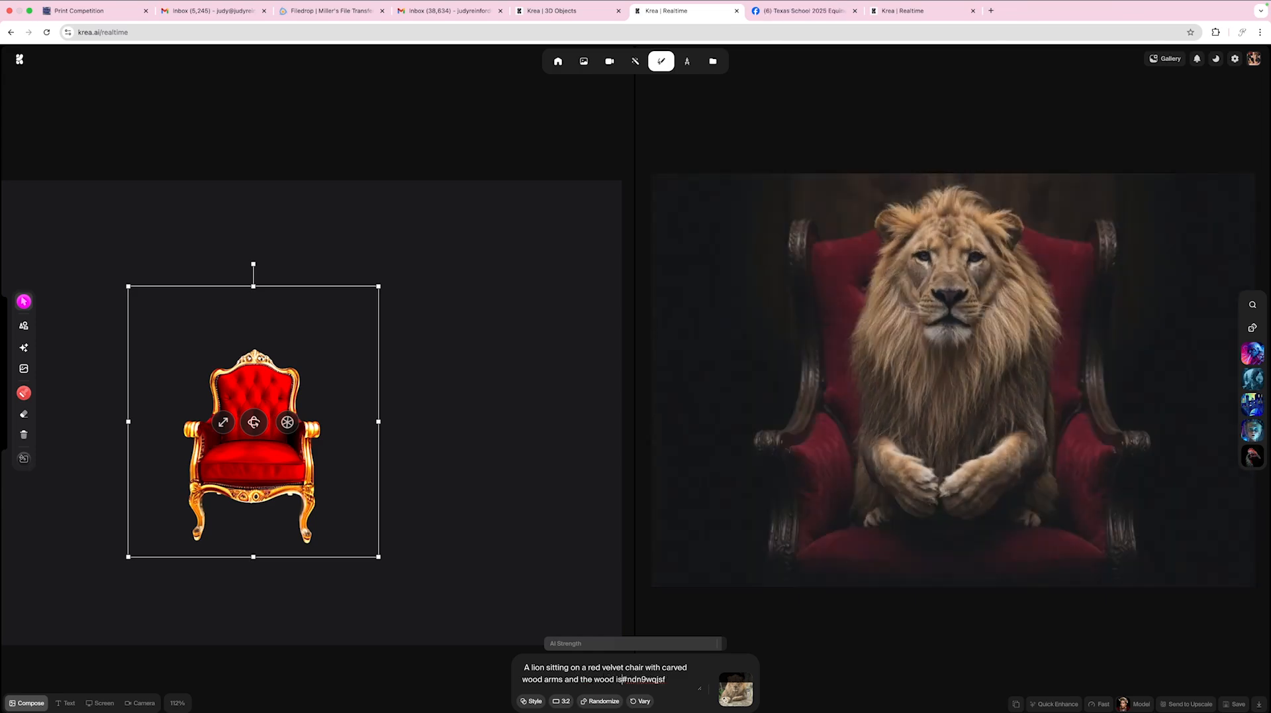
text(inted gold)
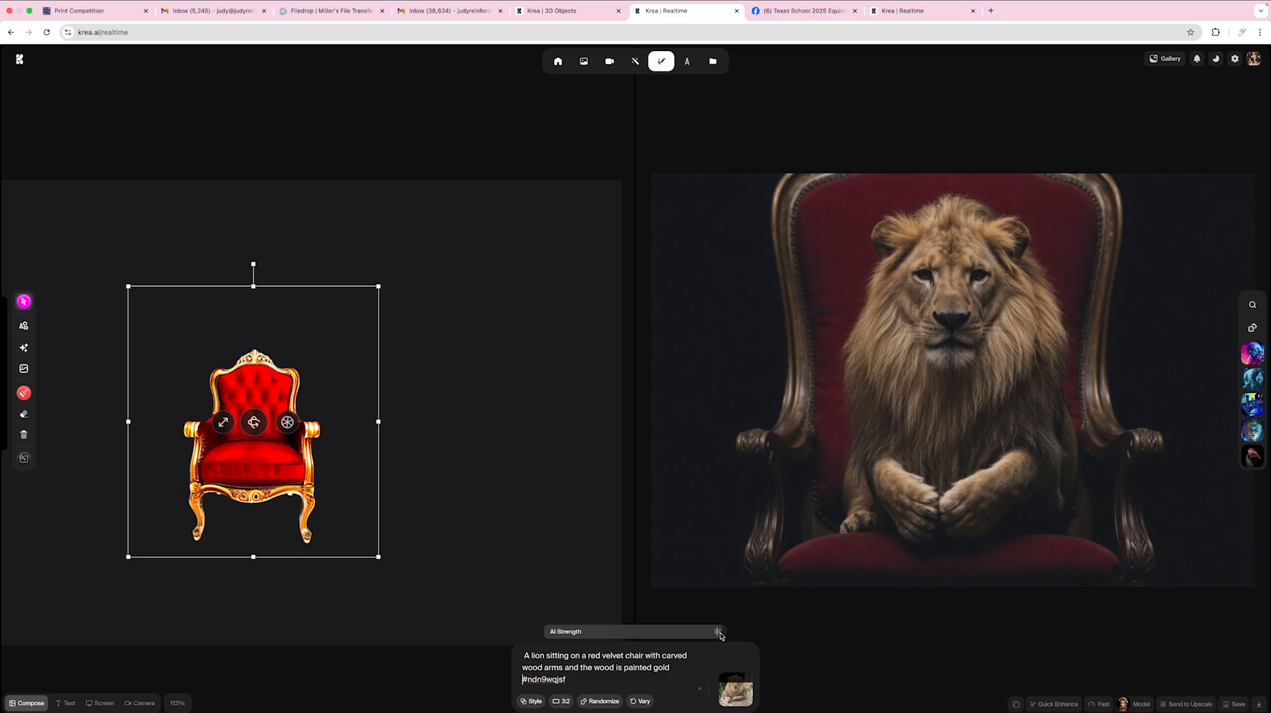
mouse_move(718, 631)
mouse_down()
mouse_move(699, 633)
mouse_move(715, 635)
mouse_up()
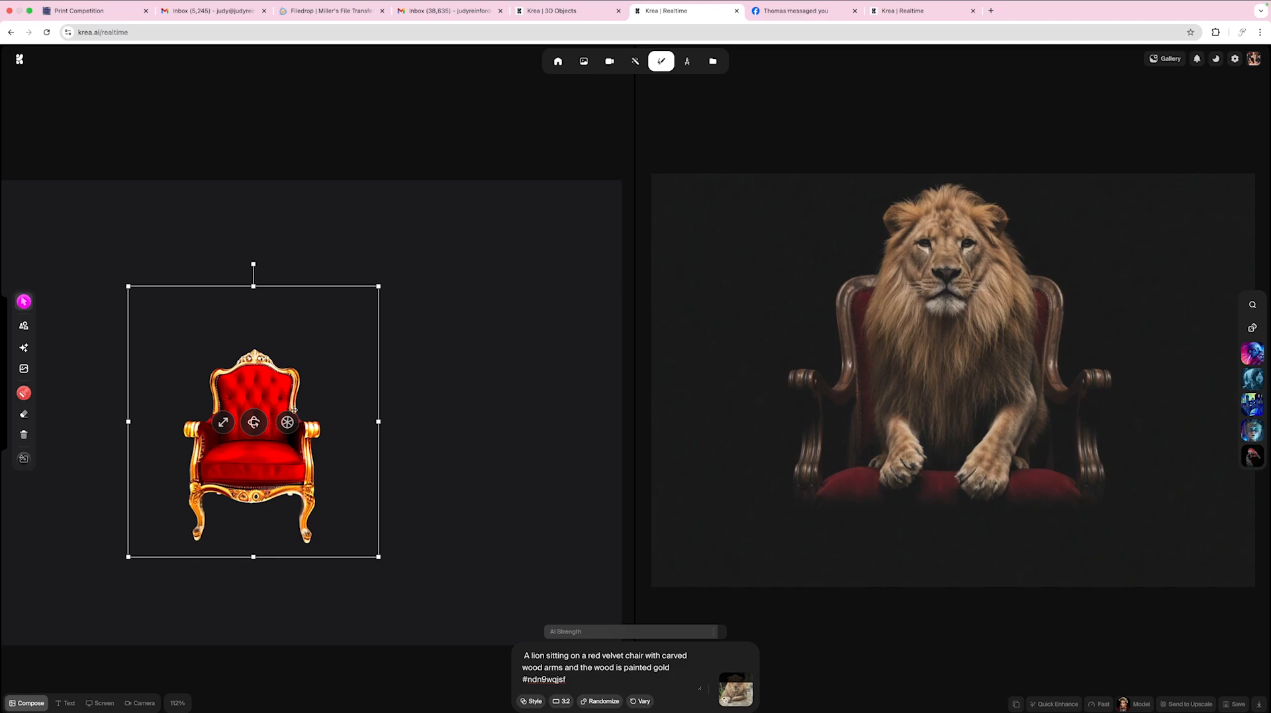
- Move the chair toward the middle of the canvas and turn it in 3D to a three-quarter view facing right
drag(248, 460, 290, 447)
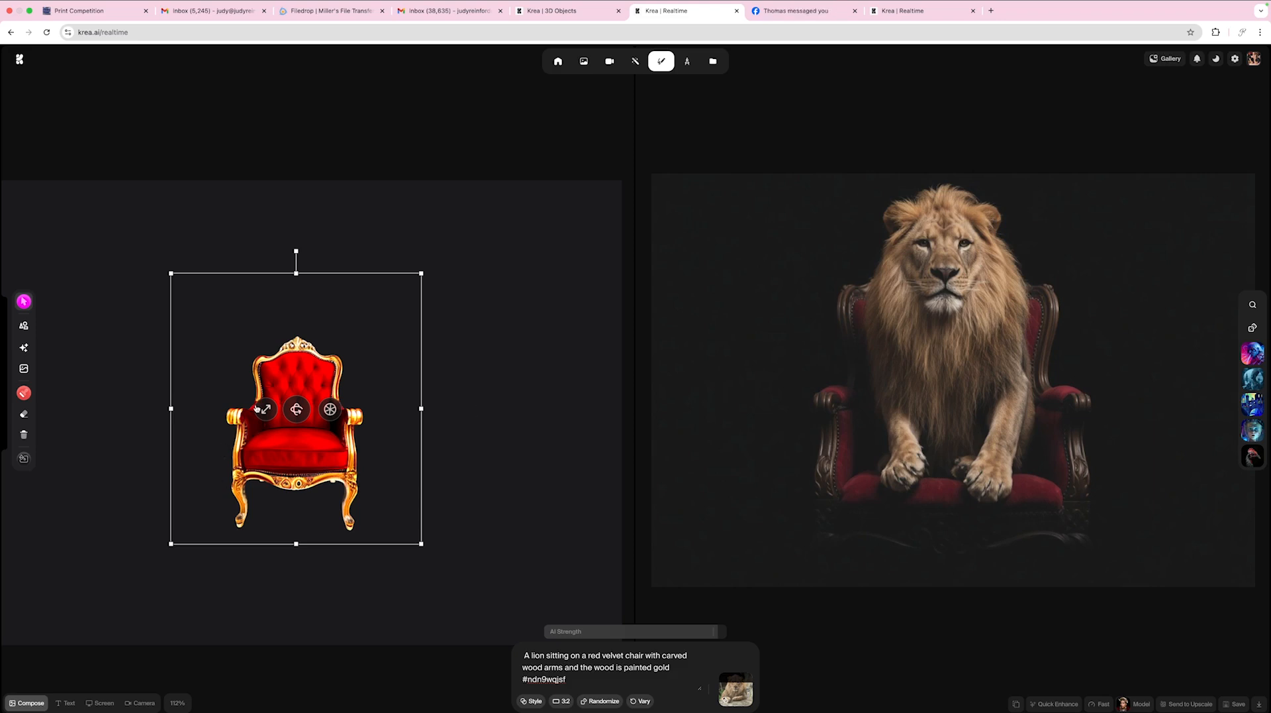
mouse_move(285, 459)
mouse_down()
mouse_move(314, 456)
mouse_move(296, 458)
mouse_up()
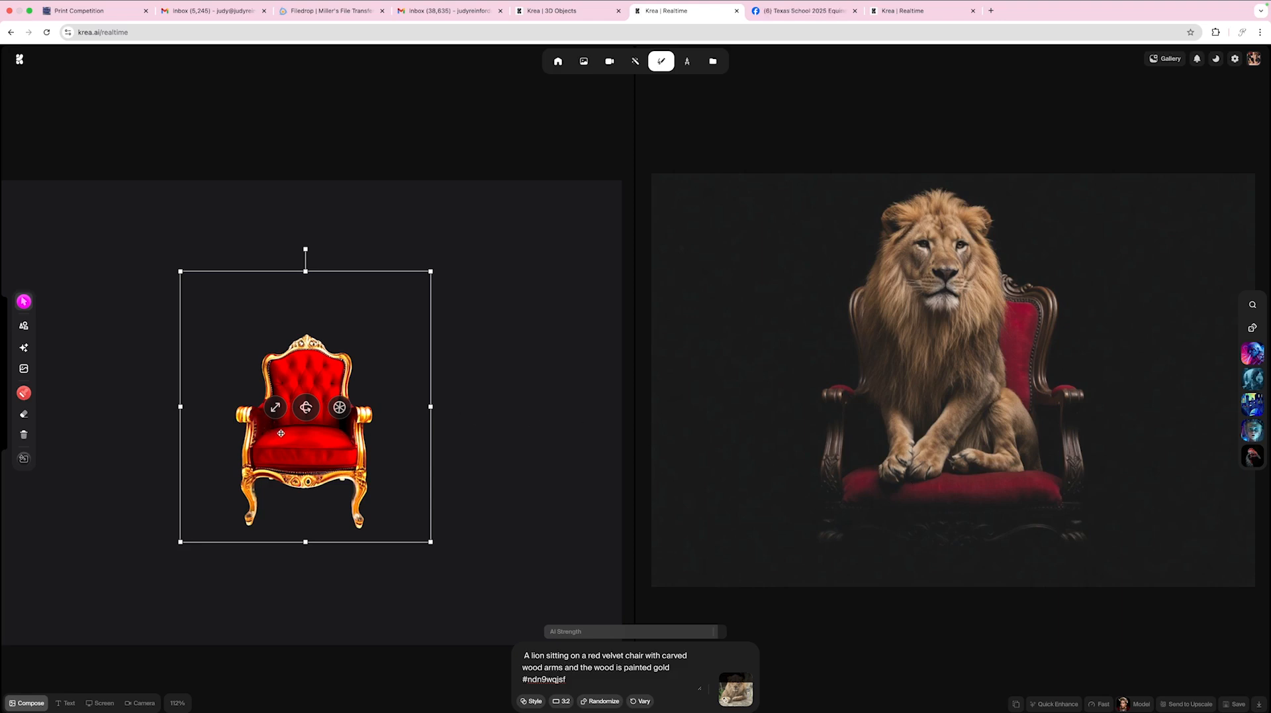
drag(306, 412, 332, 414)
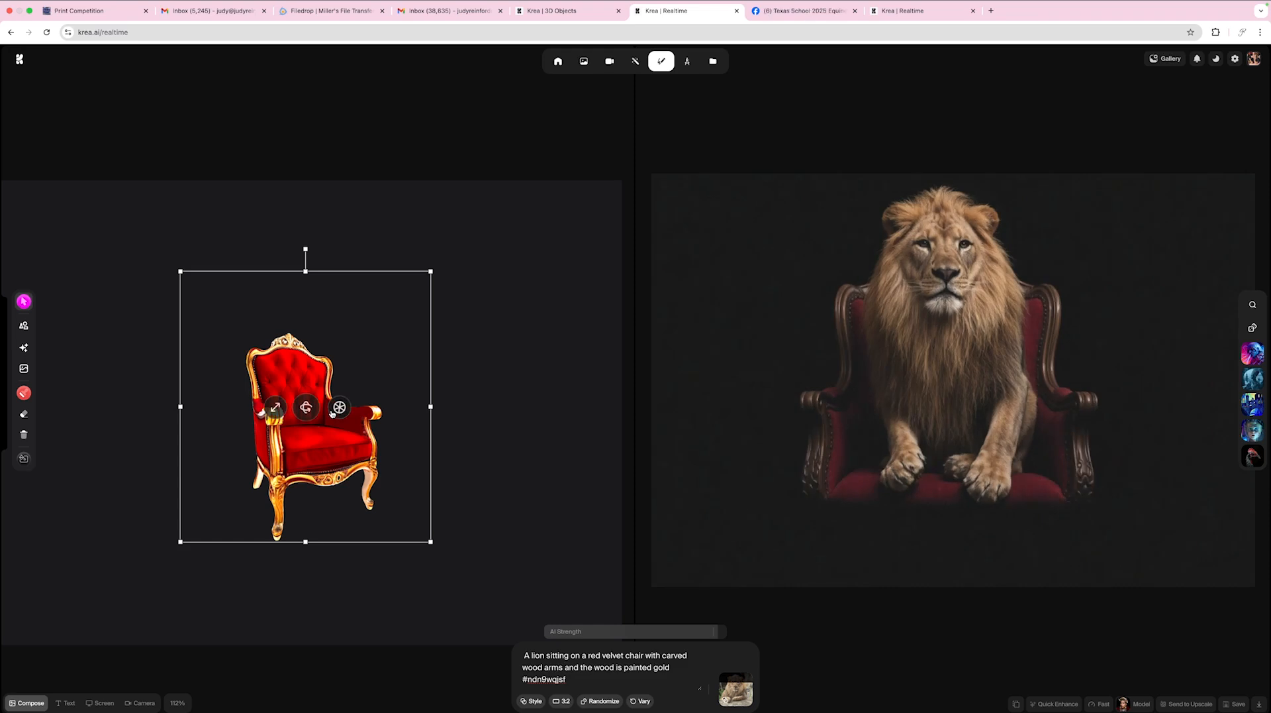
drag(309, 416, 326, 408)
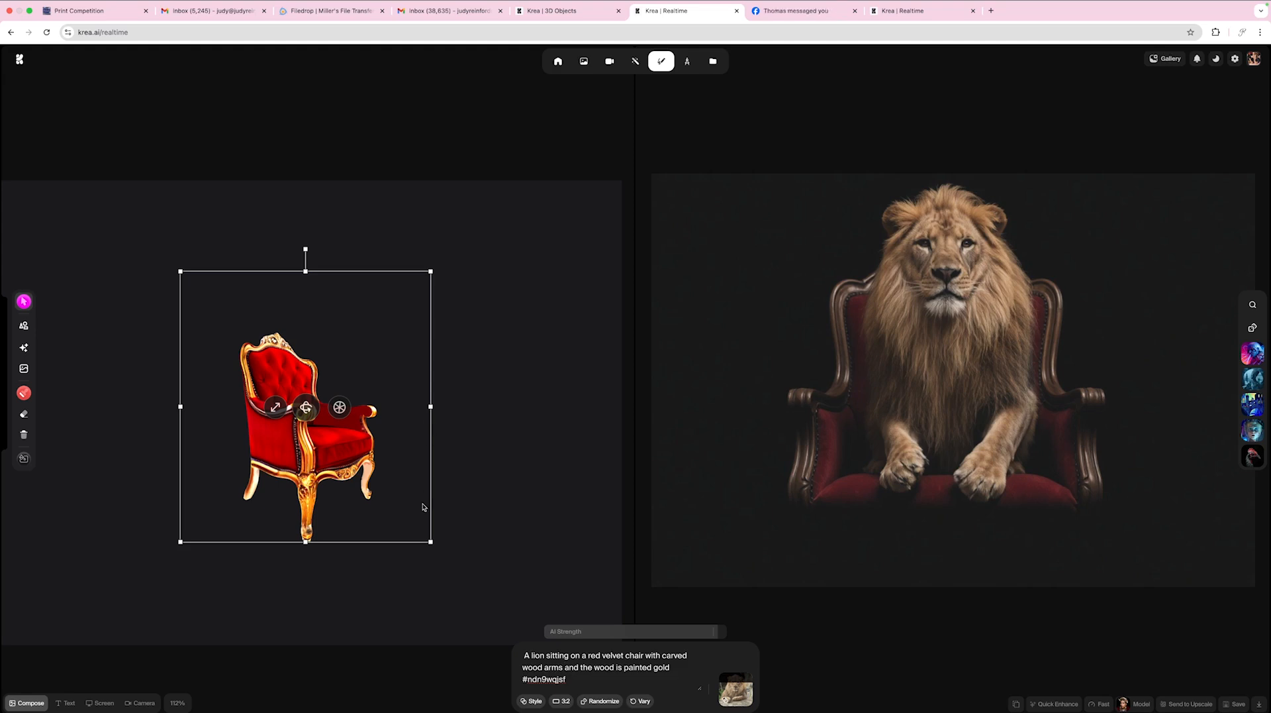
- Enlarge the chair slightly and raise it on the canvas, and save the generated lion image
drag(431, 542, 454, 567)
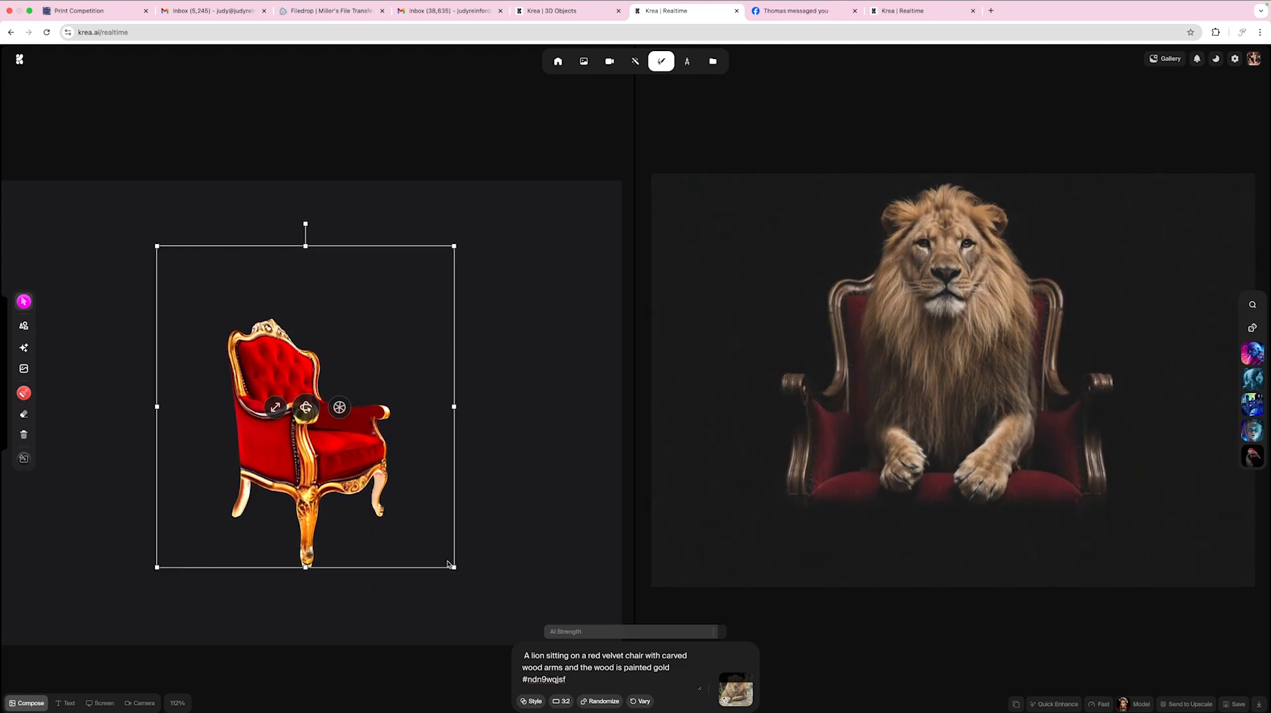
drag(287, 465, 294, 430)
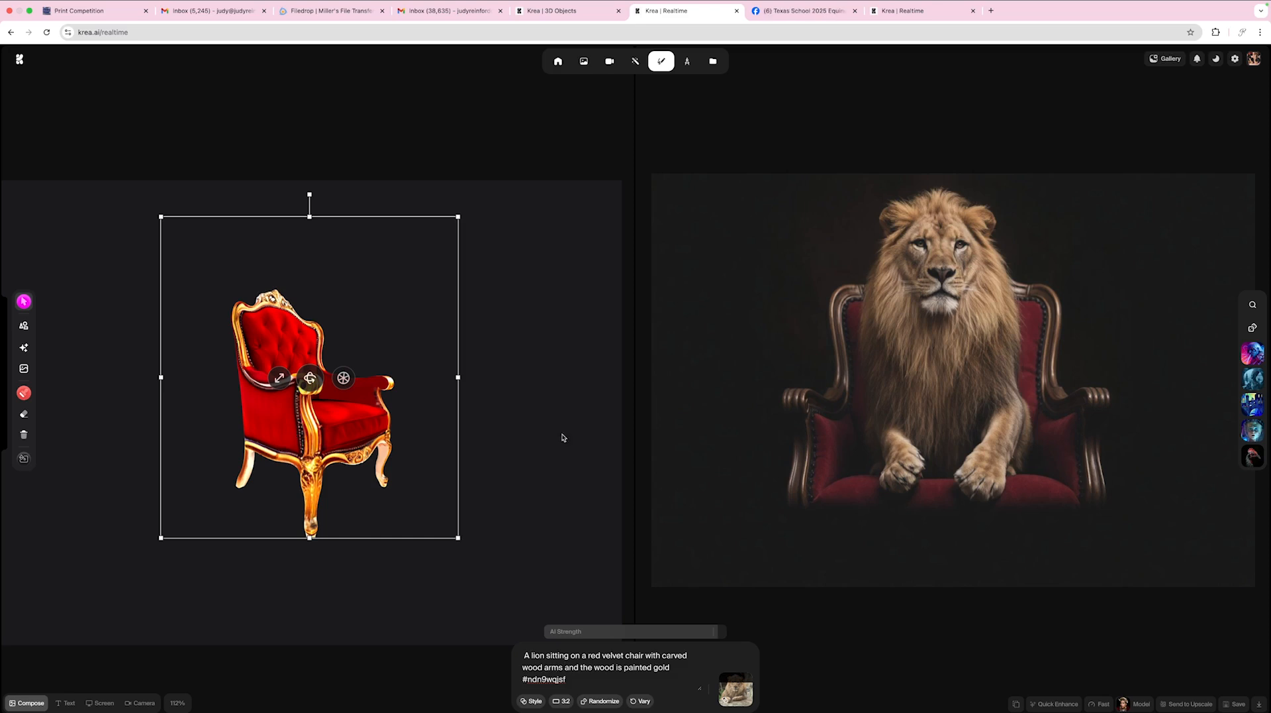
click(1238, 704)
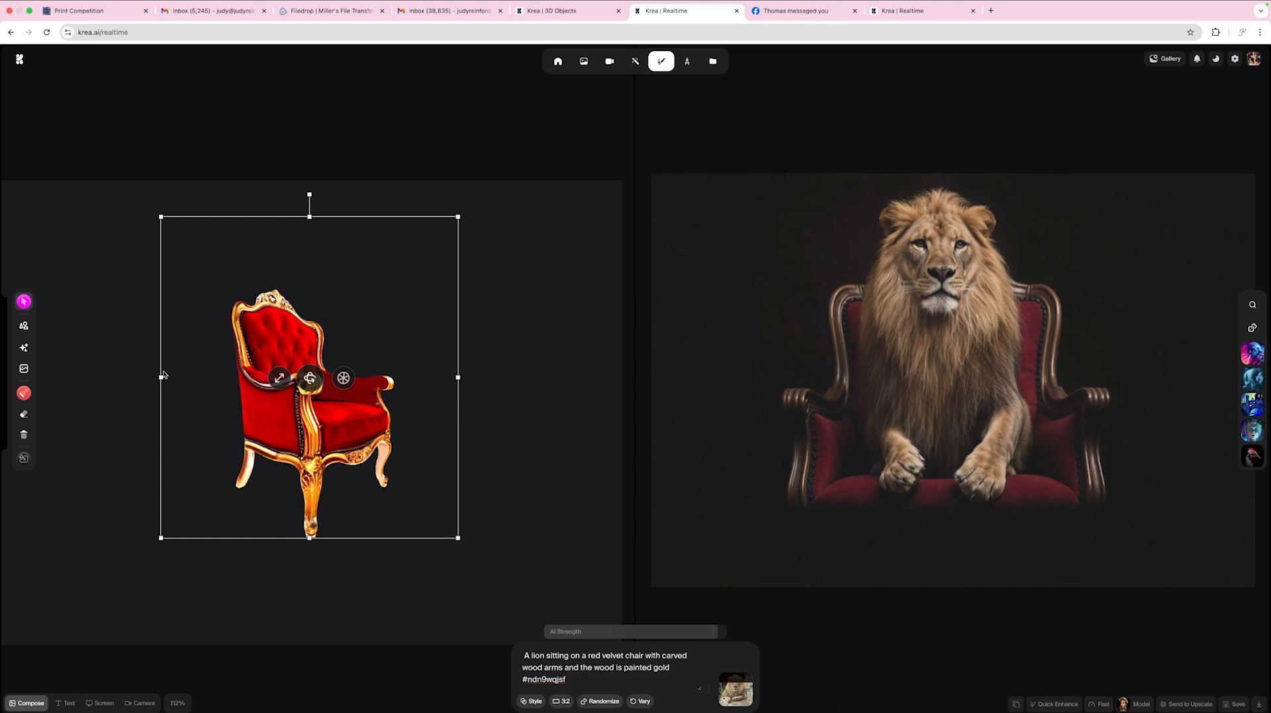
- Start an image upload from The Painted Chair folder and preview enhanced_6562a16c-e486-4117-bd58-edd7f878456e.png
click(23, 370)
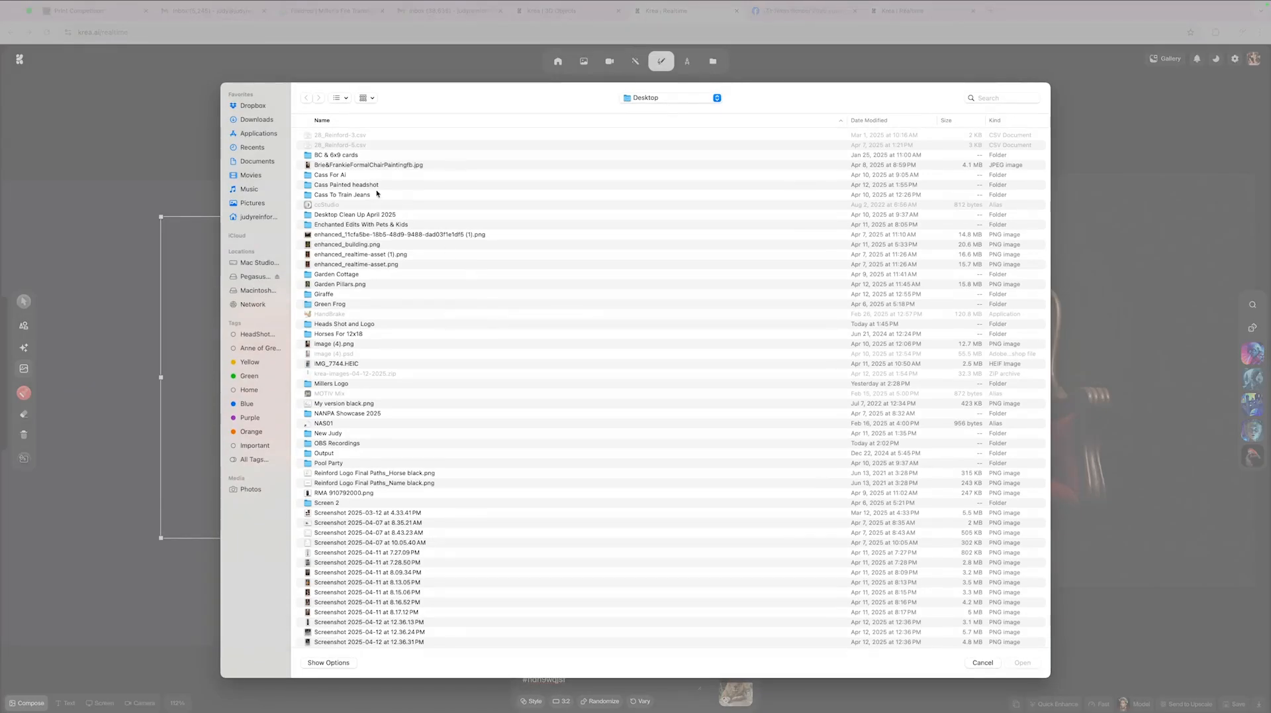
click(660, 99)
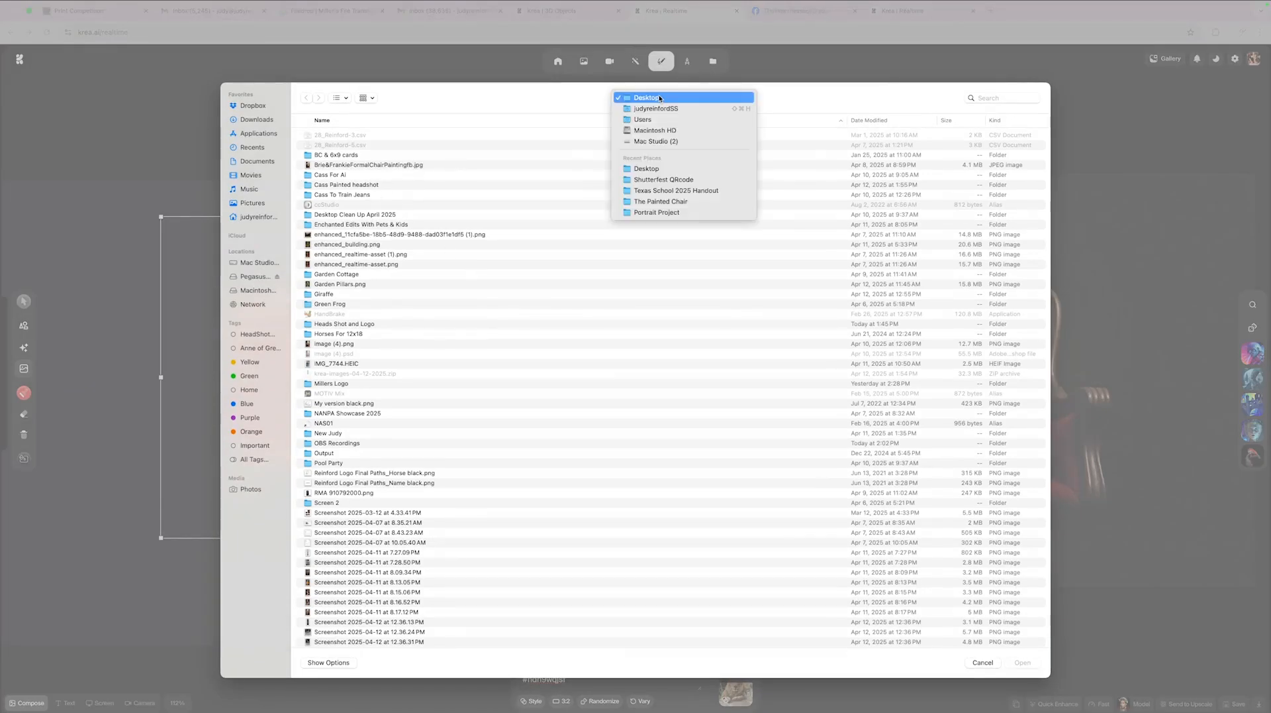
click(660, 202)
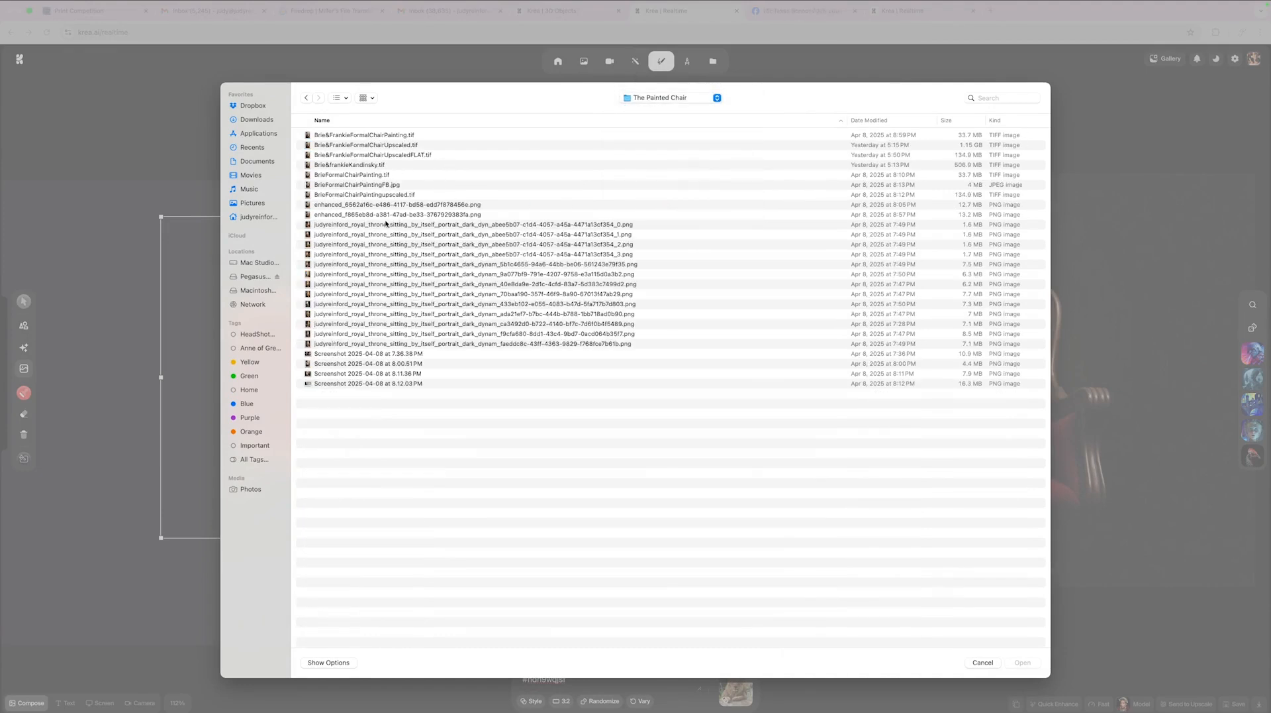
click(353, 205)
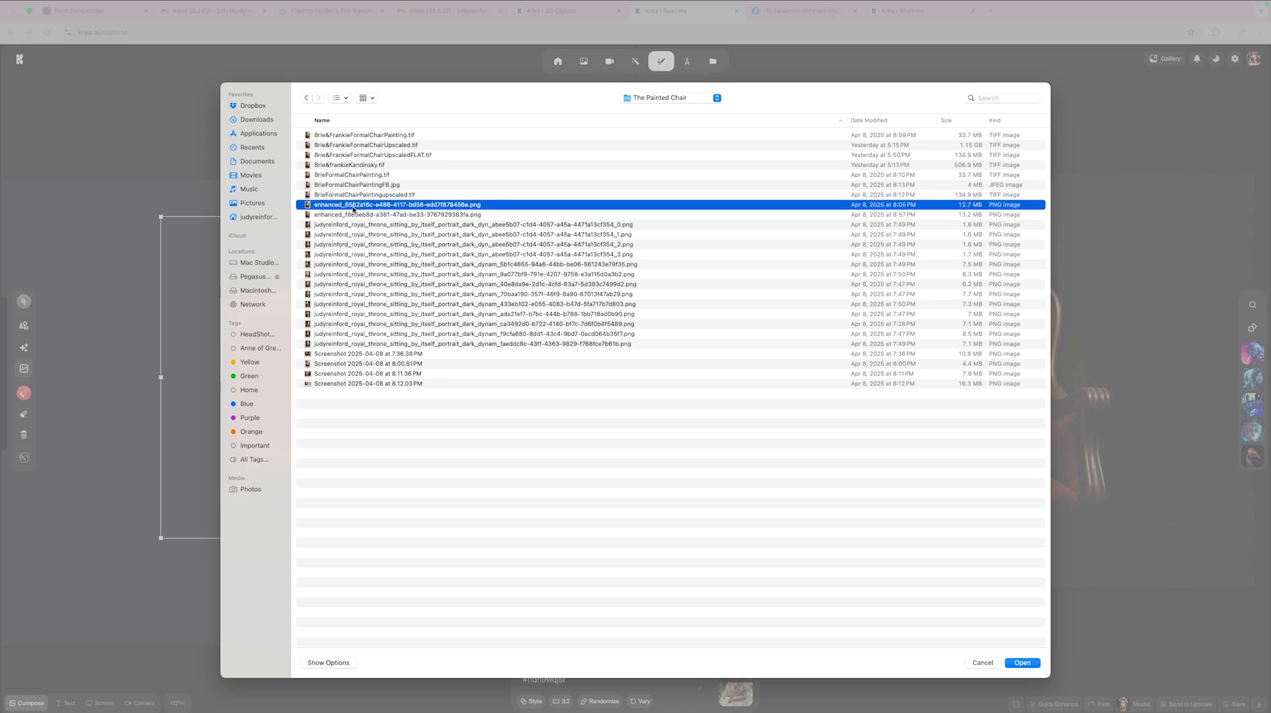
key(space)
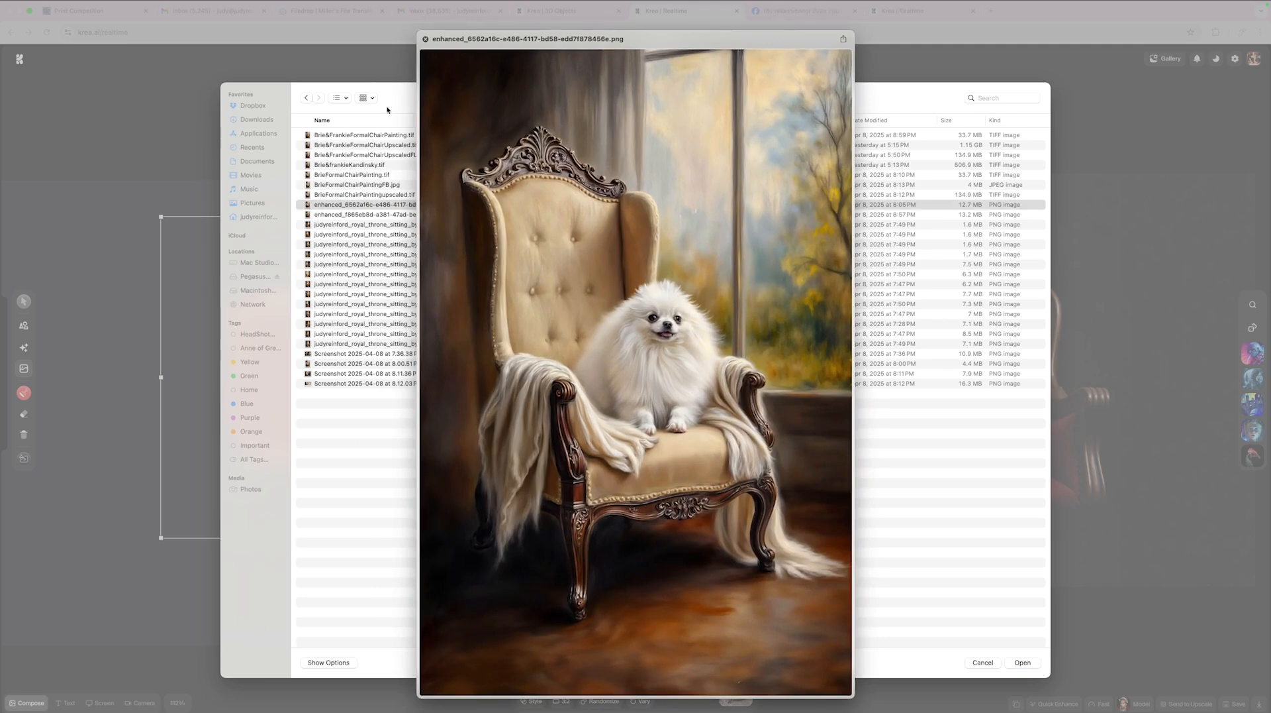
click(426, 39)
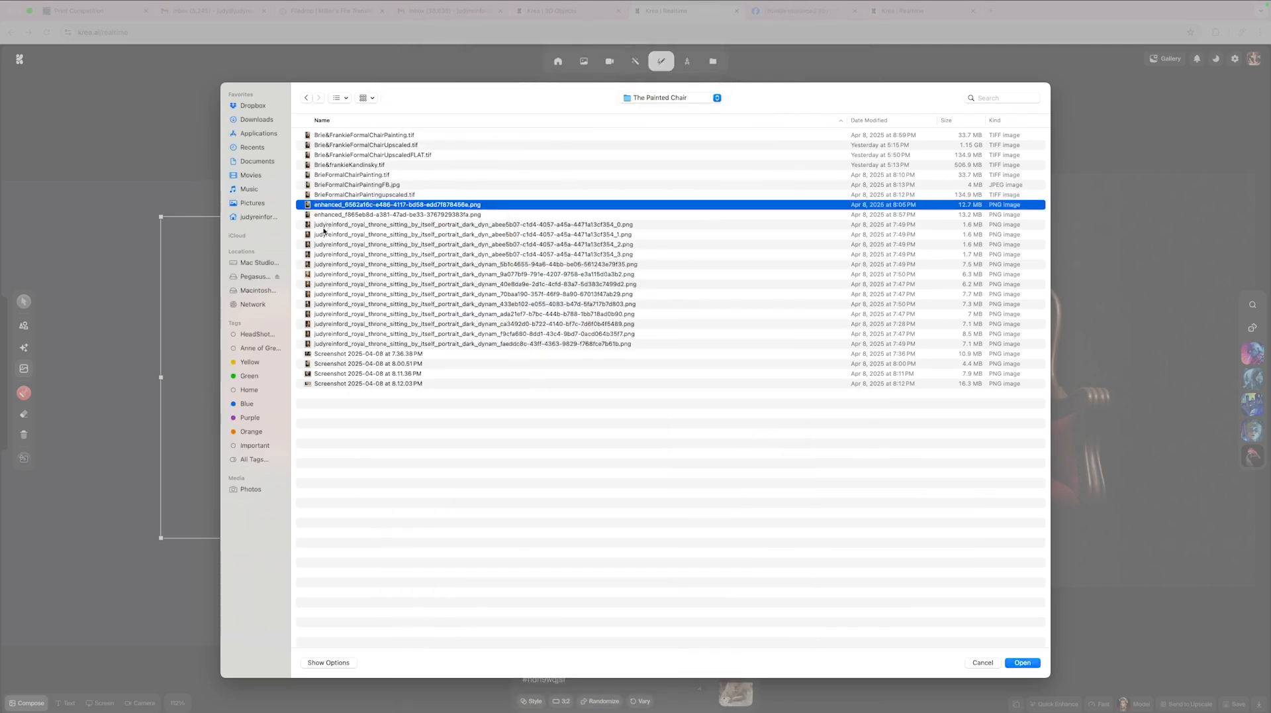
- Preview the royal throne painting whose file name ends in _1.png and add it to the canvas
click(319, 235)
key(space)
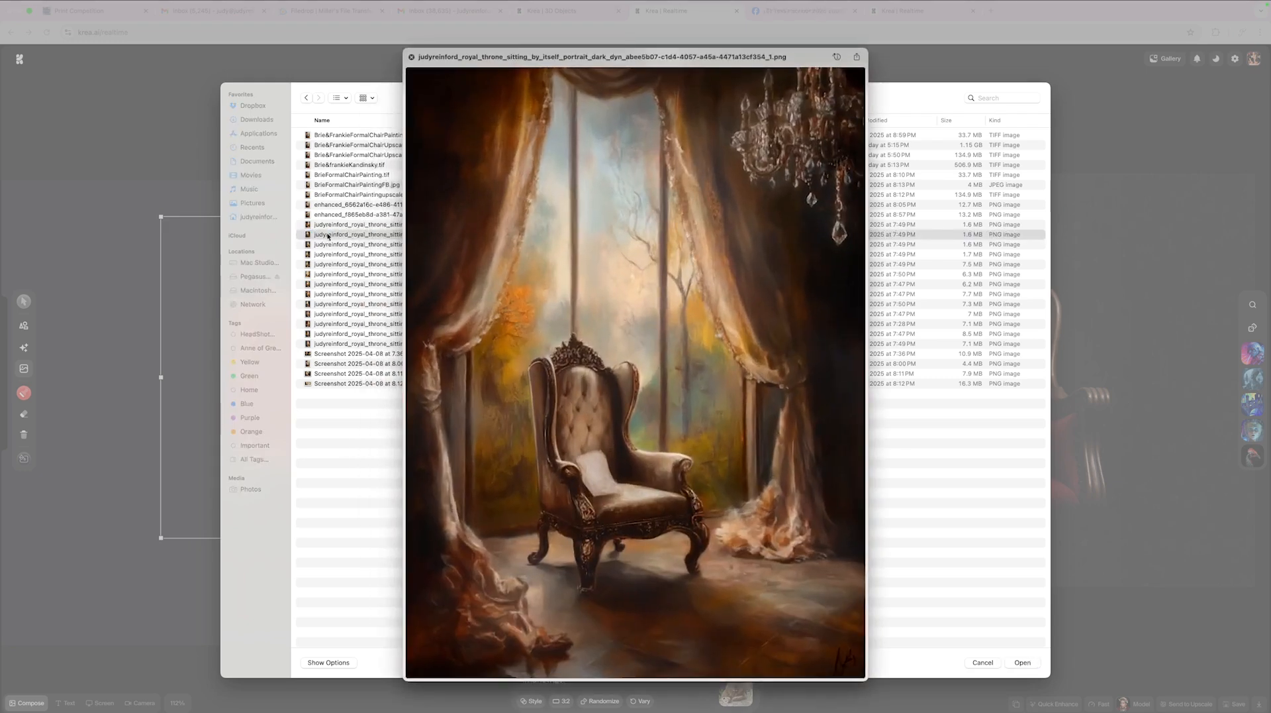
click(412, 57)
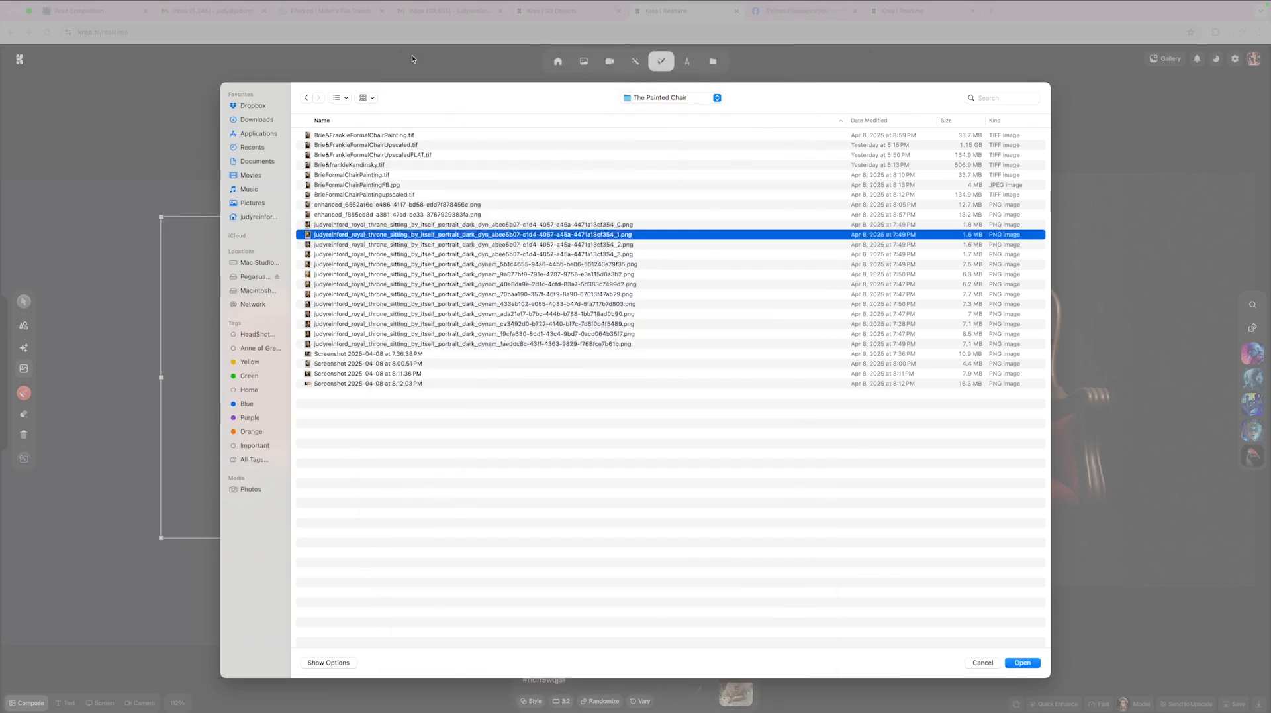
click(1019, 664)
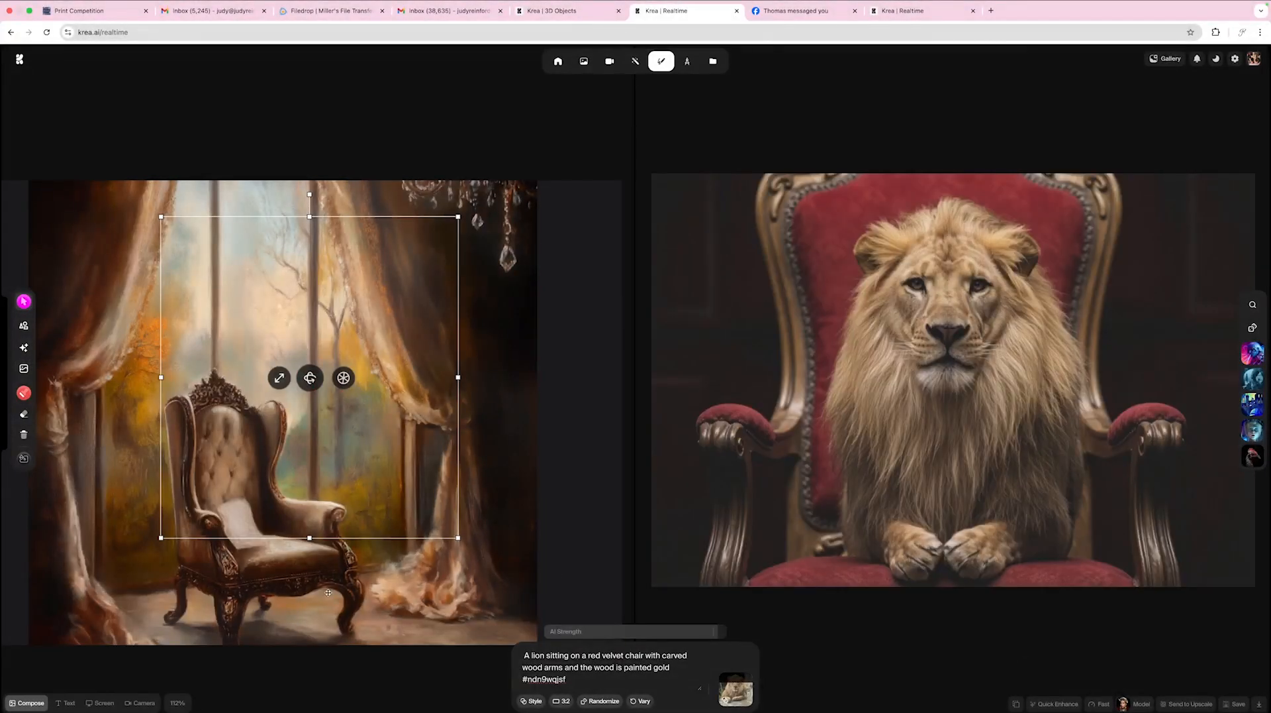
- Shift the throne painting to the right on the canvas and set the canvas aspect ratio to 2:3
mouse_move(318, 599)
mouse_down()
mouse_move(352, 583)
mouse_move(358, 546)
mouse_up()
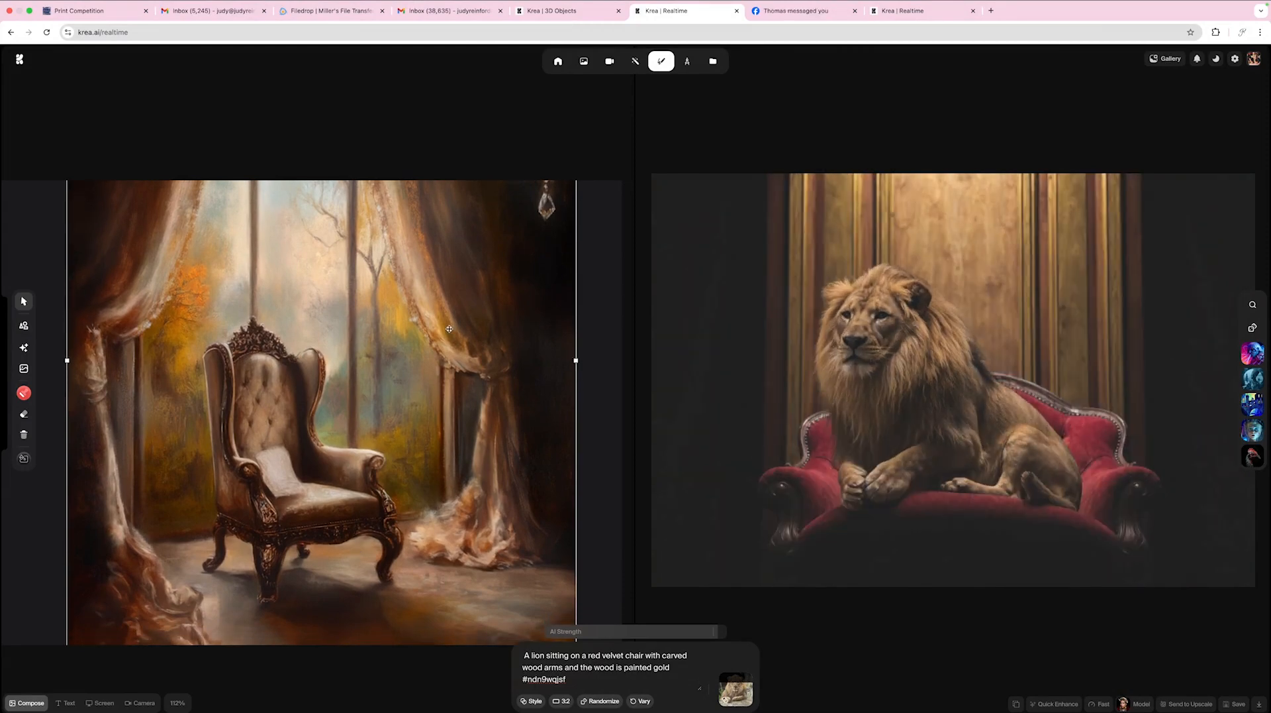
mouse_move(451, 330)
mouse_down()
mouse_move(445, 532)
mouse_move(470, 434)
mouse_move(468, 361)
mouse_up()
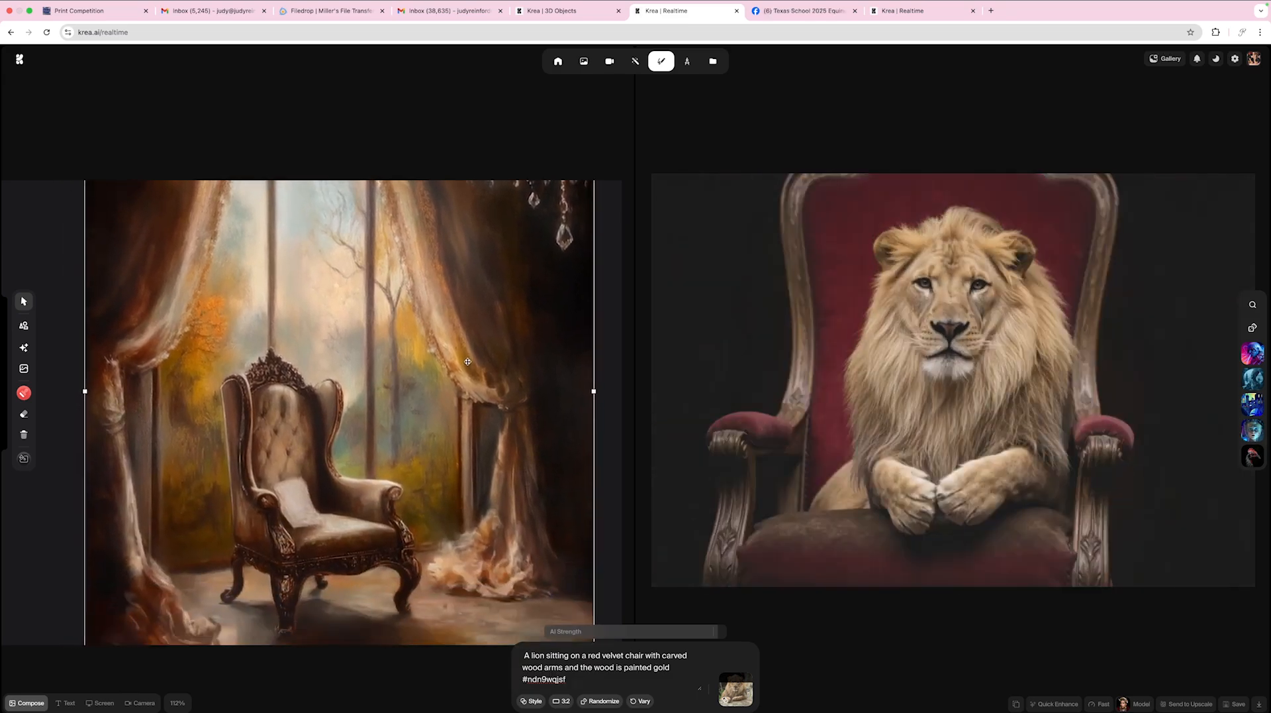
click(562, 701)
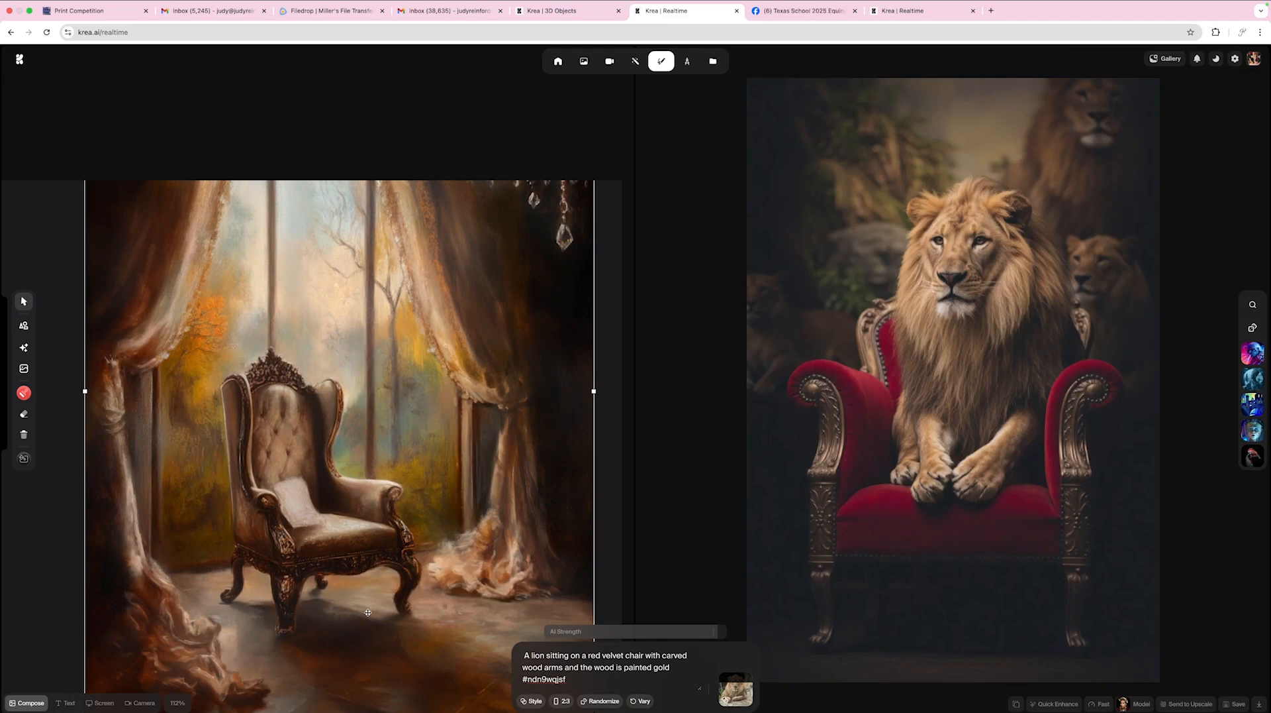
drag(417, 527, 414, 442)
drag(408, 512, 414, 451)
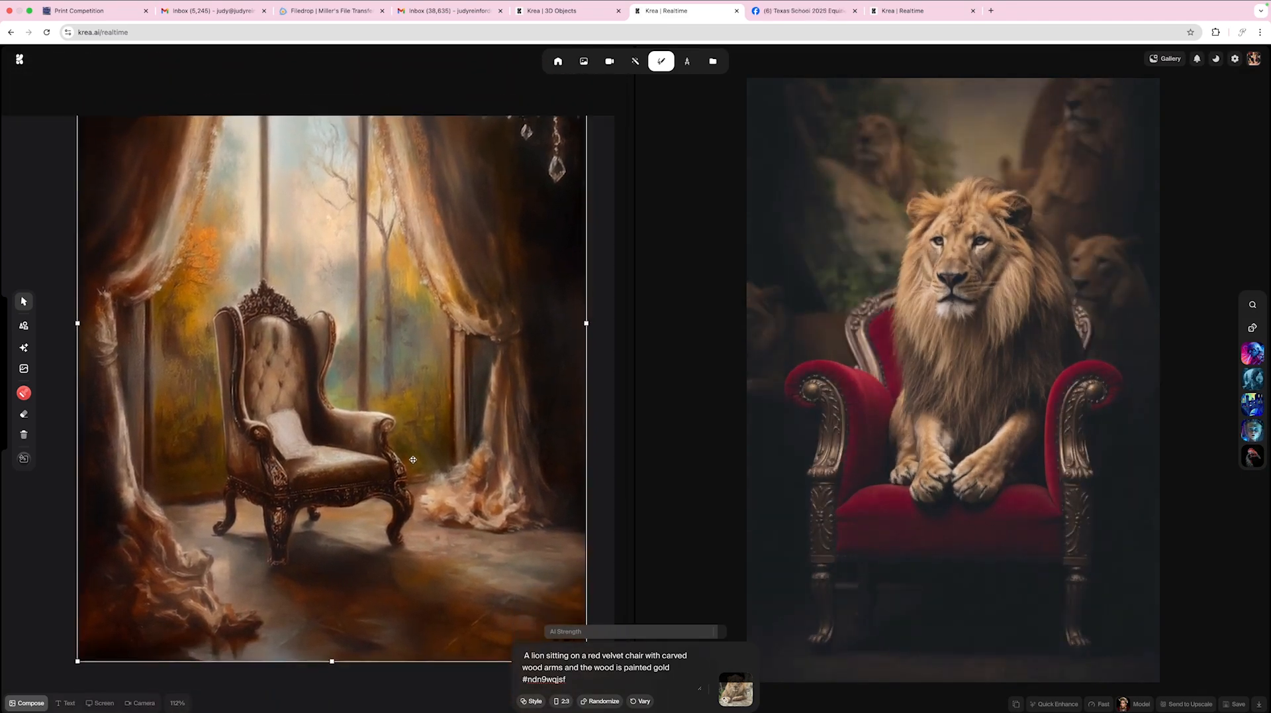
- Try the canvas at a 1:1 aspect ratio with the throne painting moved down and left, and return the canvas to 2:3
click(558, 700)
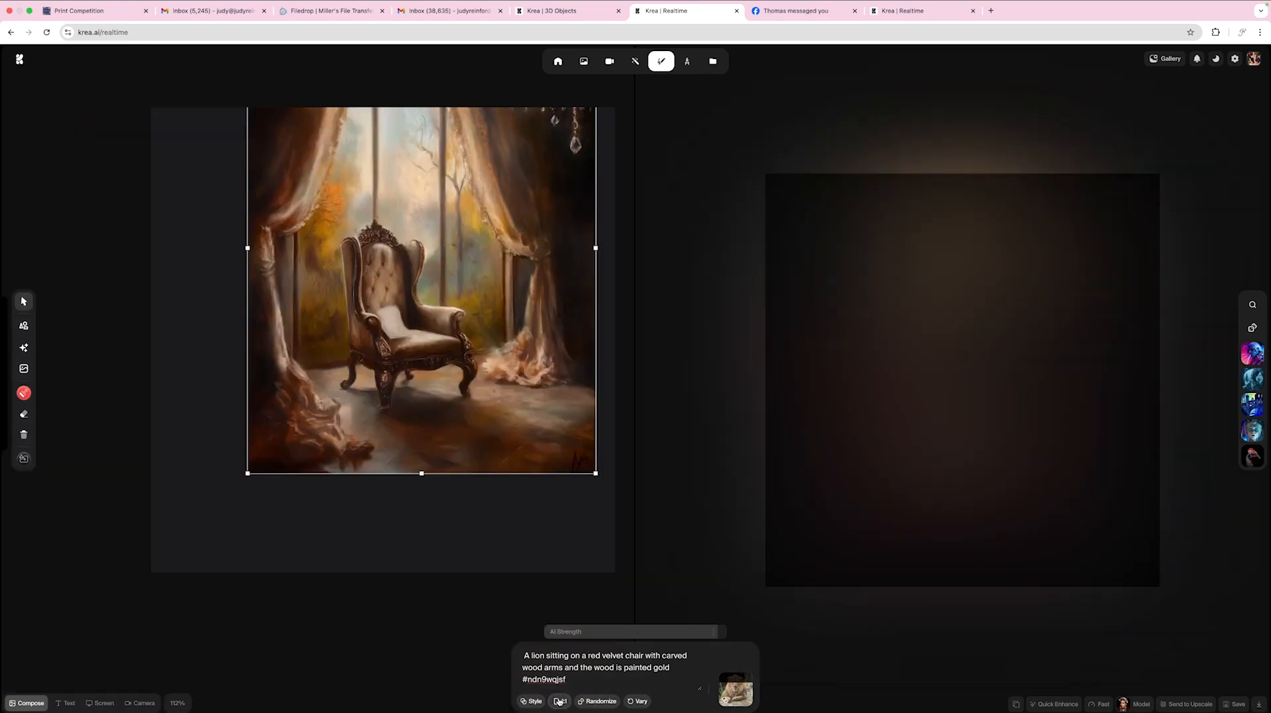
drag(374, 355, 278, 452)
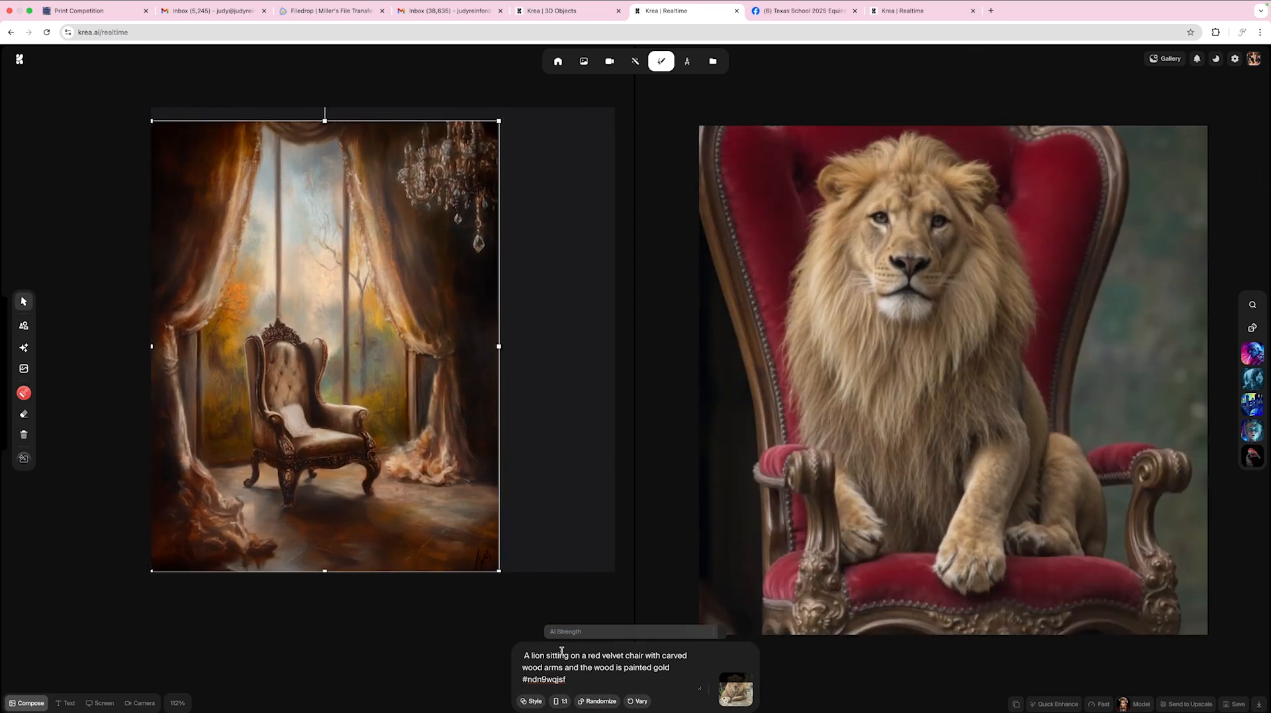
click(561, 701)
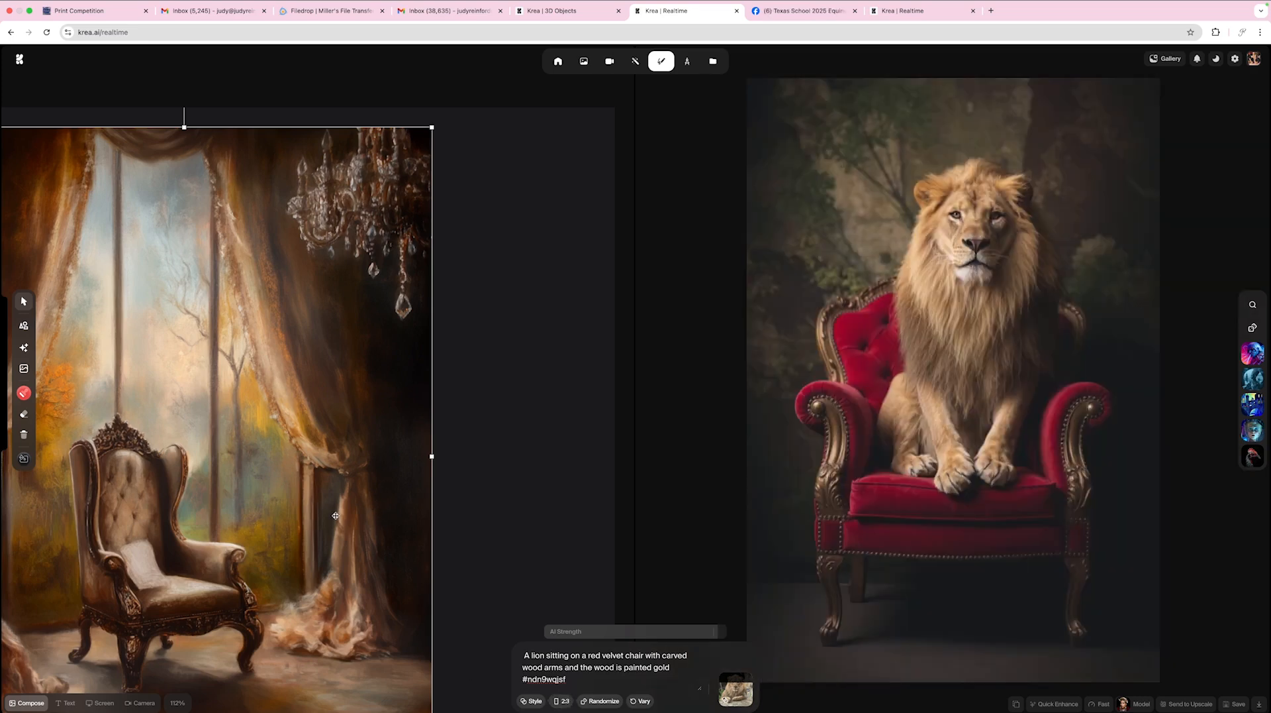
- Reposition and enlarge the throne painting until it fills the entire 2:3 canvas
mouse_move(324, 515)
mouse_down()
mouse_move(370, 435)
mouse_move(396, 427)
mouse_up()
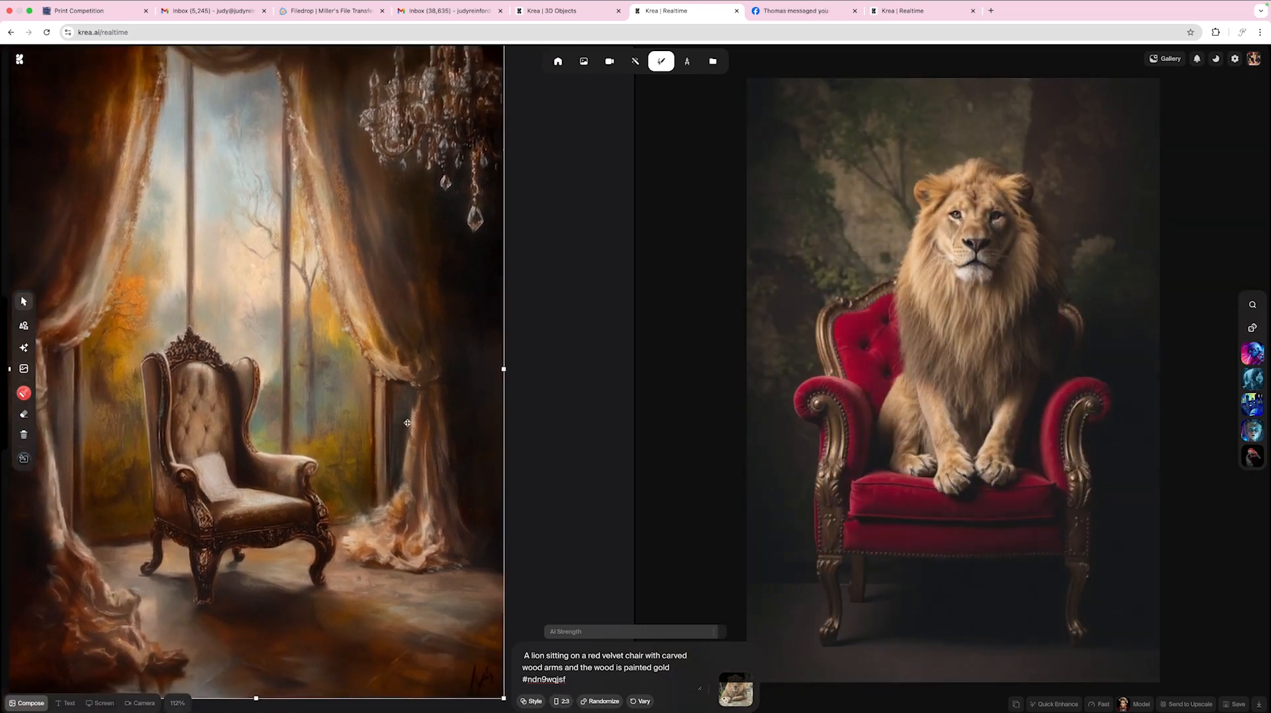
scroll(426, 435, down, 3)
scroll(426, 435, down, 2)
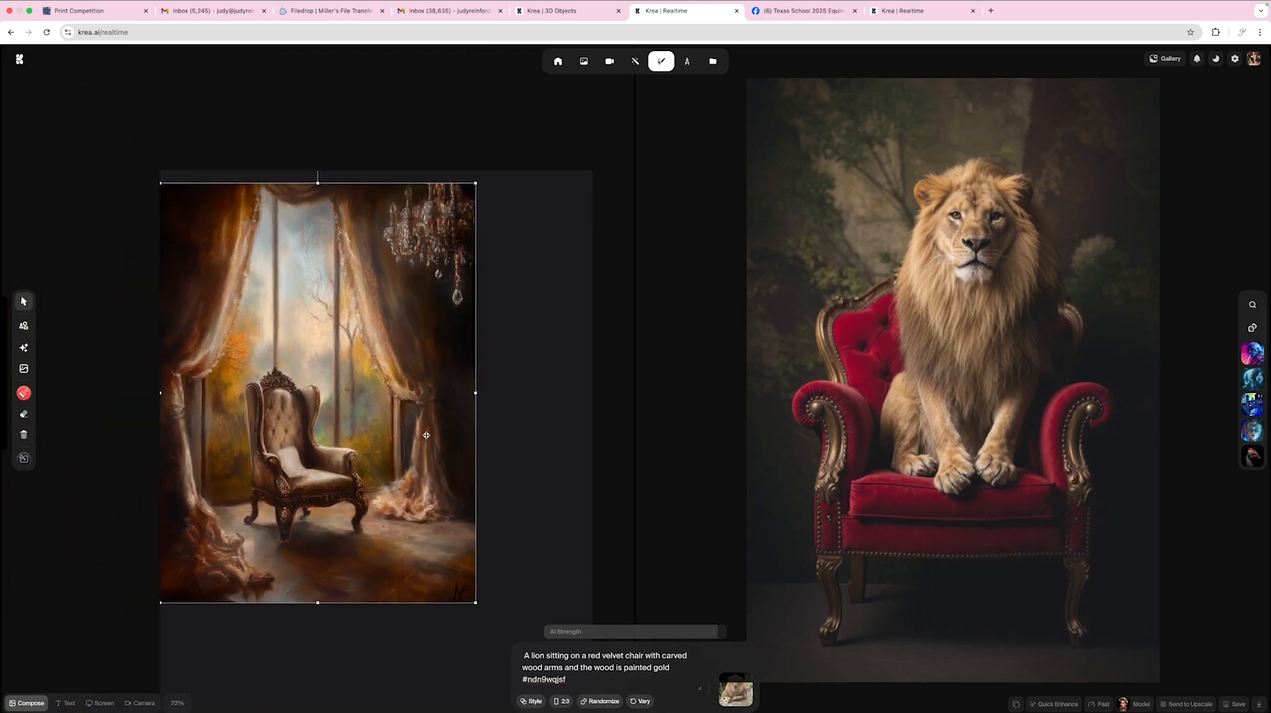
drag(282, 488, 252, 372)
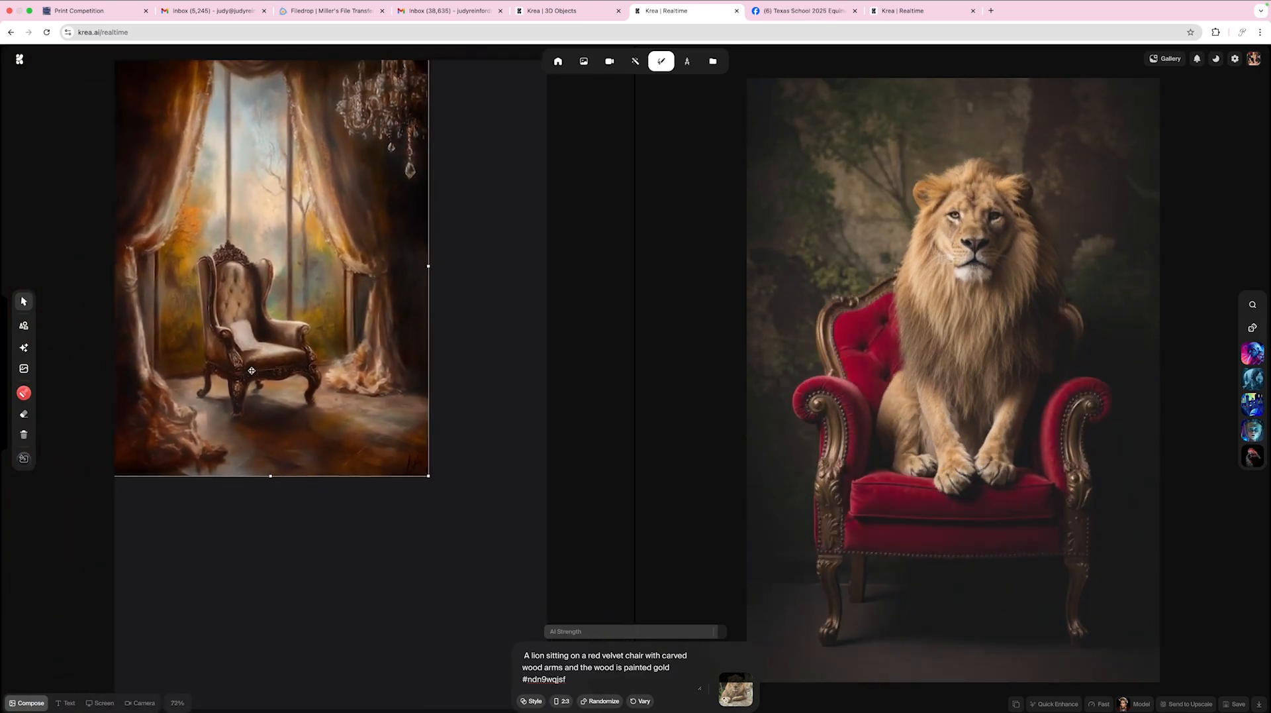
scroll(424, 484, down, 3)
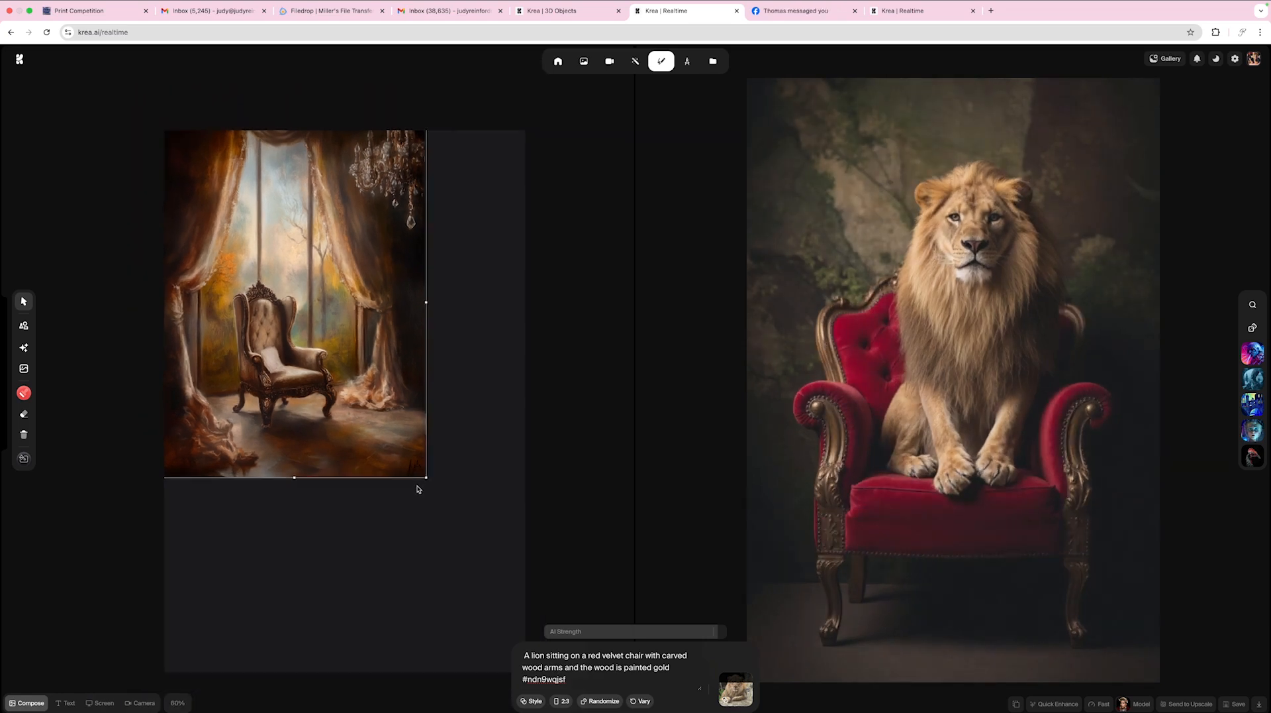
mouse_move(426, 480)
mouse_down()
mouse_move(460, 526)
mouse_move(501, 708)
mouse_up()
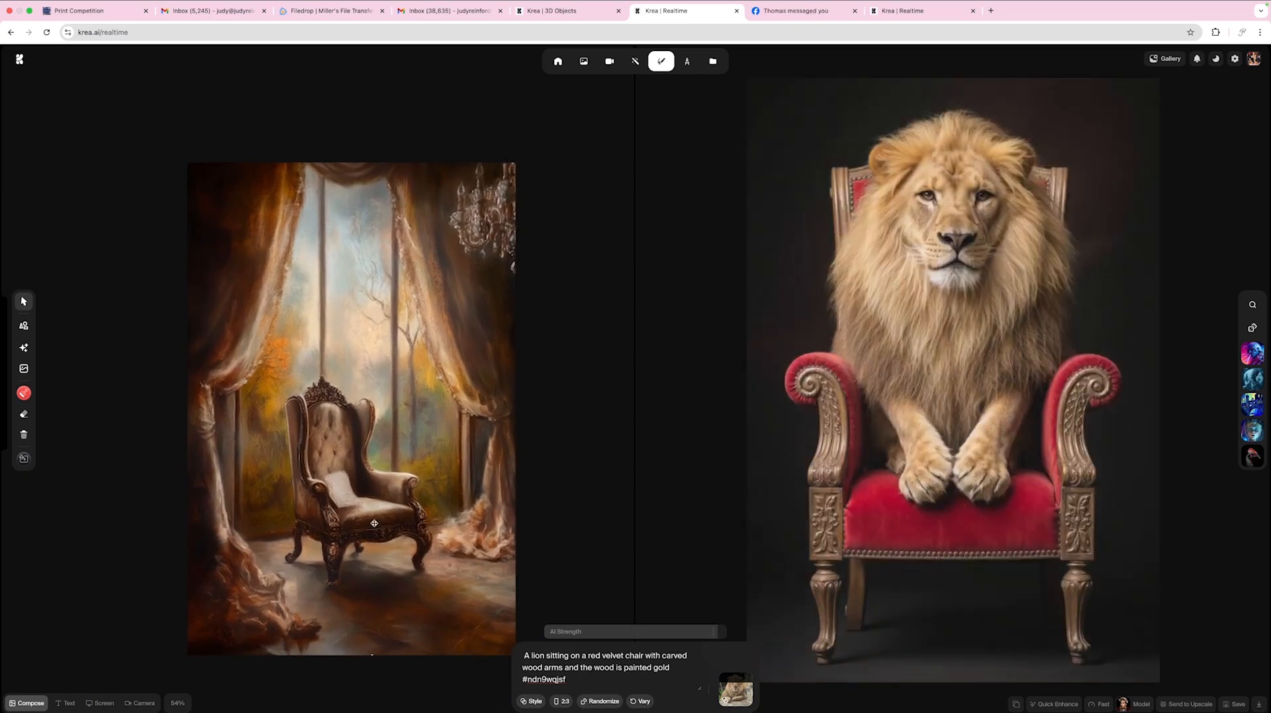
drag(324, 518, 317, 519)
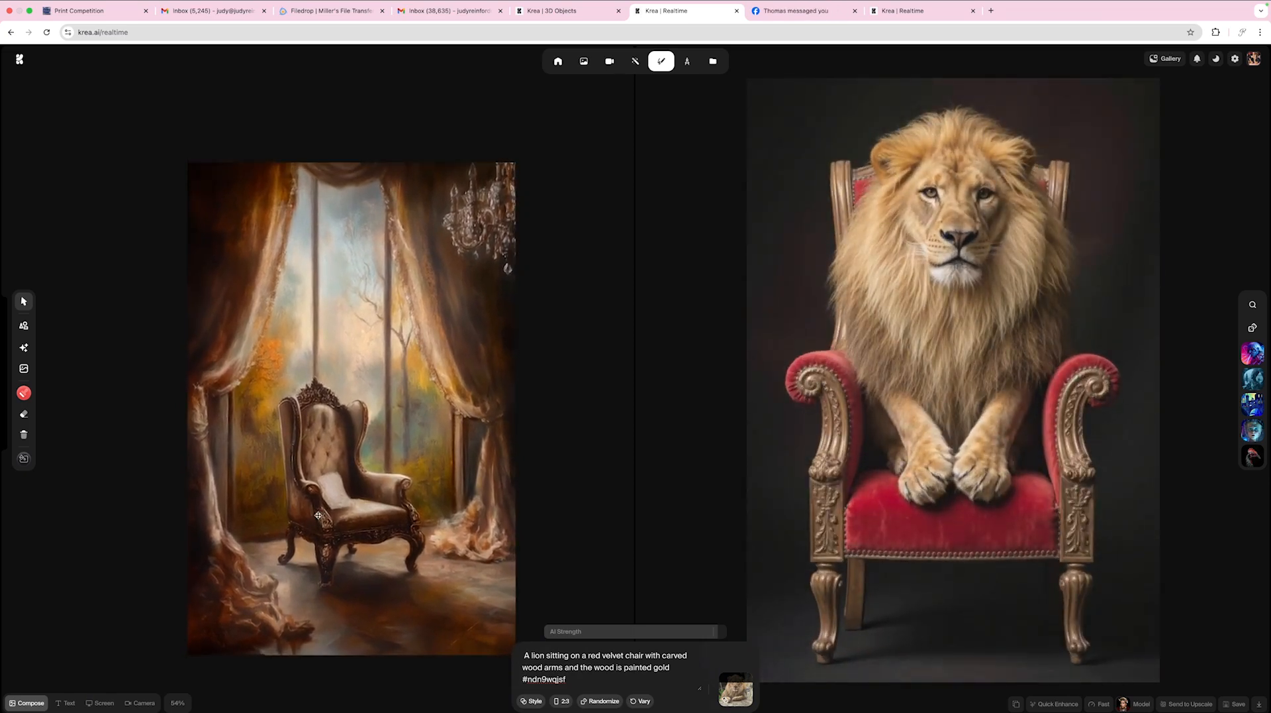
- Send the throne painting backward and move the red and gold 3D chair over the painted throne
right_click(347, 373)
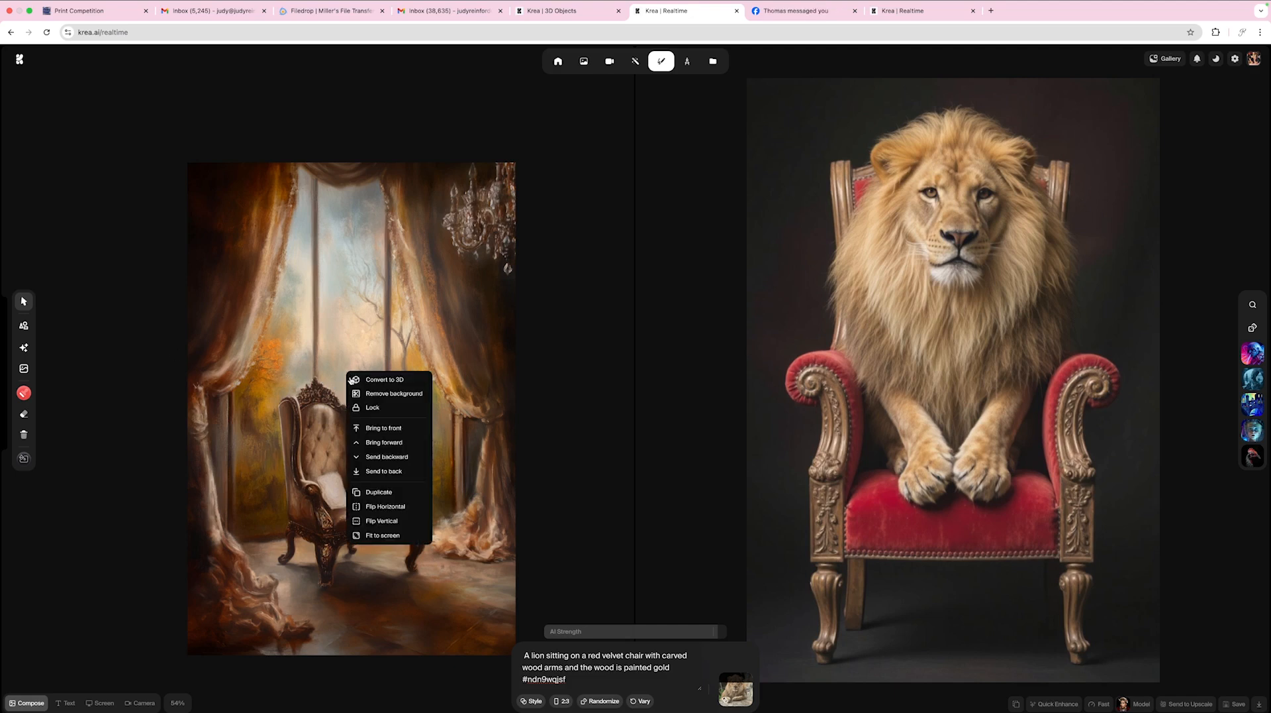
click(370, 454)
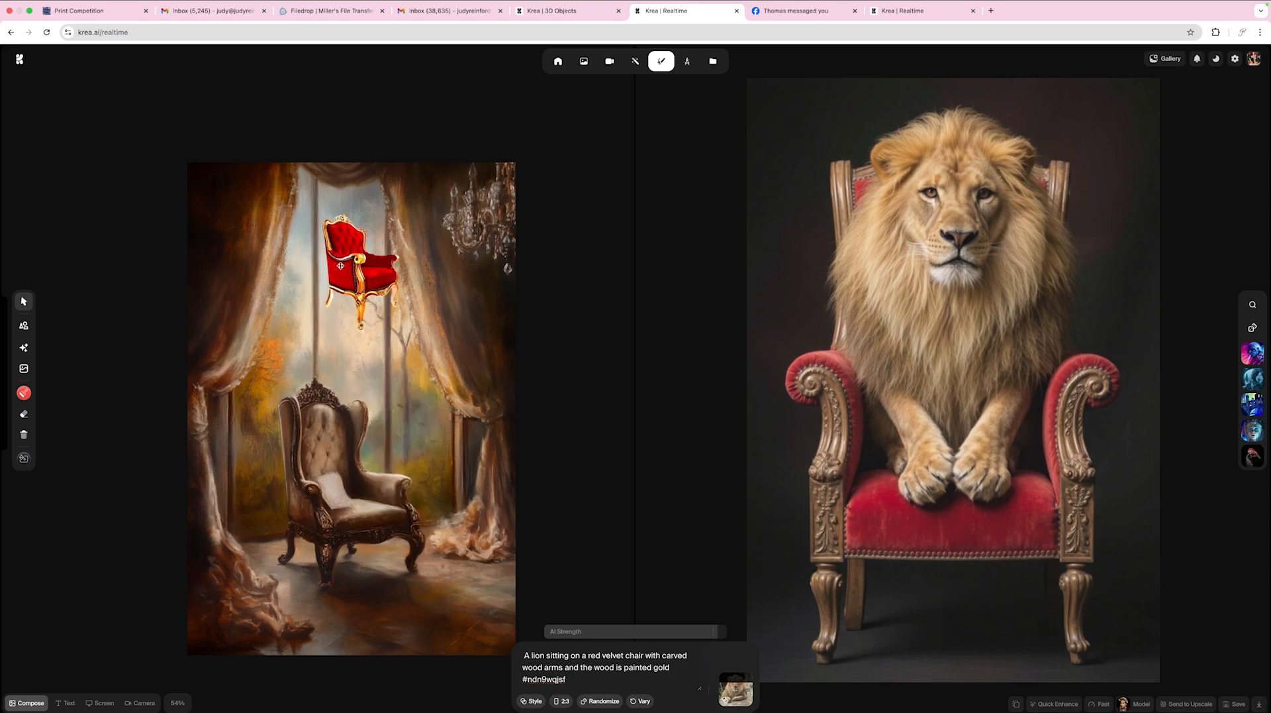
click(352, 270)
drag(352, 270, 333, 474)
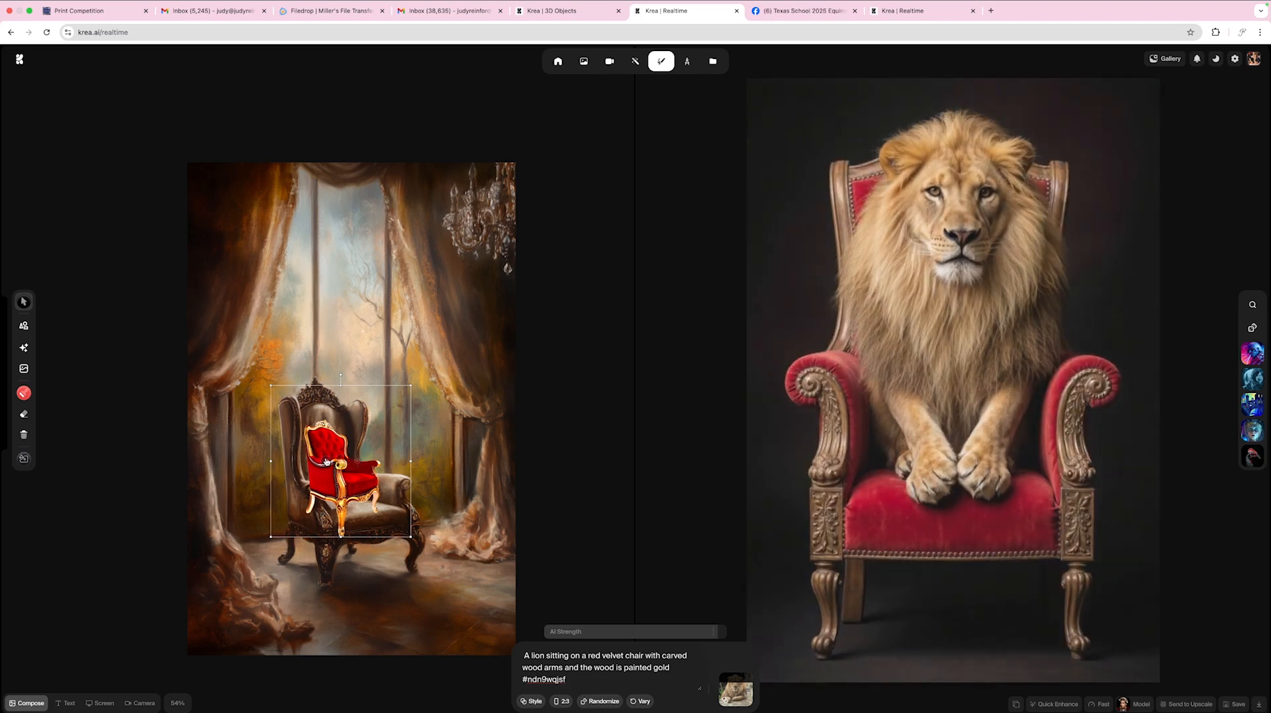
- Enlarge the red chair until it covers the painted throne, and shift it slightly to the right
mouse_move(326, 462)
mouse_down()
mouse_move(333, 452)
mouse_move(313, 442)
mouse_up()
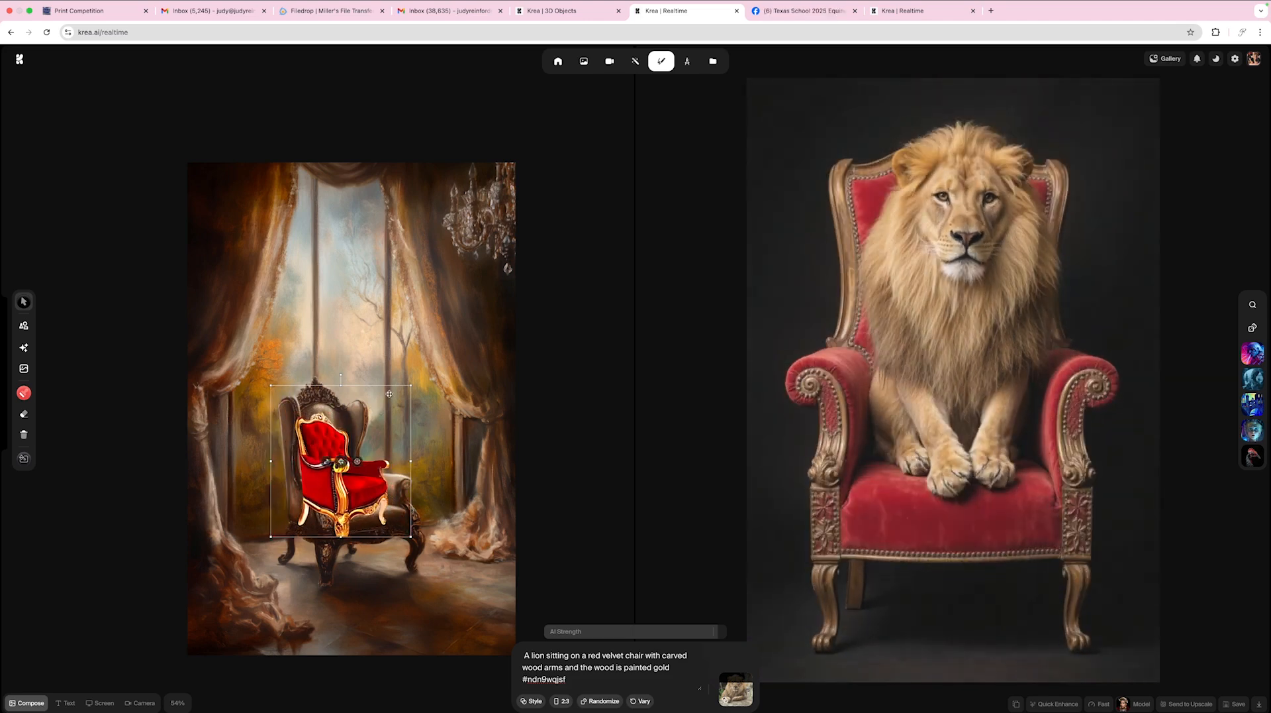
mouse_move(409, 537)
mouse_down()
mouse_move(419, 553)
mouse_move(401, 532)
mouse_up()
click(411, 536)
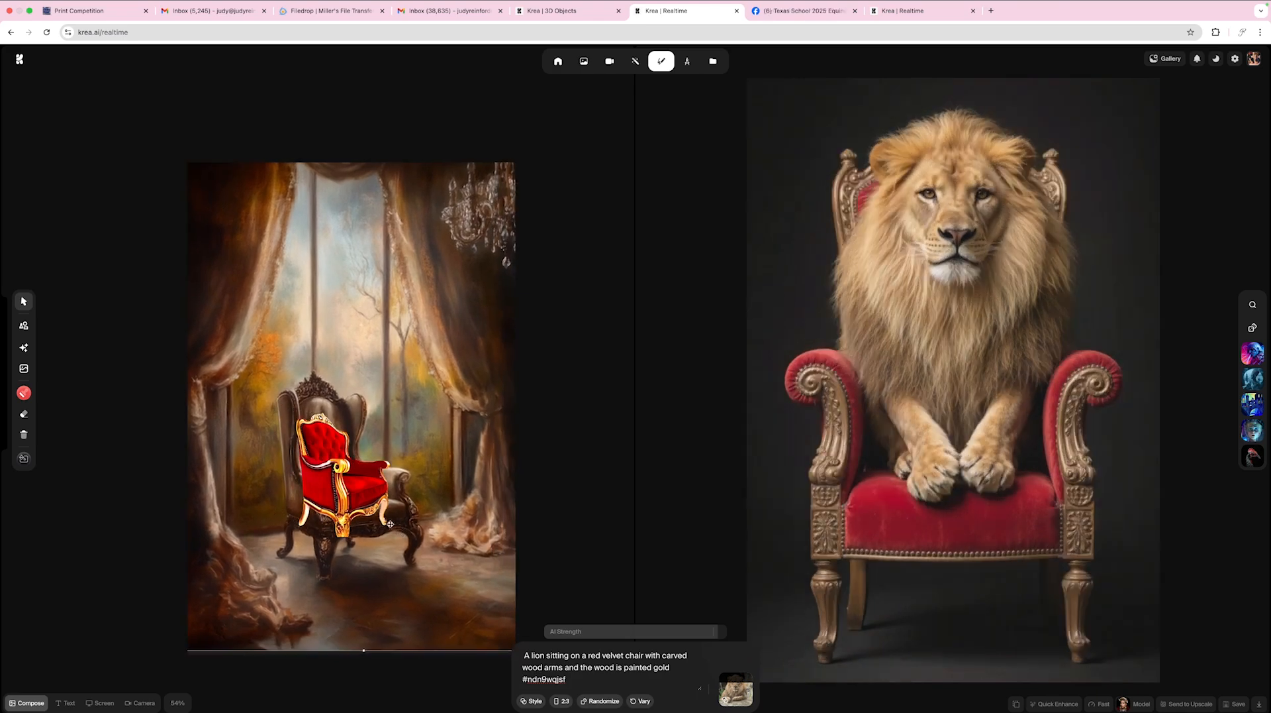
drag(273, 526, 275, 539)
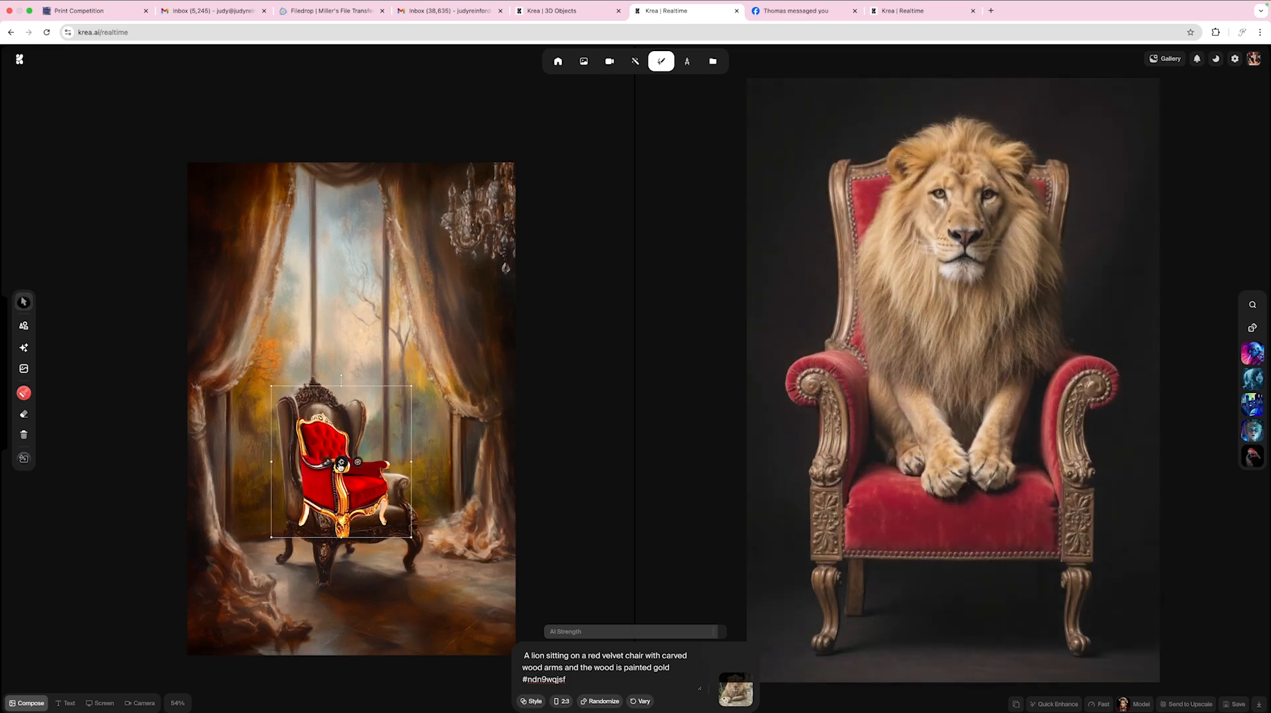
click(332, 463)
drag(341, 376, 341, 363)
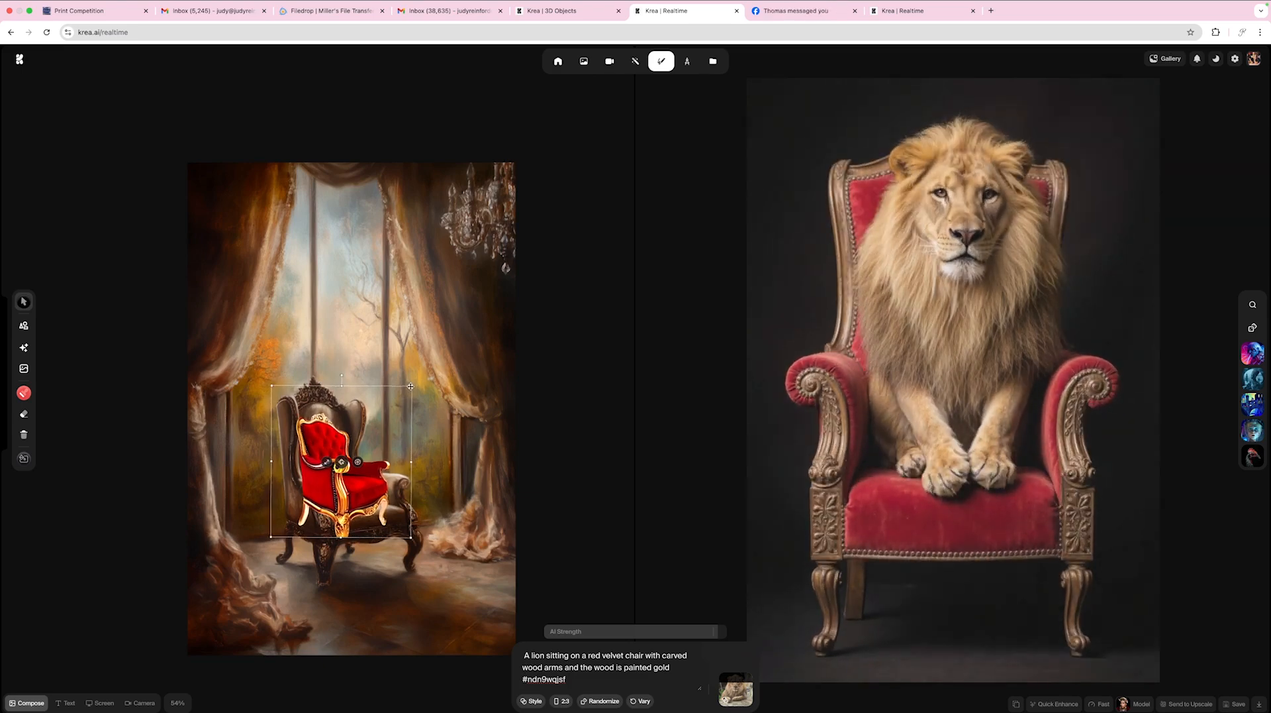
drag(412, 384, 468, 324)
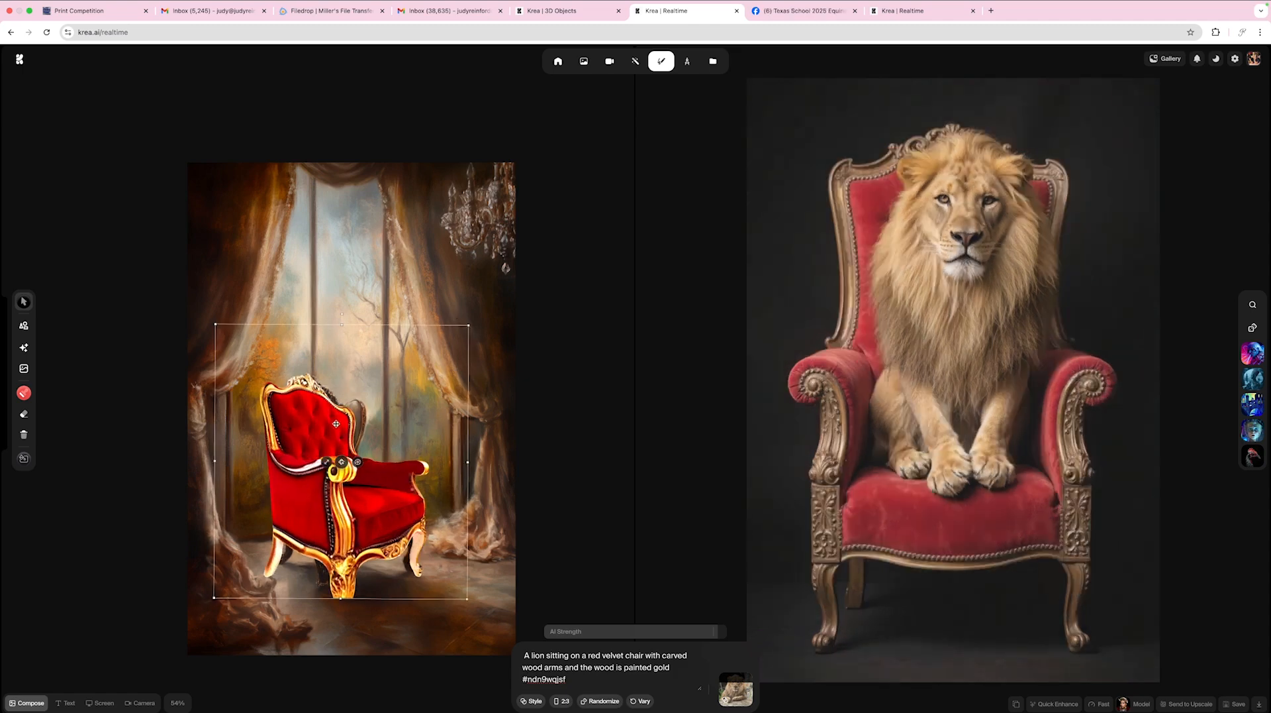
drag(343, 434, 353, 433)
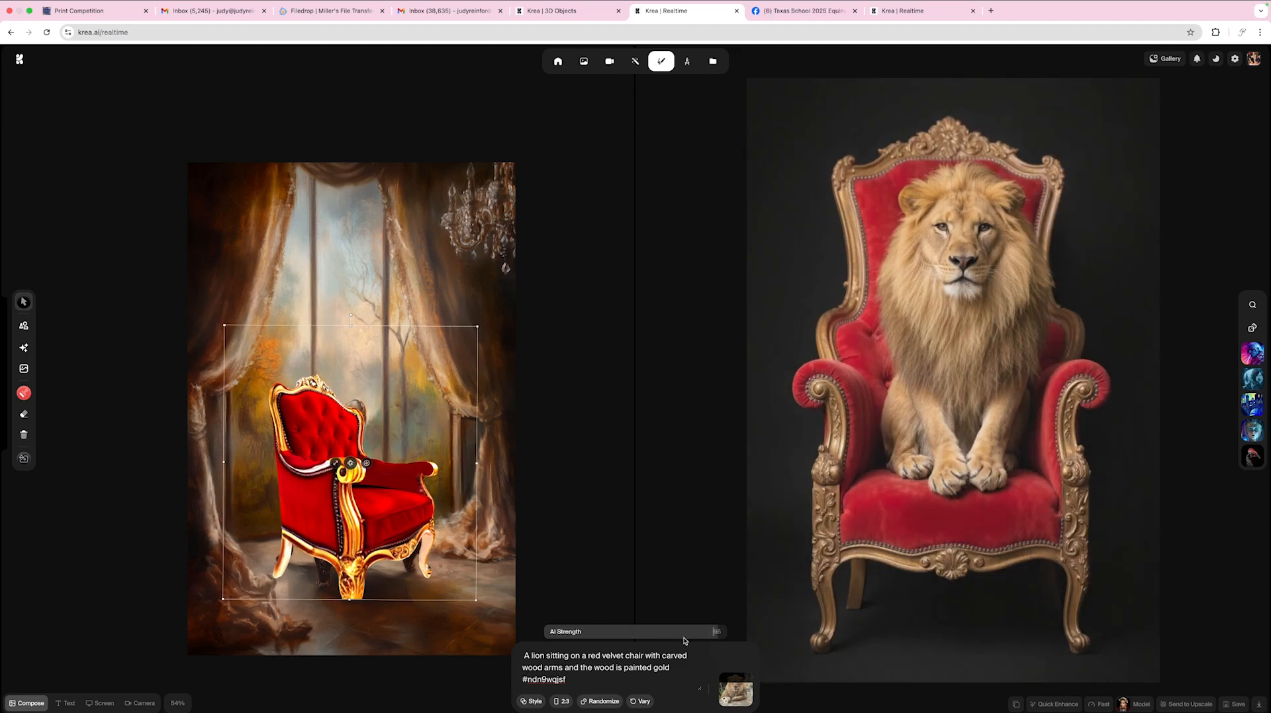
- Lower the AI strength to 88 and adjust the influence of the reference image attached to the prompt
drag(714, 639, 695, 638)
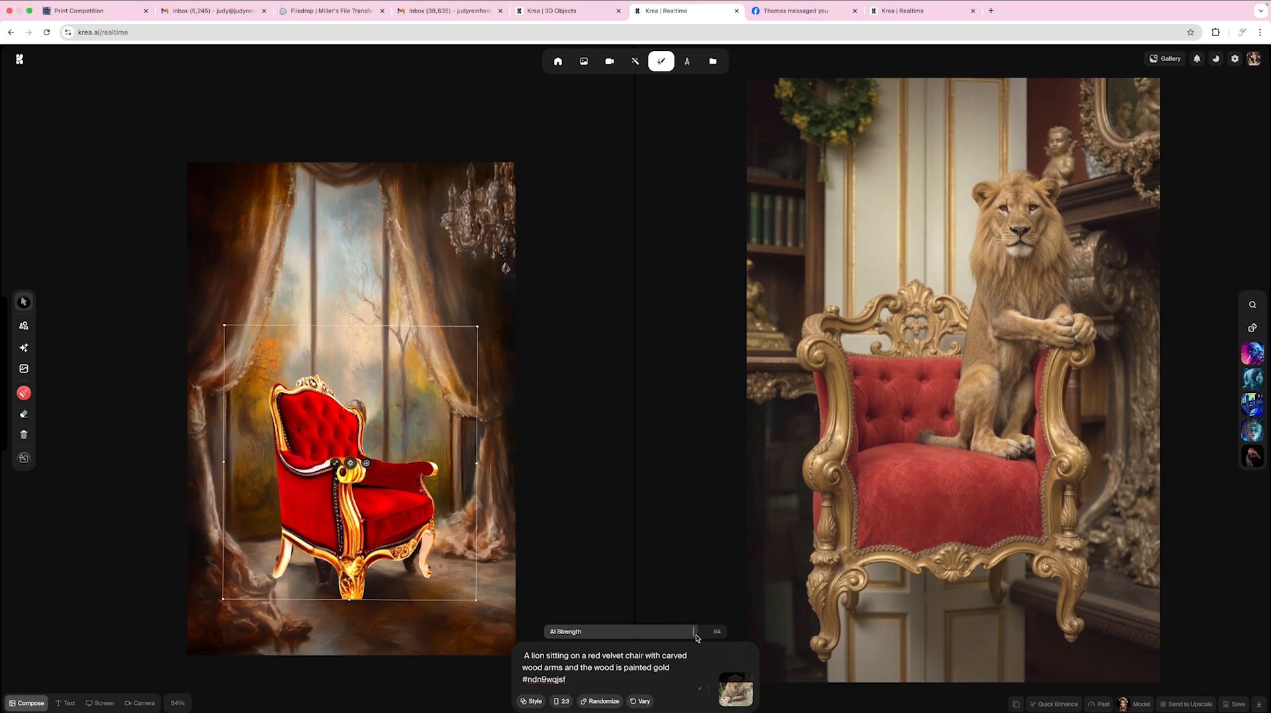
drag(696, 637, 701, 639)
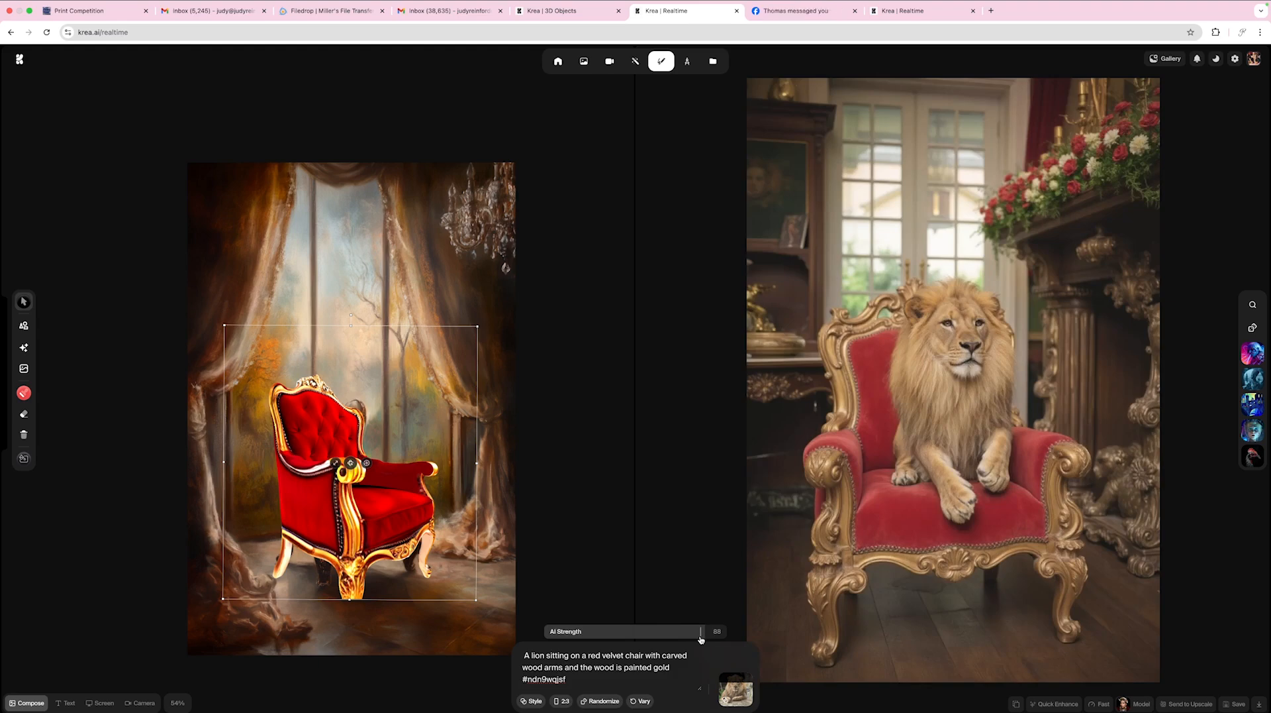
mouse_move(733, 677)
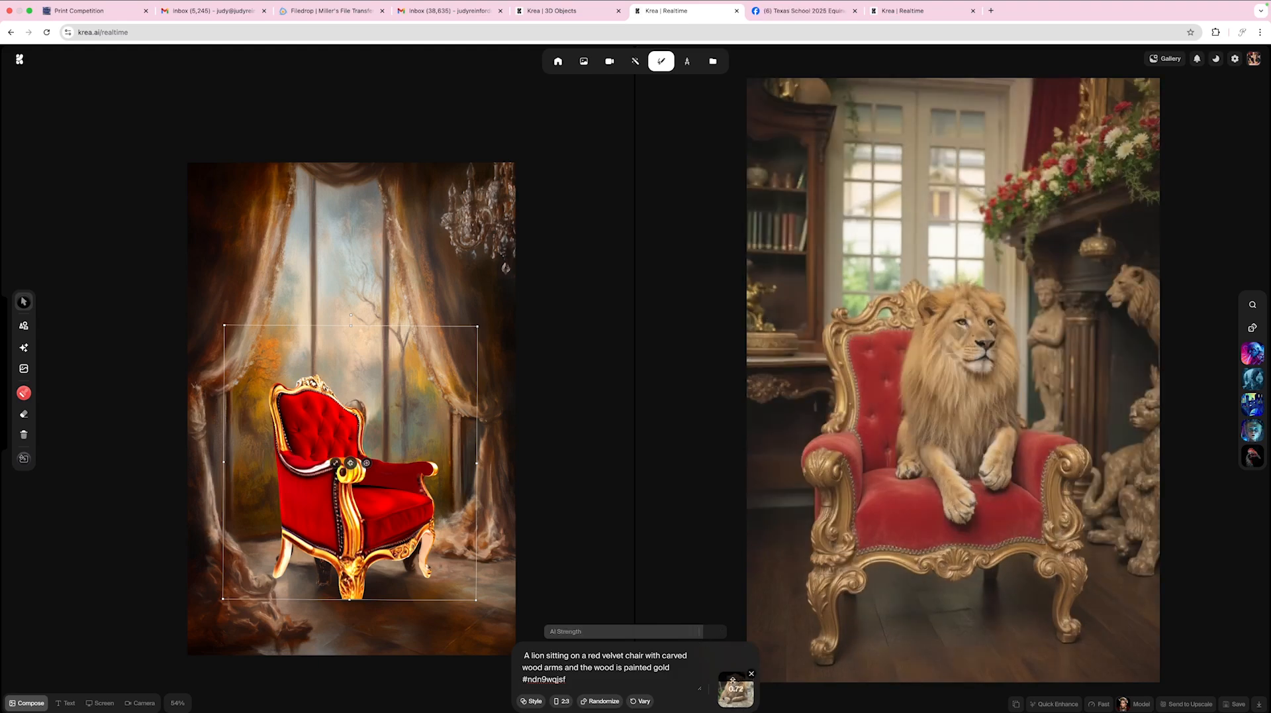
drag(733, 676, 730, 676)
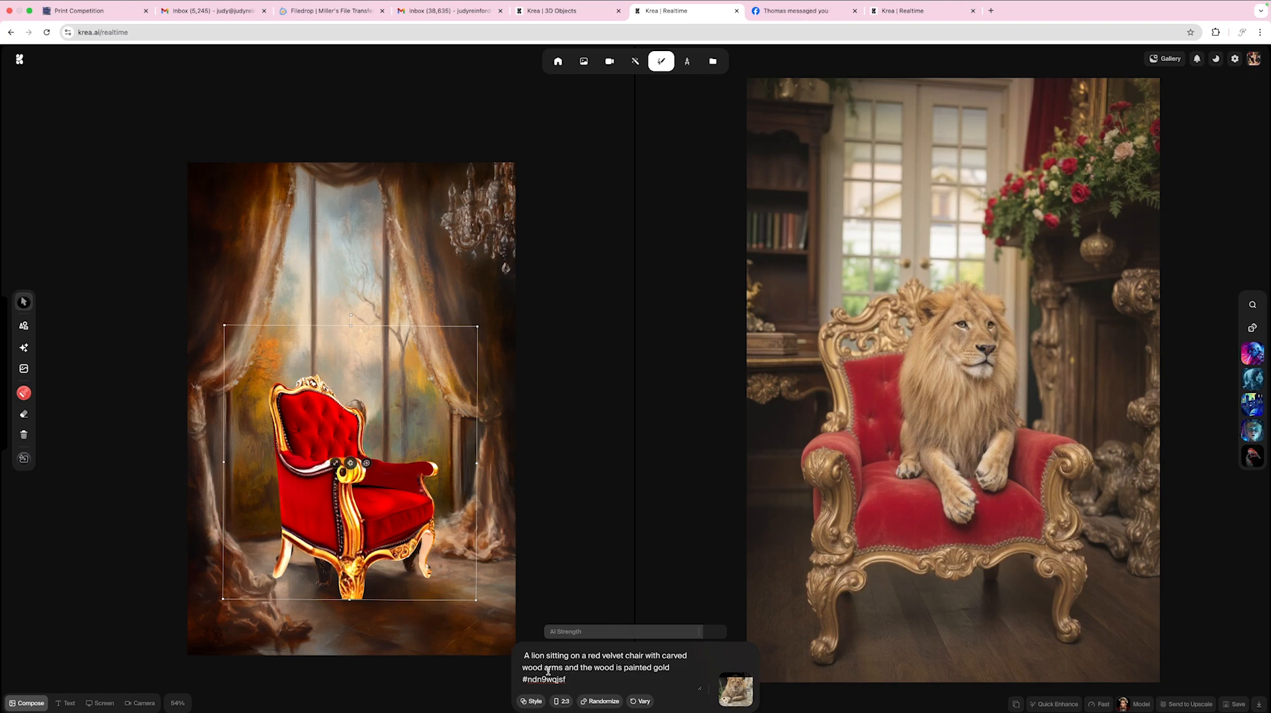
- Add the phrase "In a beautiful room." to the prompt after "painted gold"
click(673, 668)
text(In)
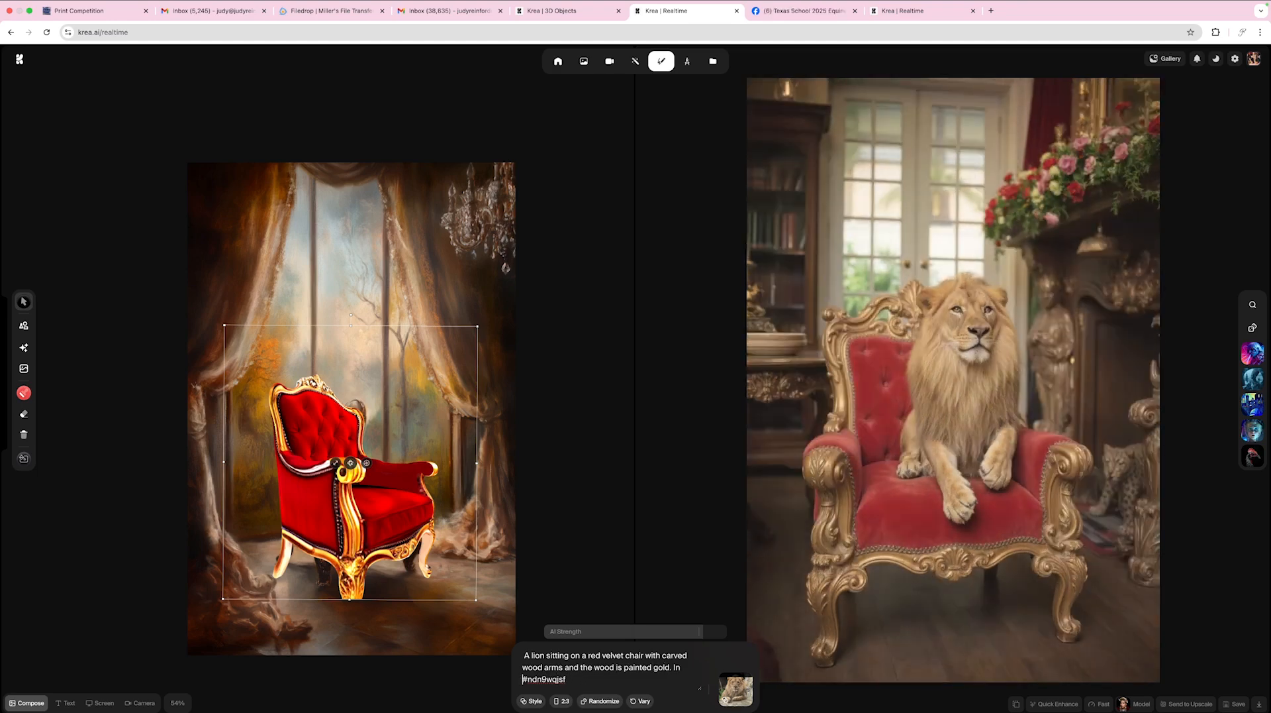
text( a)
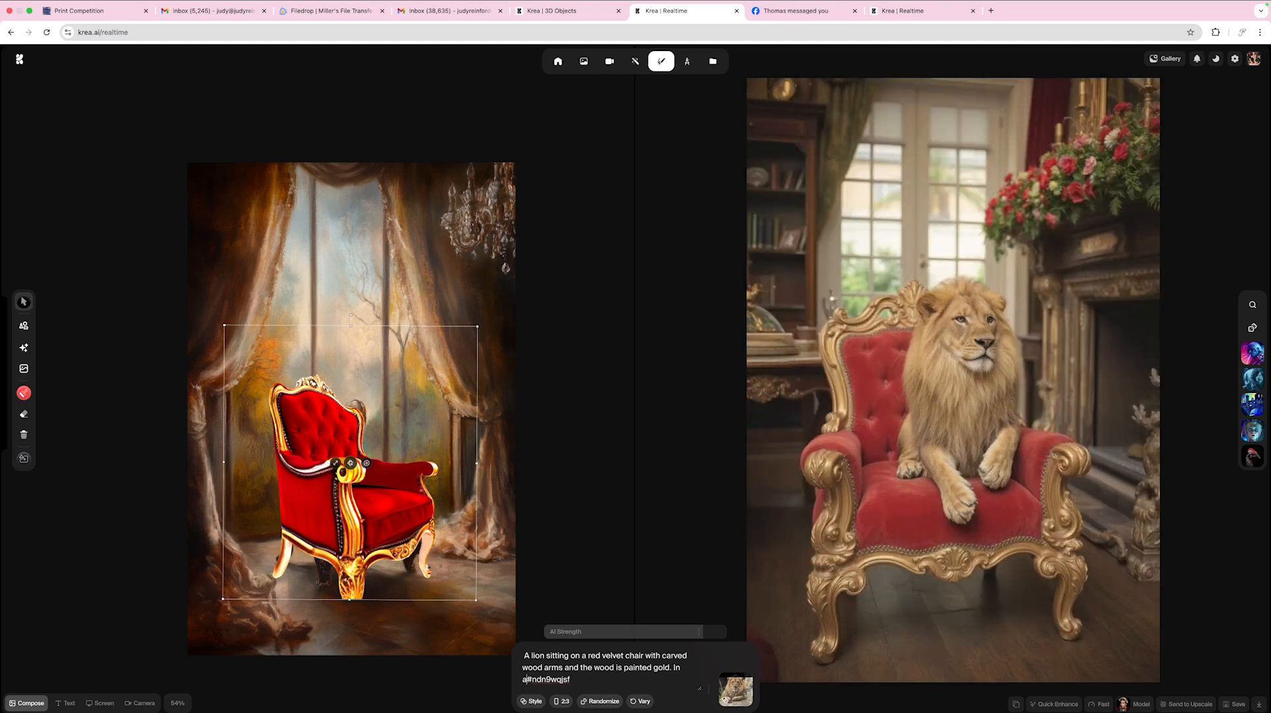
text( beautiful )
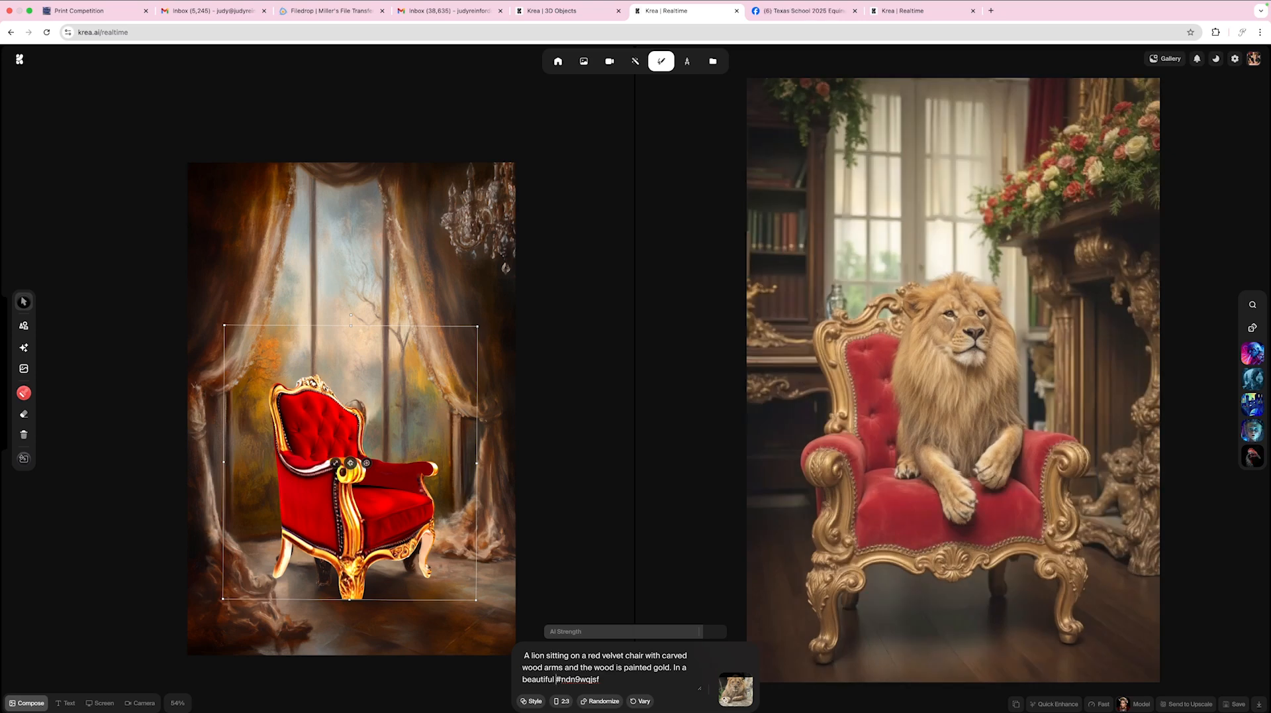
text(room.)
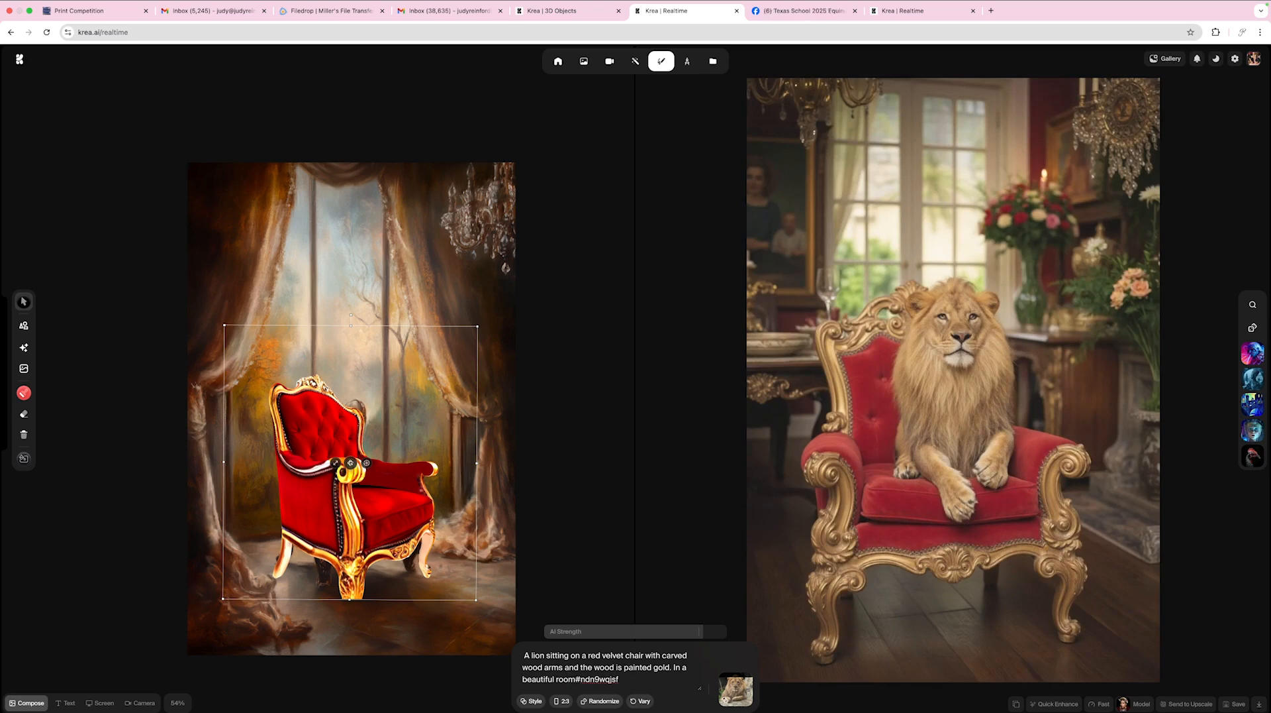
- Reword the start of the prompt to "A rough painting of a lion"
click(529, 657)
text(rouhg)
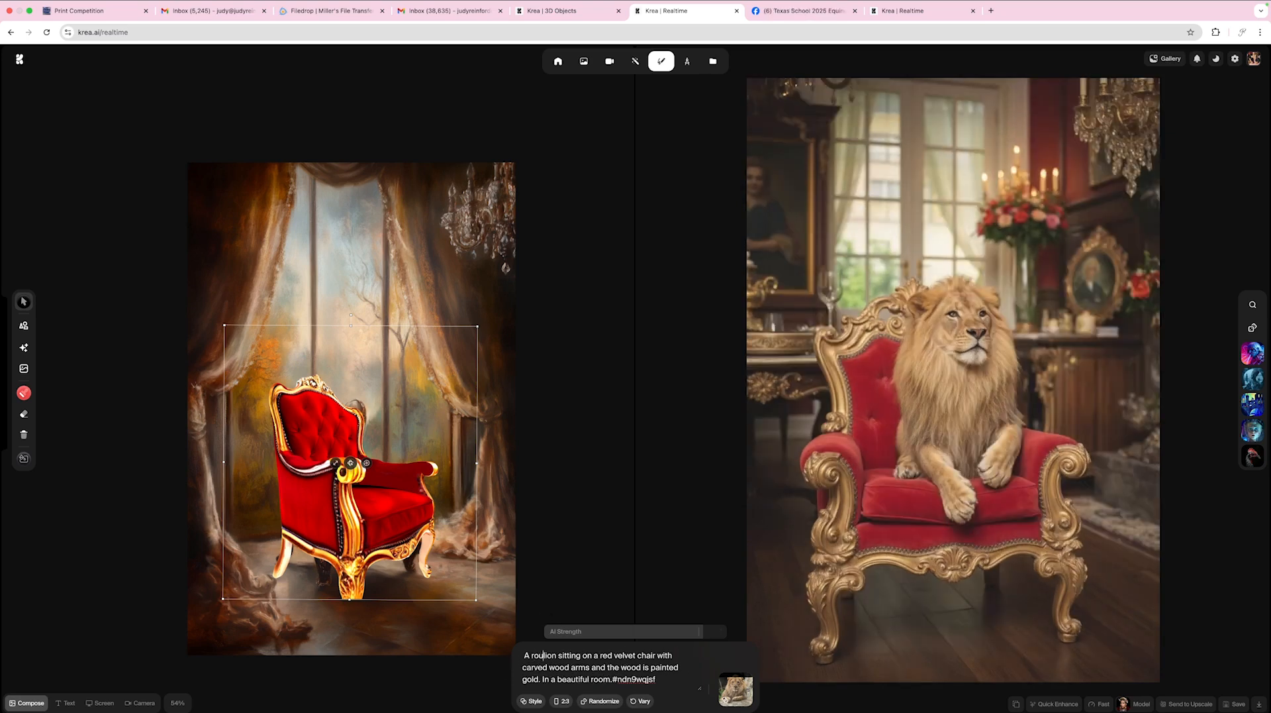
text( painting)
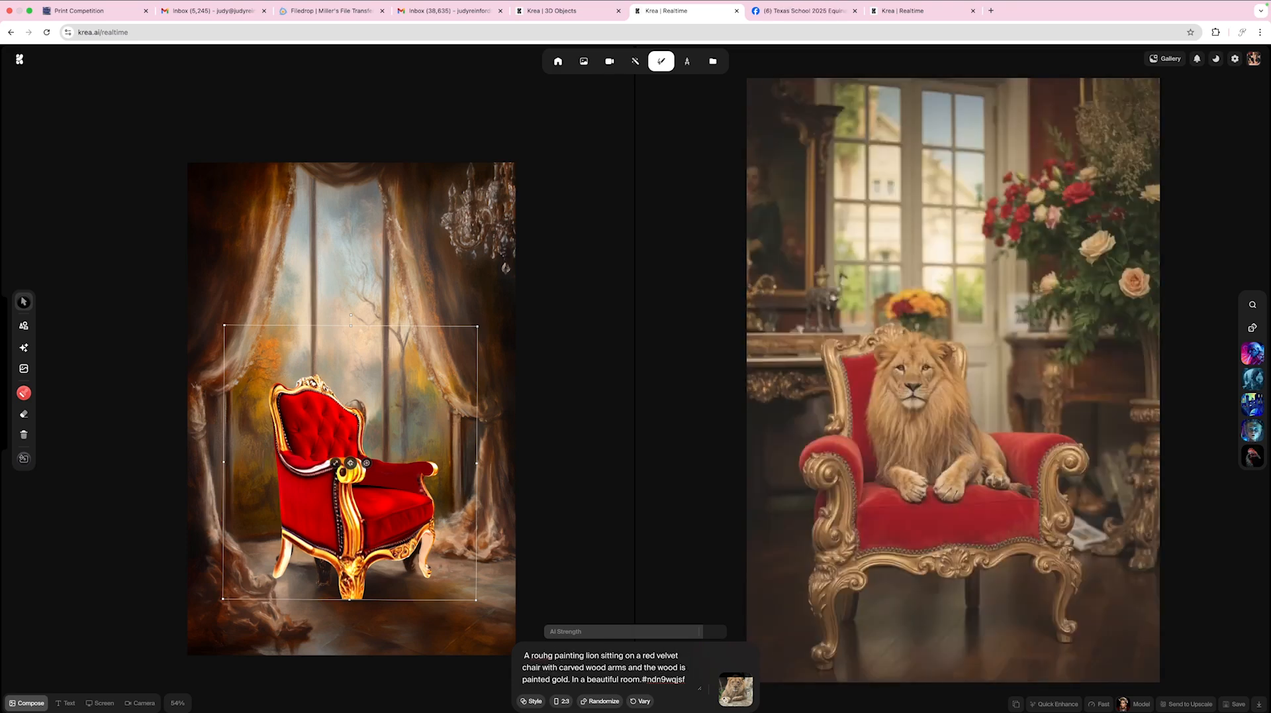
click(553, 655)
key(BackSpace)
key(BackSpace)
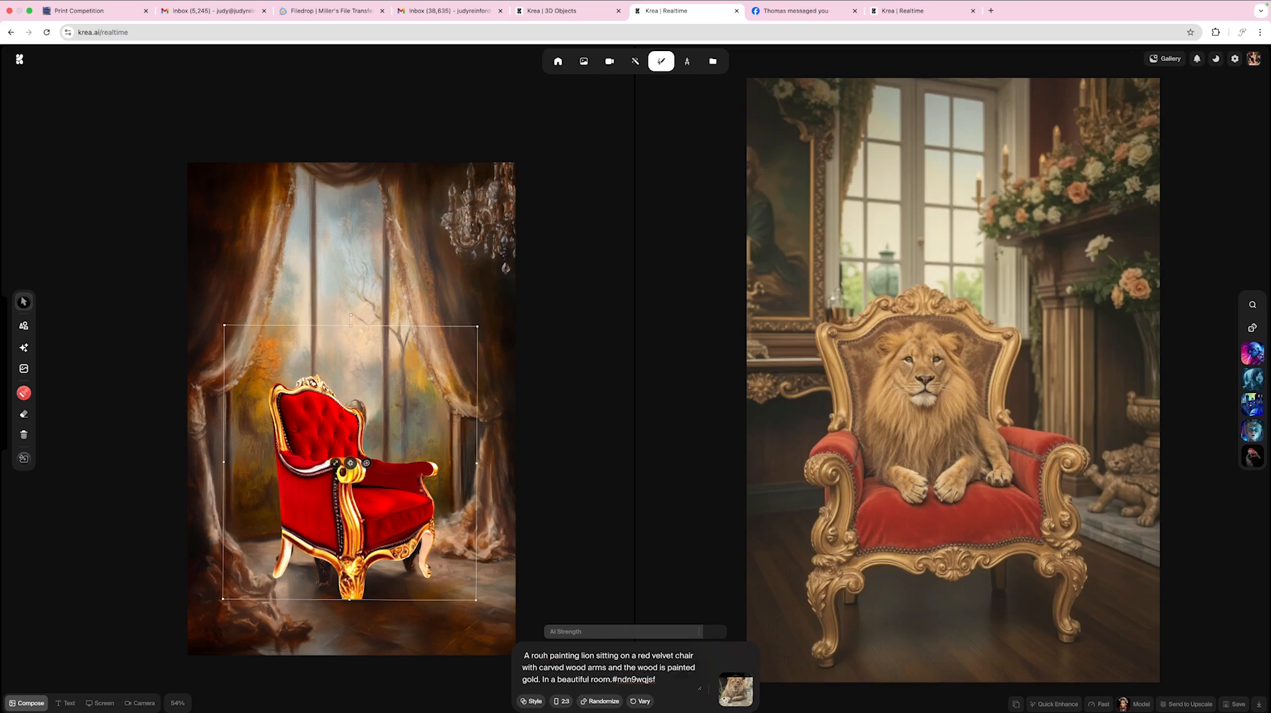
text(gh)
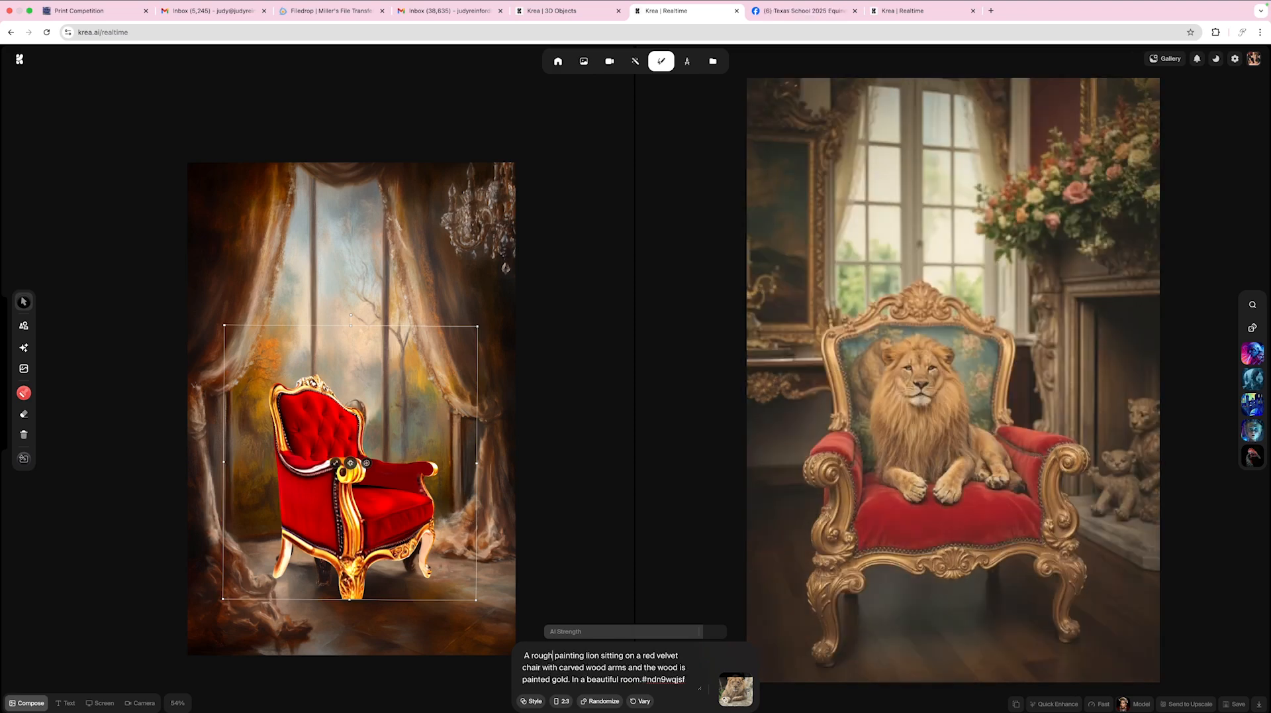
click(583, 656)
text(of a)
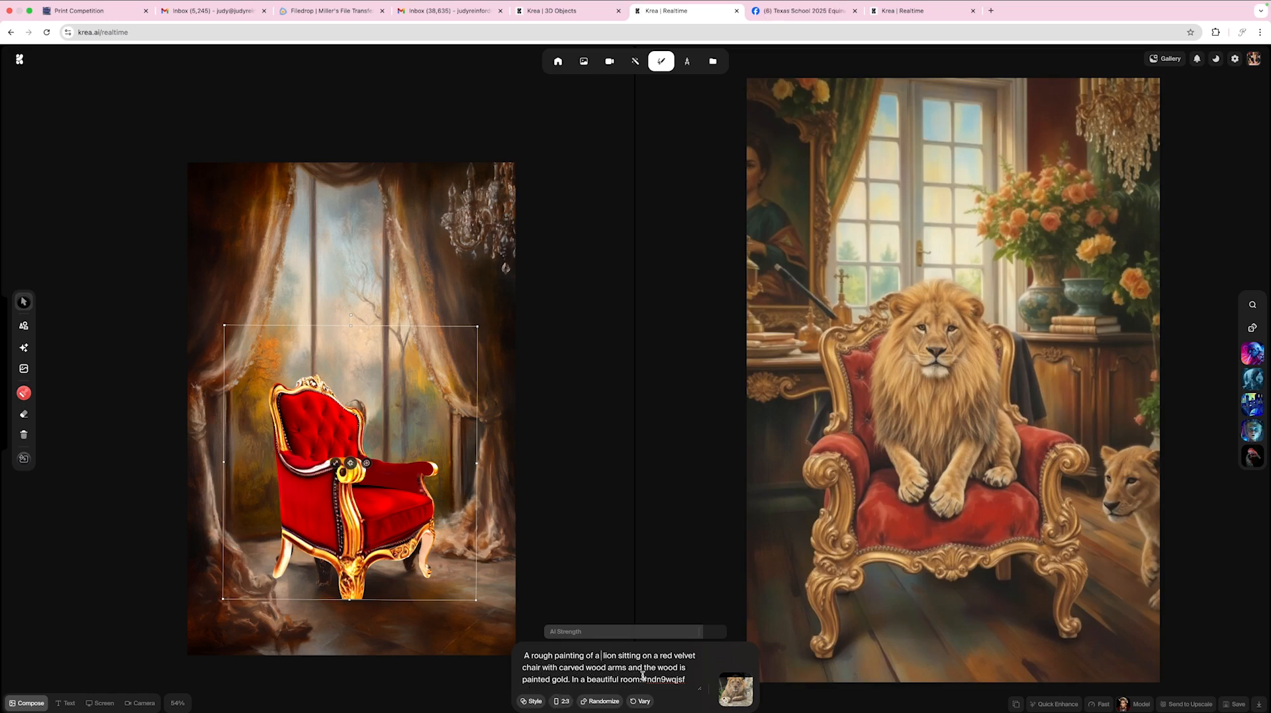
- Insert a sentence before "In a beautiful room" in the prompt stating that the image's style is an old masters painting
click(572, 679)
text(the style of th eimage)
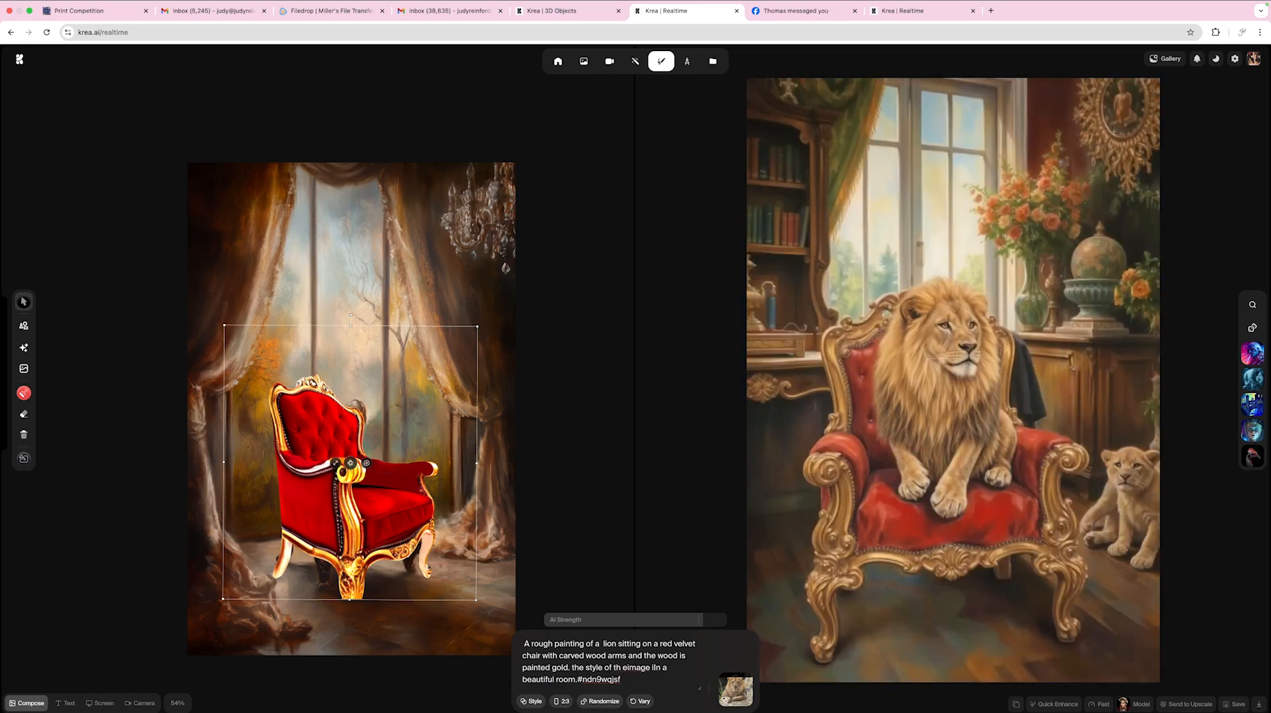
text( is an o)
text(ld masters p)
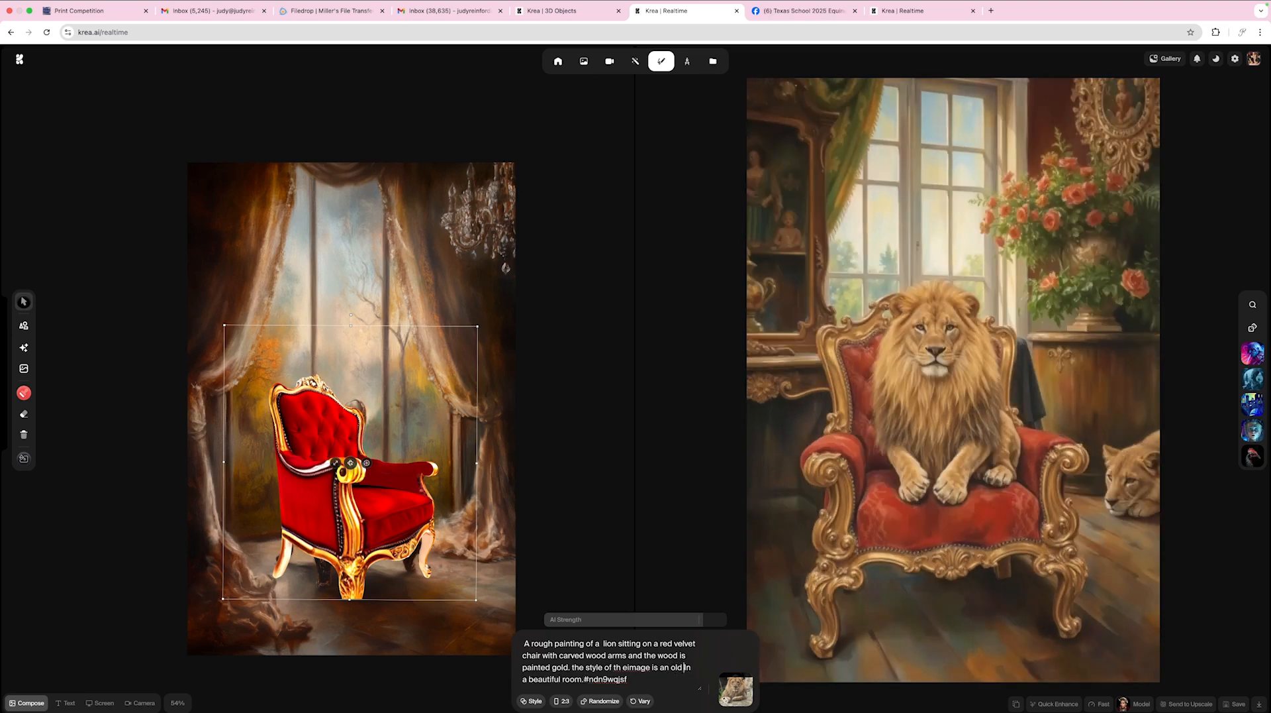
text(ainiting)
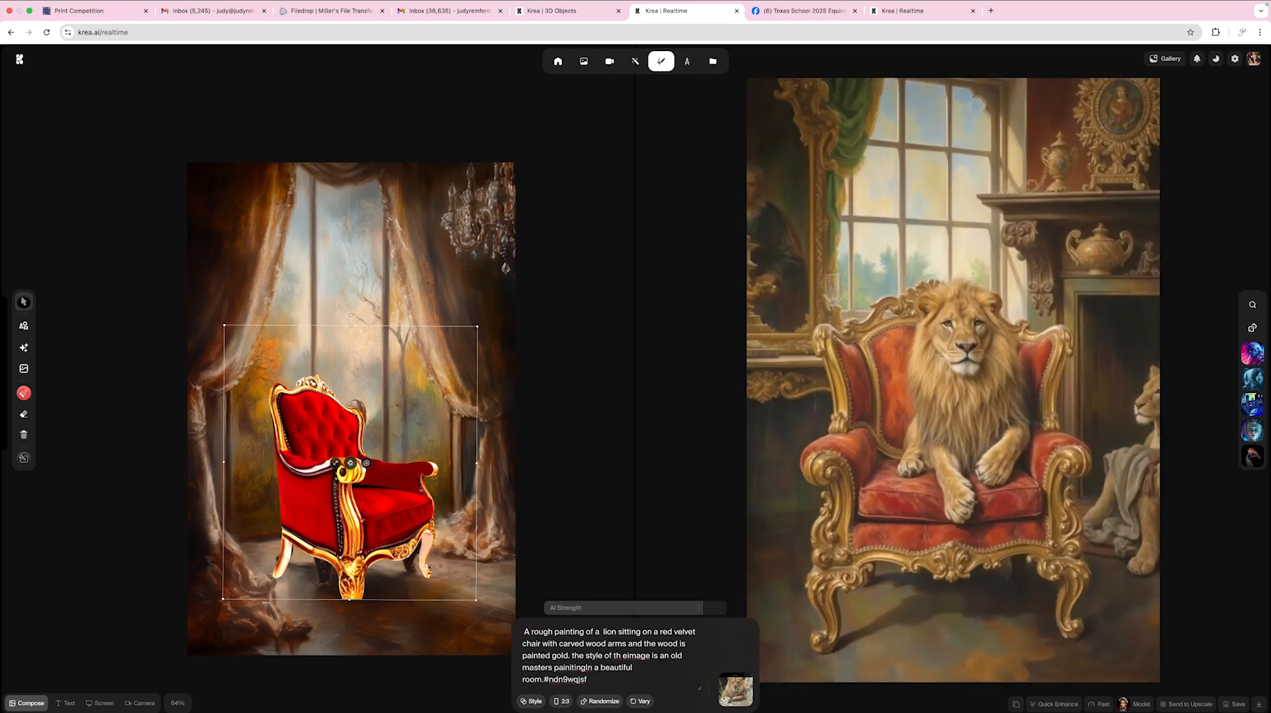
text(.)
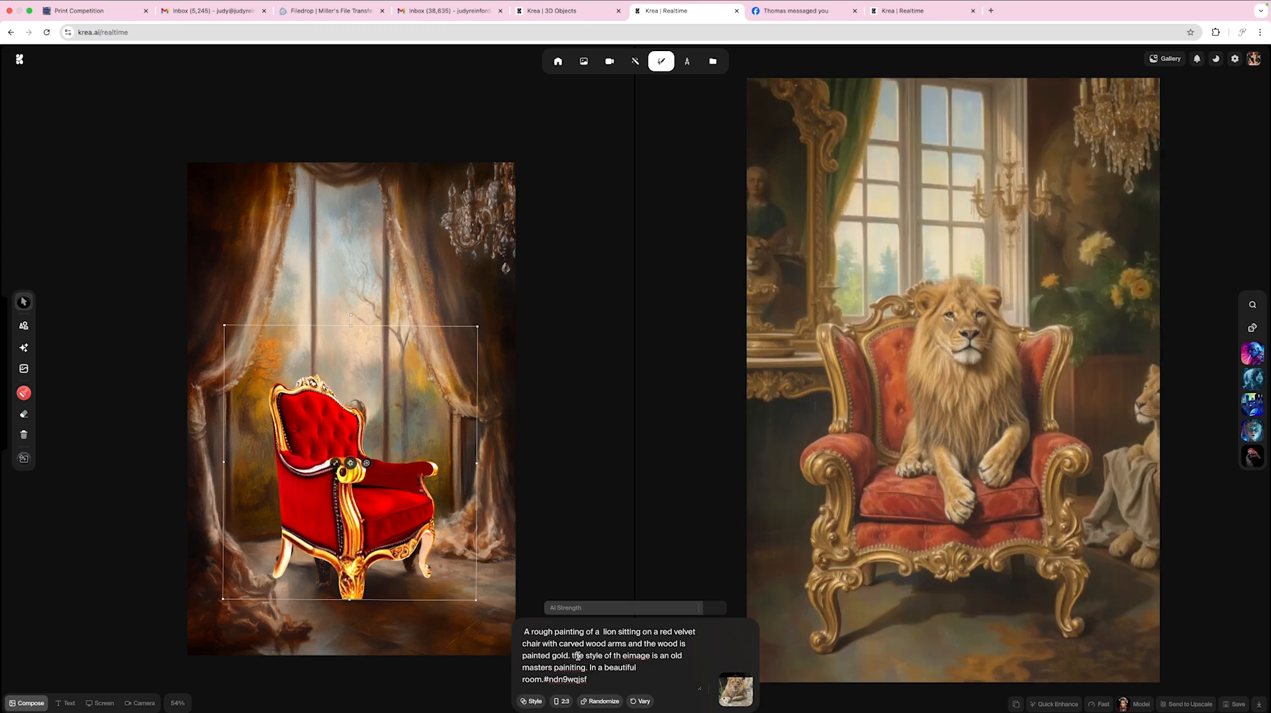
- Correct the misspelled "the image" and "painting" in the prompt and separate "room." from the style tag that follows it
click(628, 656)
click(622, 657)
key(BackSpace)
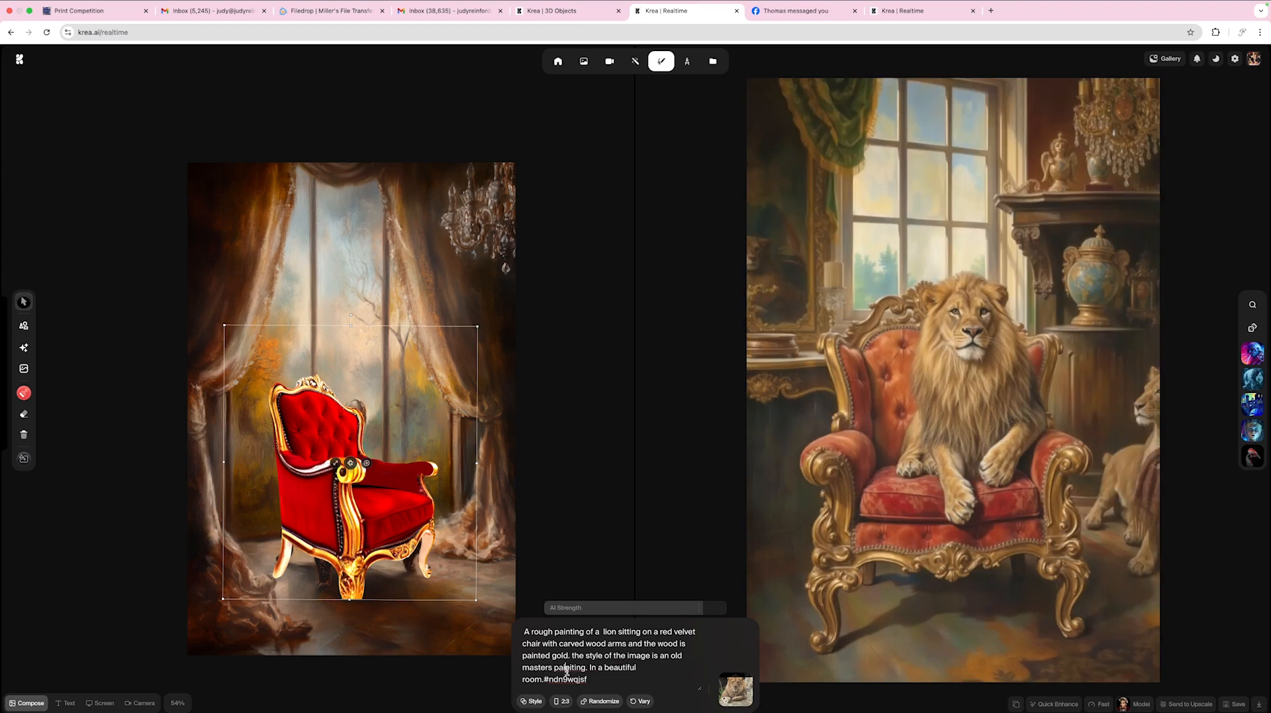
right_click(568, 667)
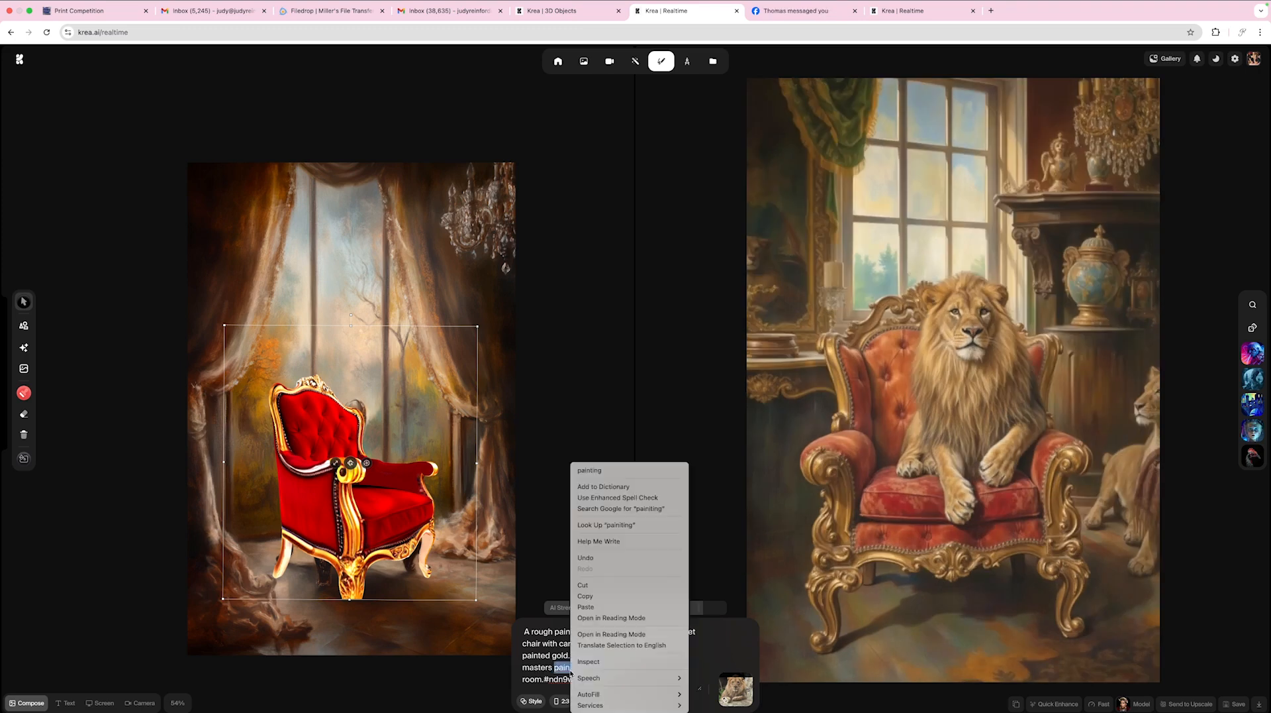
click(593, 470)
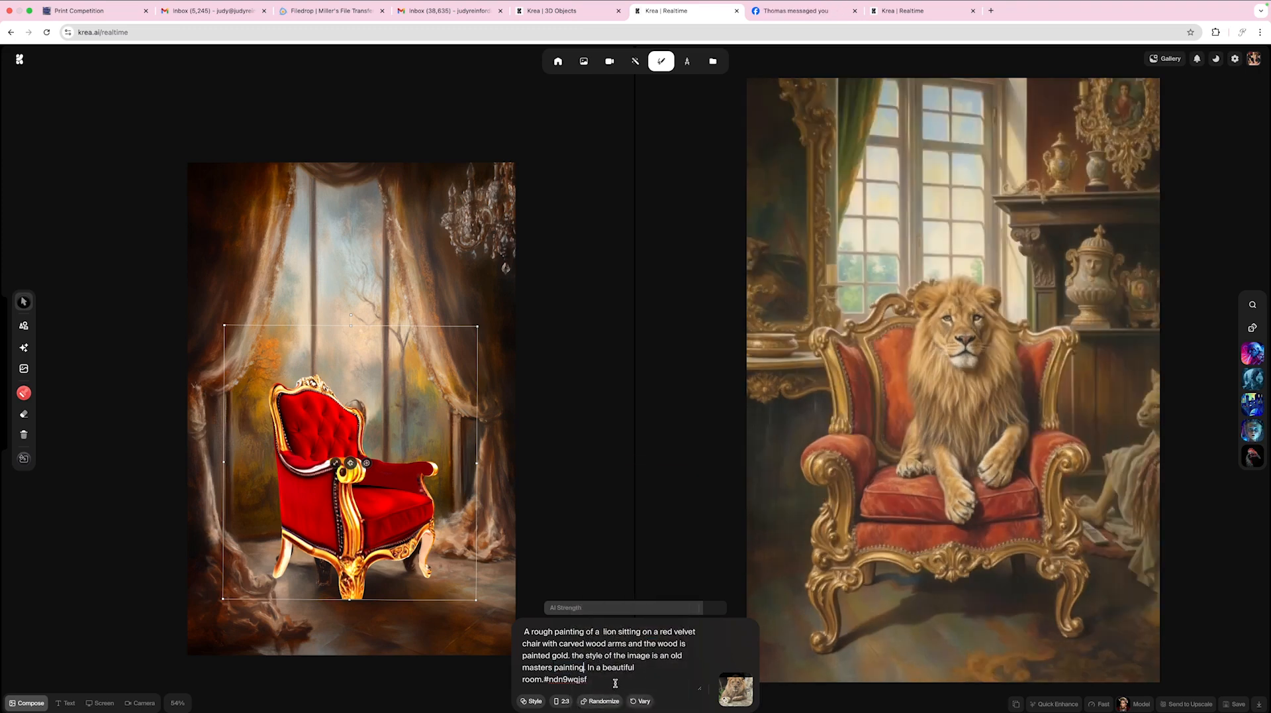
click(542, 680)
text(.)
key(Return)
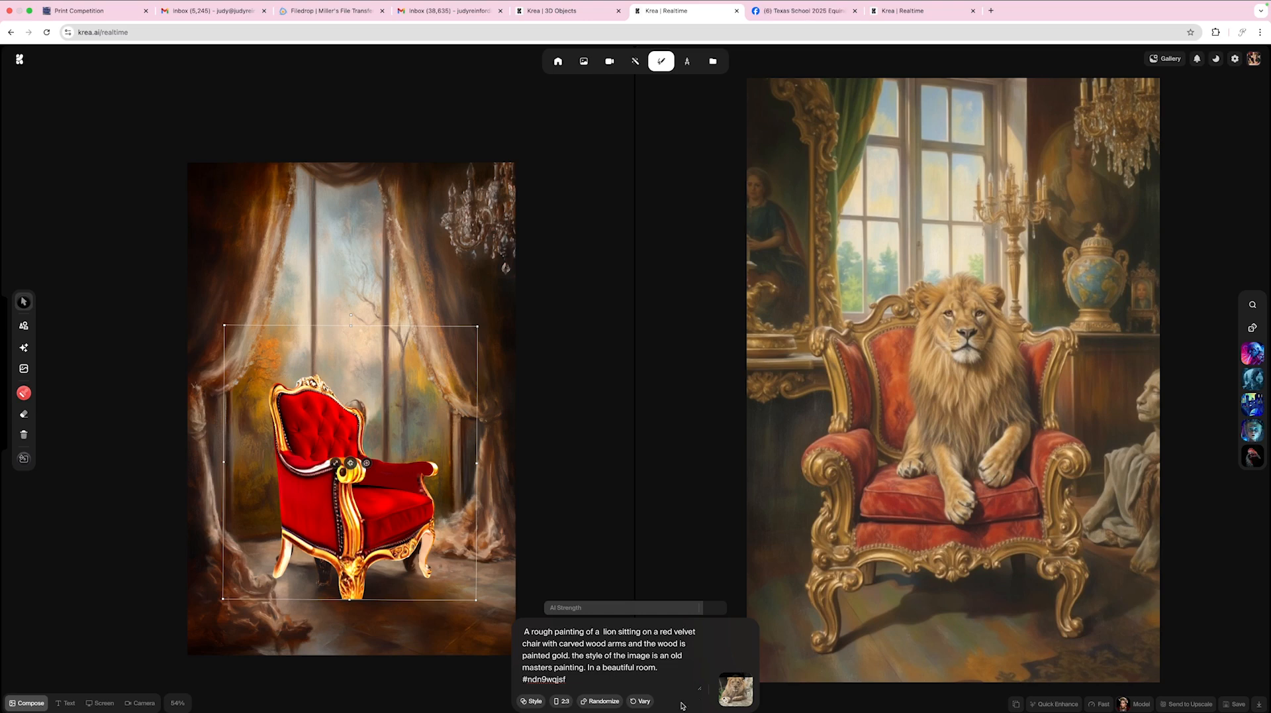
- Raise the AI strength close to its maximum and save the generated lion painting
mouse_move(738, 682)
click(706, 608)
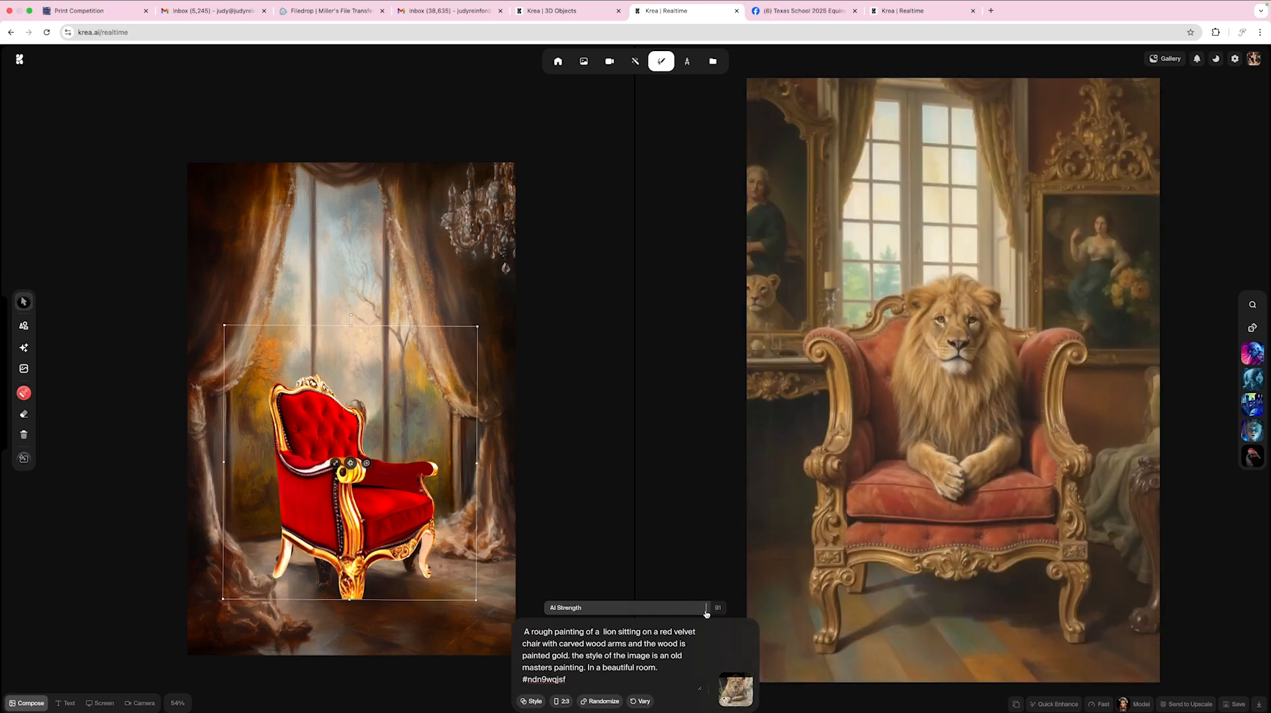
drag(707, 614, 717, 612)
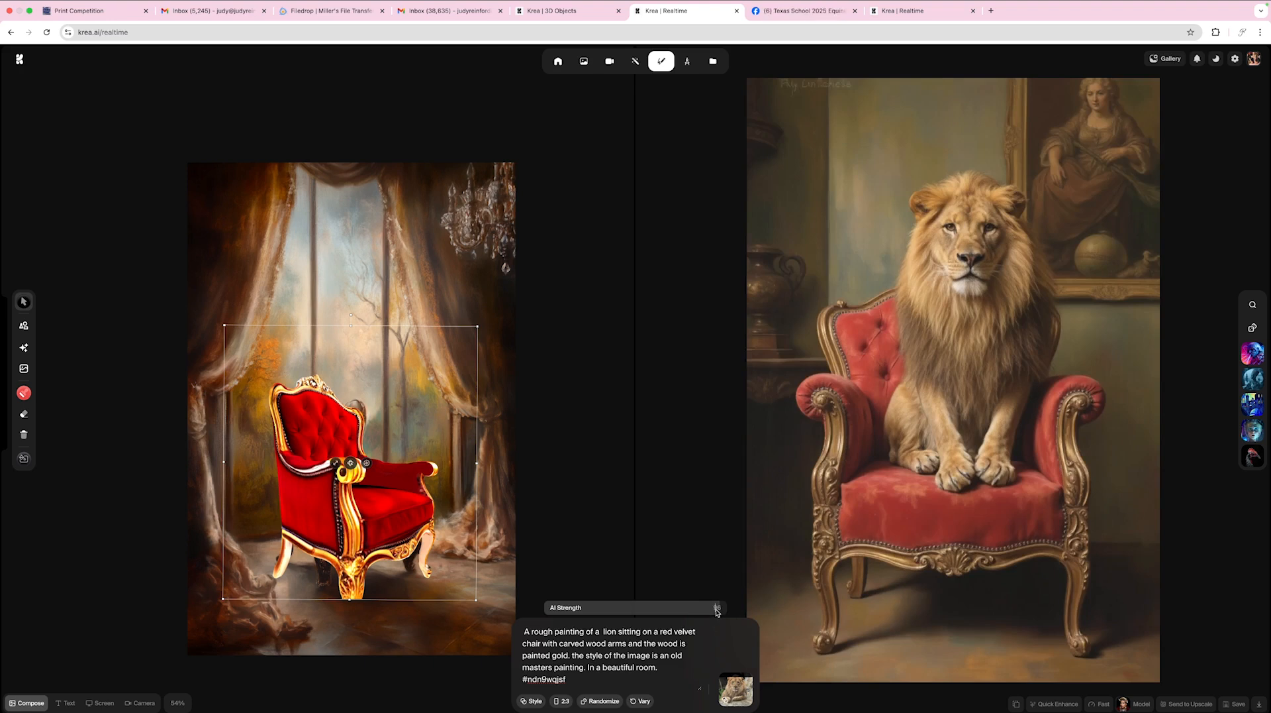
click(1236, 704)
- Add the sentence "The lighting is coming from the left and is very strong." after "In a beautiful room." in the prompt
text(The lighting)
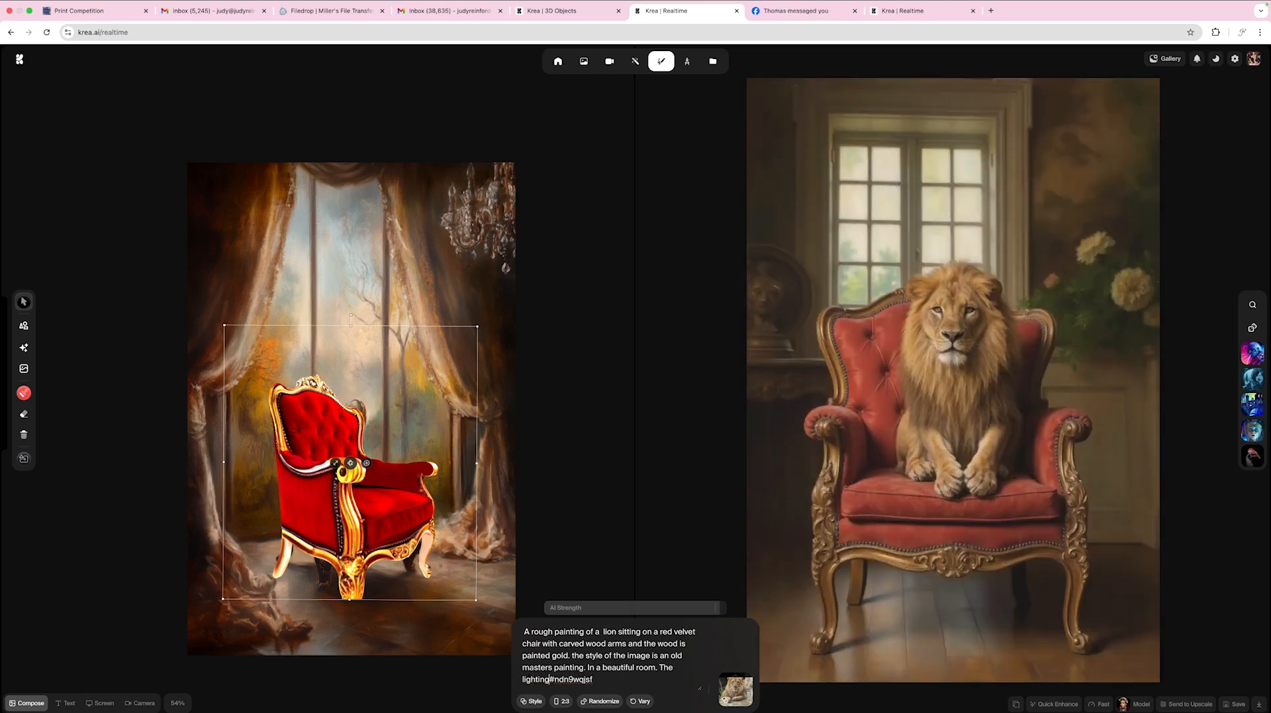
text( is )
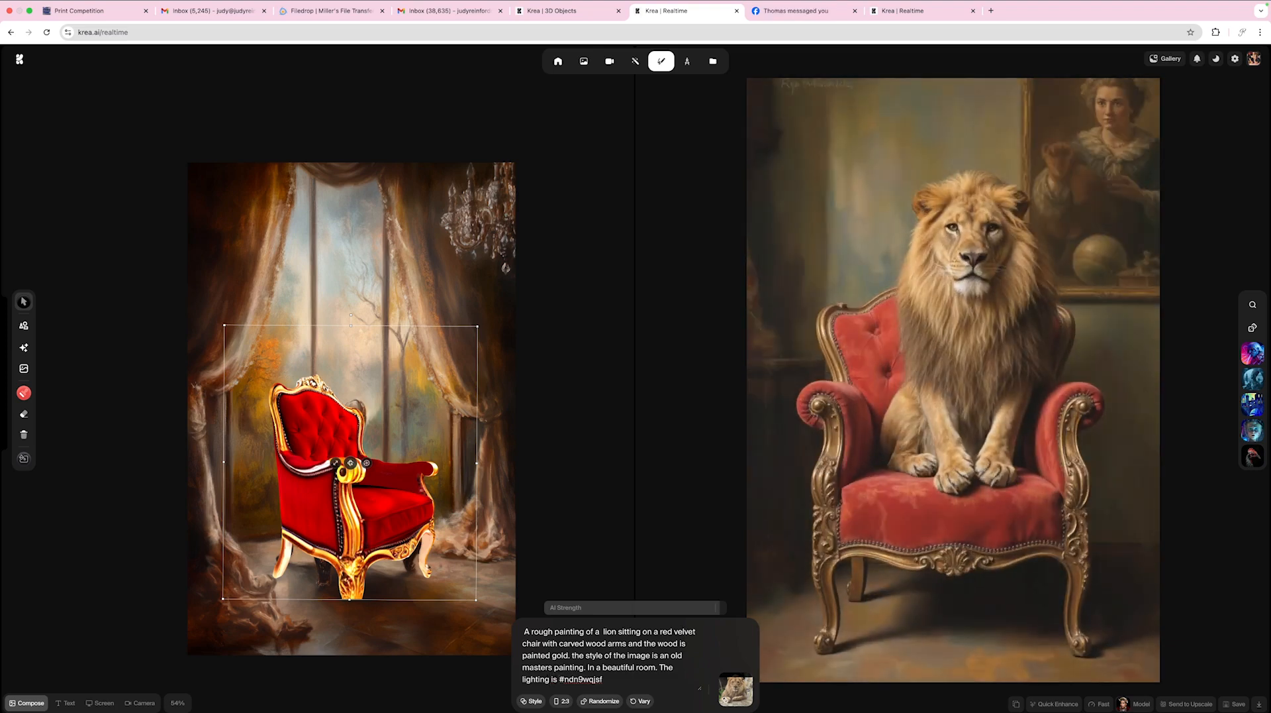
text(coming from the left)
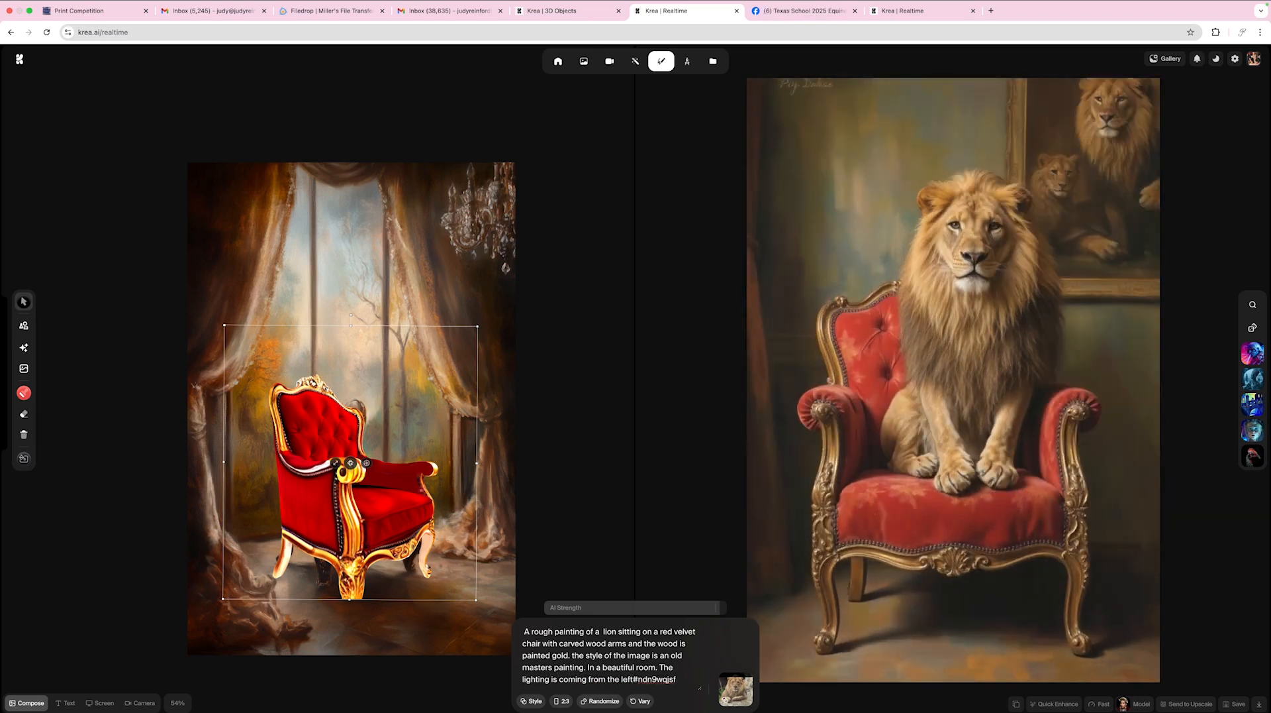
text( and )
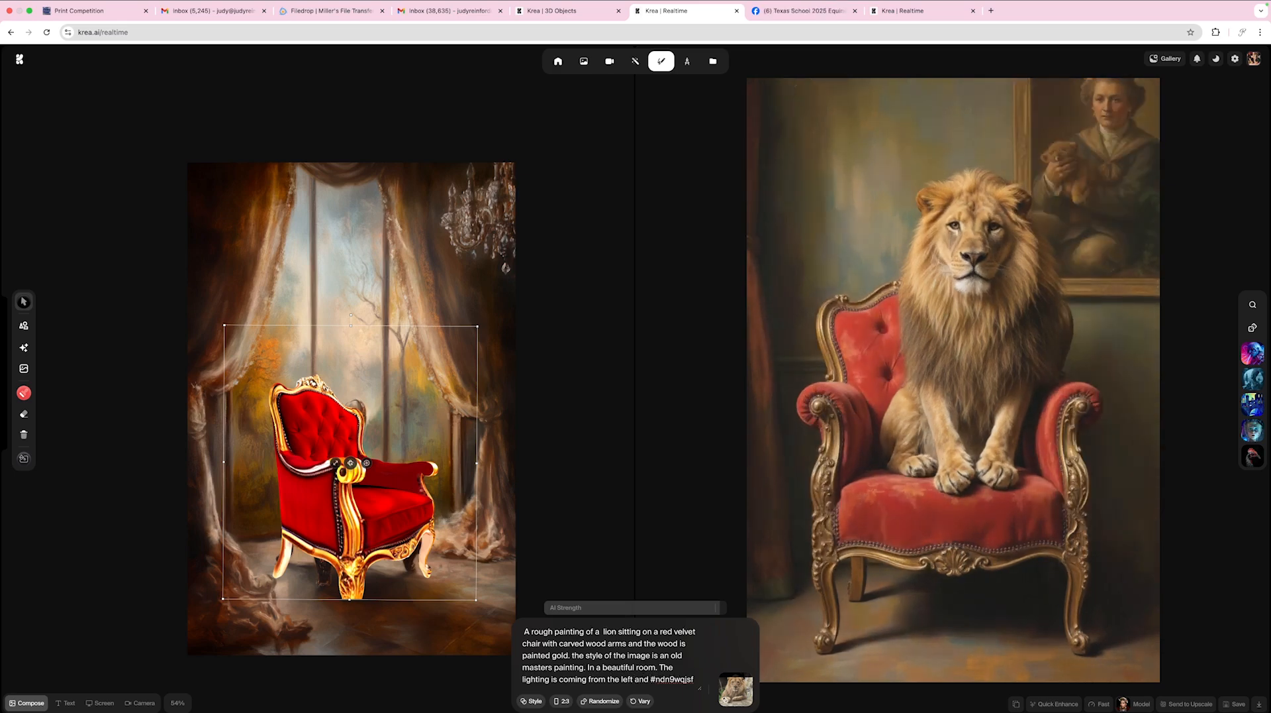
text(is very)
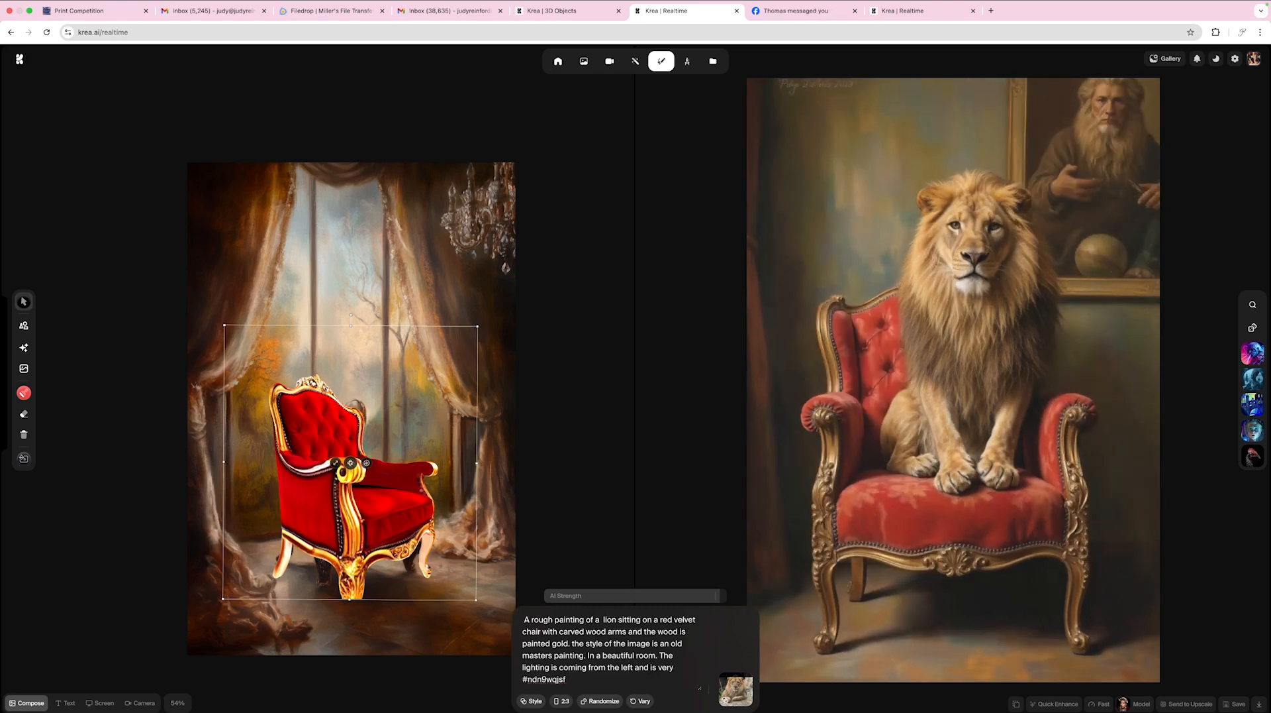
text( strong)
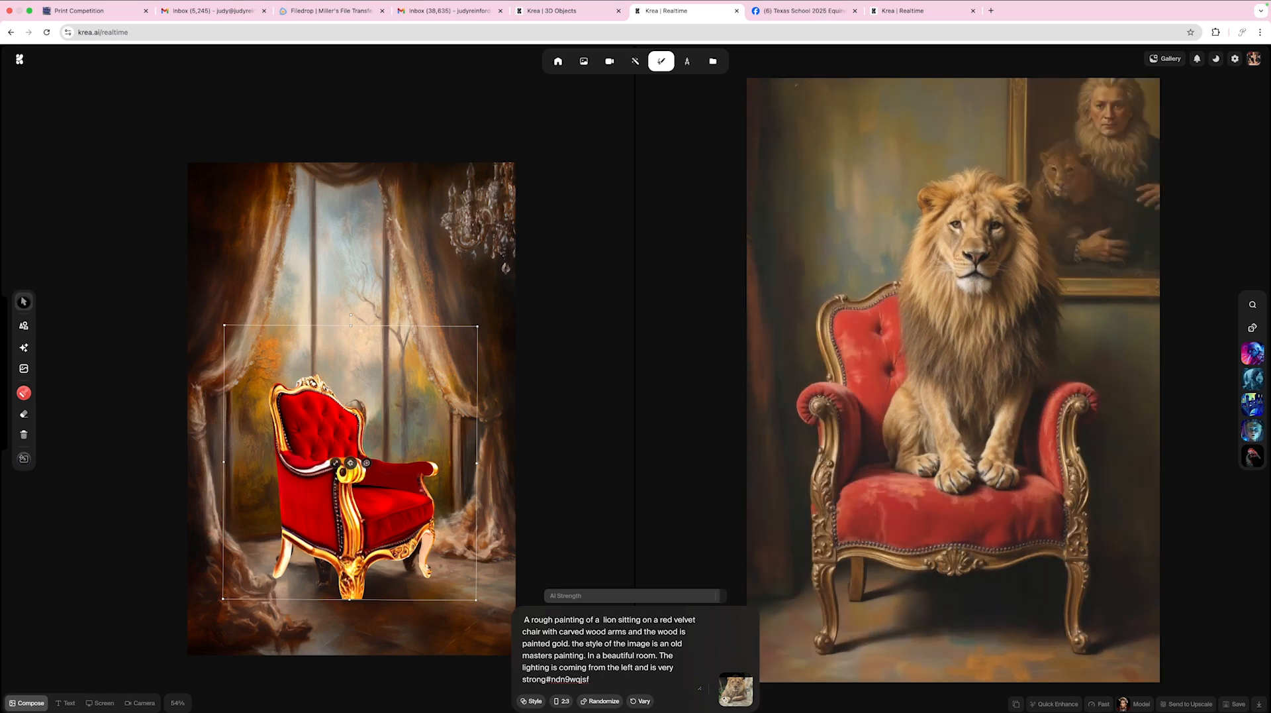
text(.)
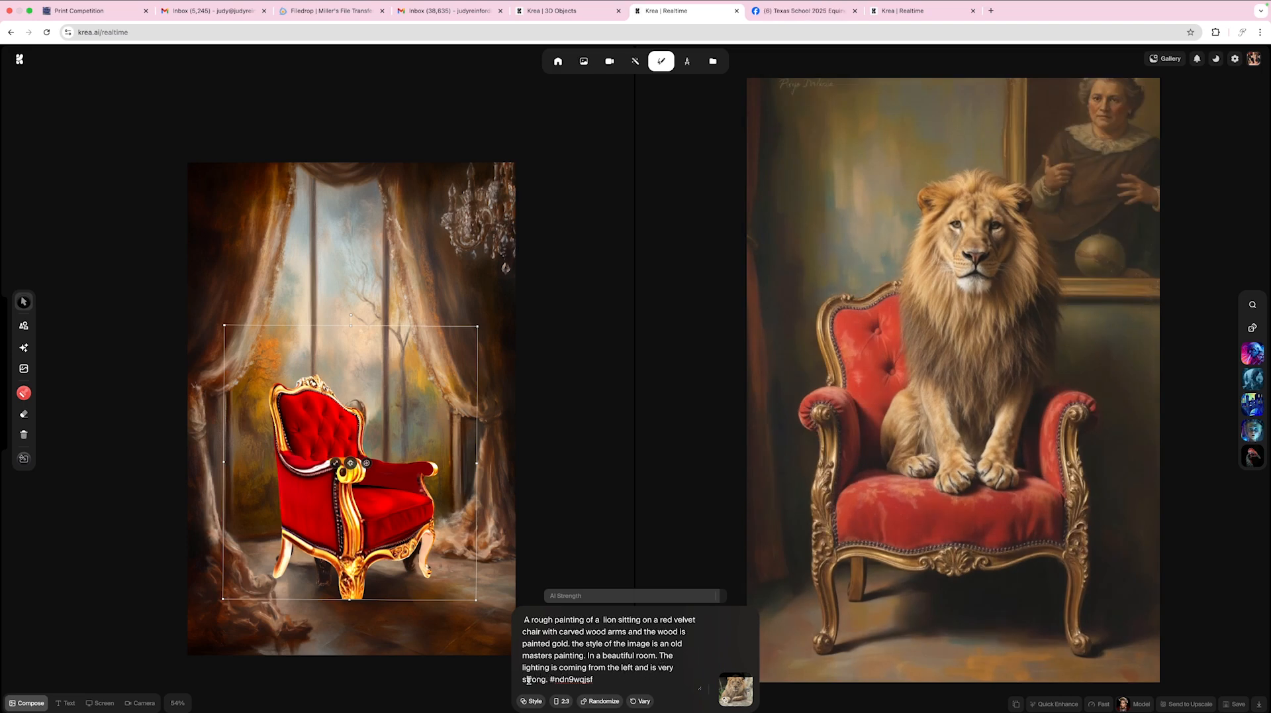
- Replace "strong" with "directional" in the prompt's lighting sentence and save the generated image
drag(521, 680, 543, 682)
text(directional)
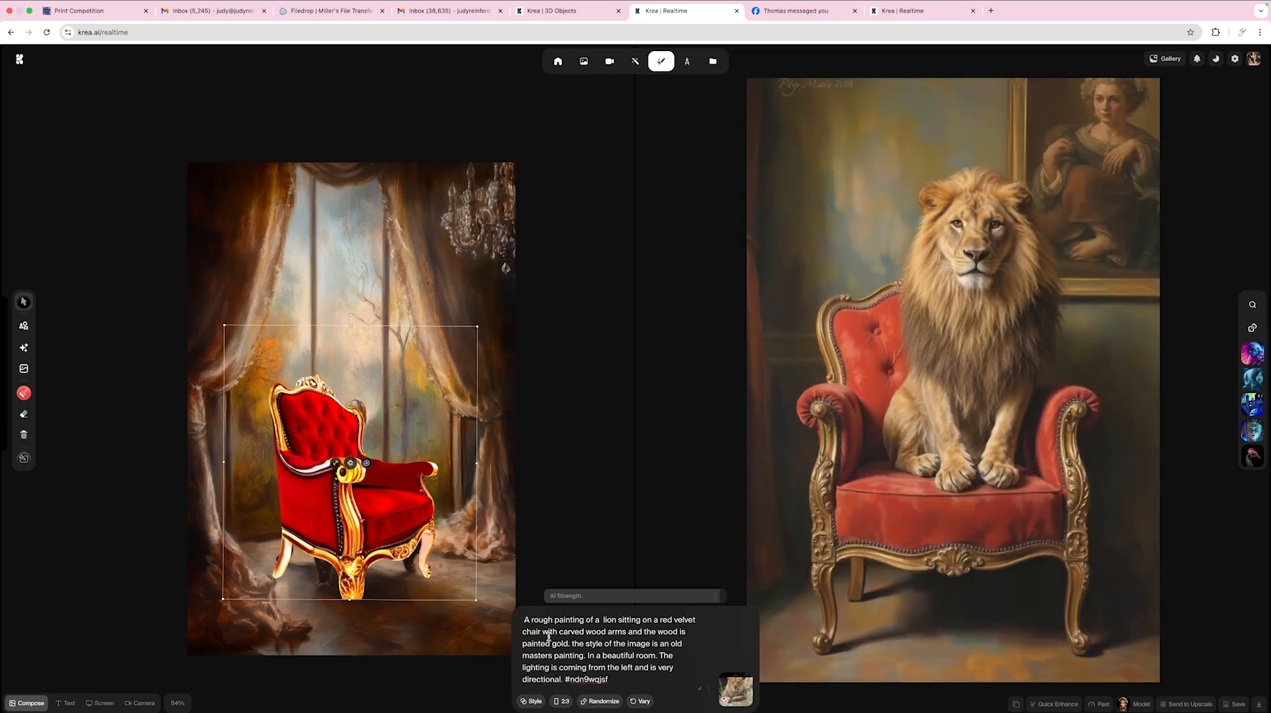
click(1231, 704)
- Fine-tune the AI strength to a slightly lower value so the window scene returns behind the lion
drag(717, 601, 721, 602)
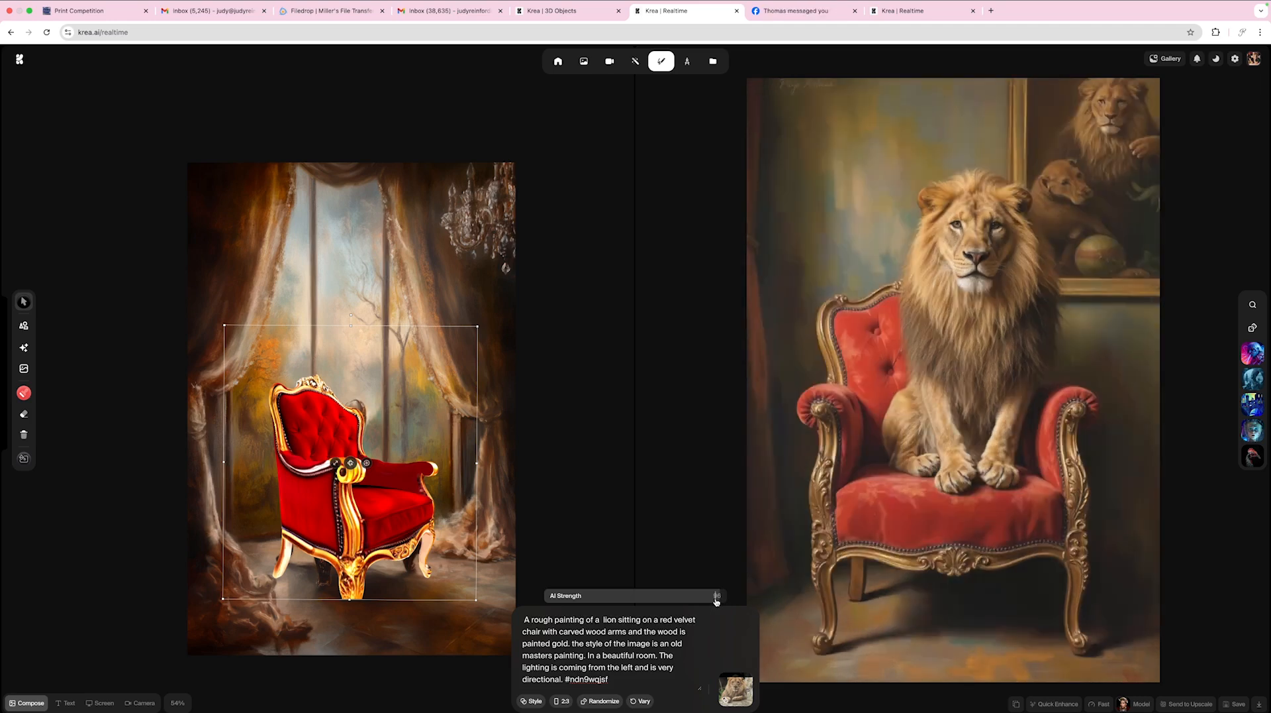
drag(716, 600, 715, 600)
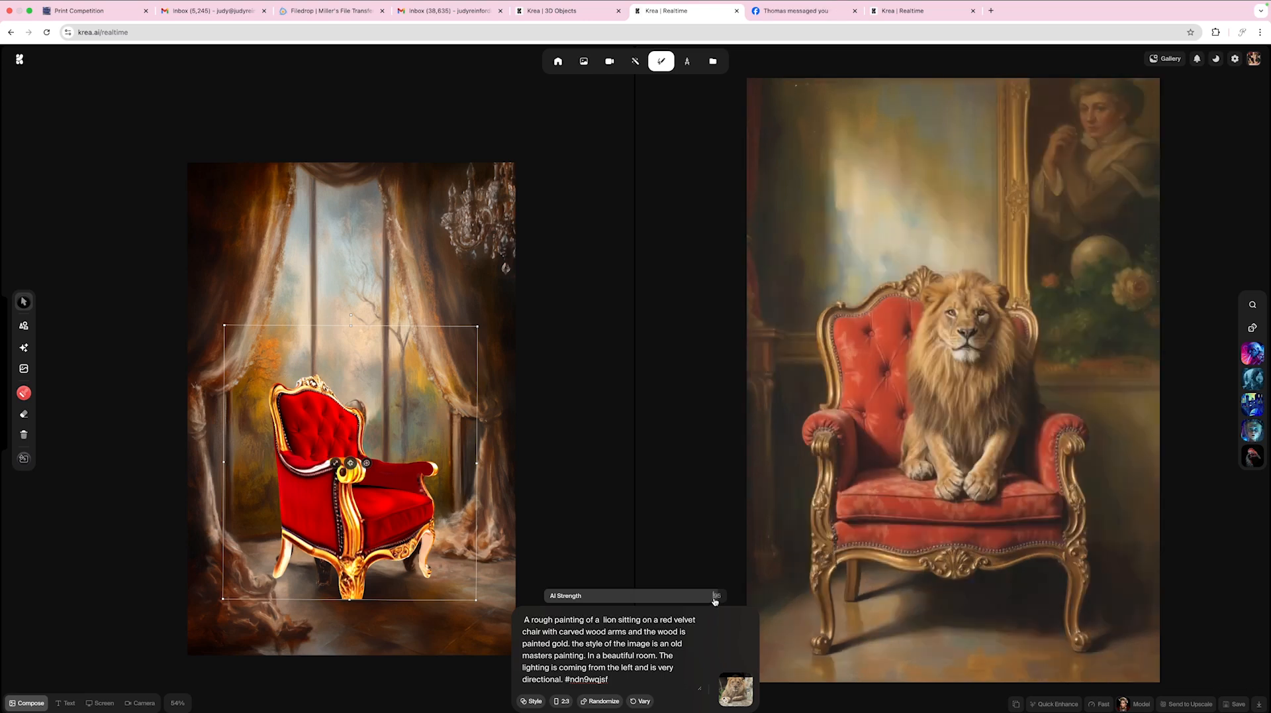
drag(716, 600, 713, 600)
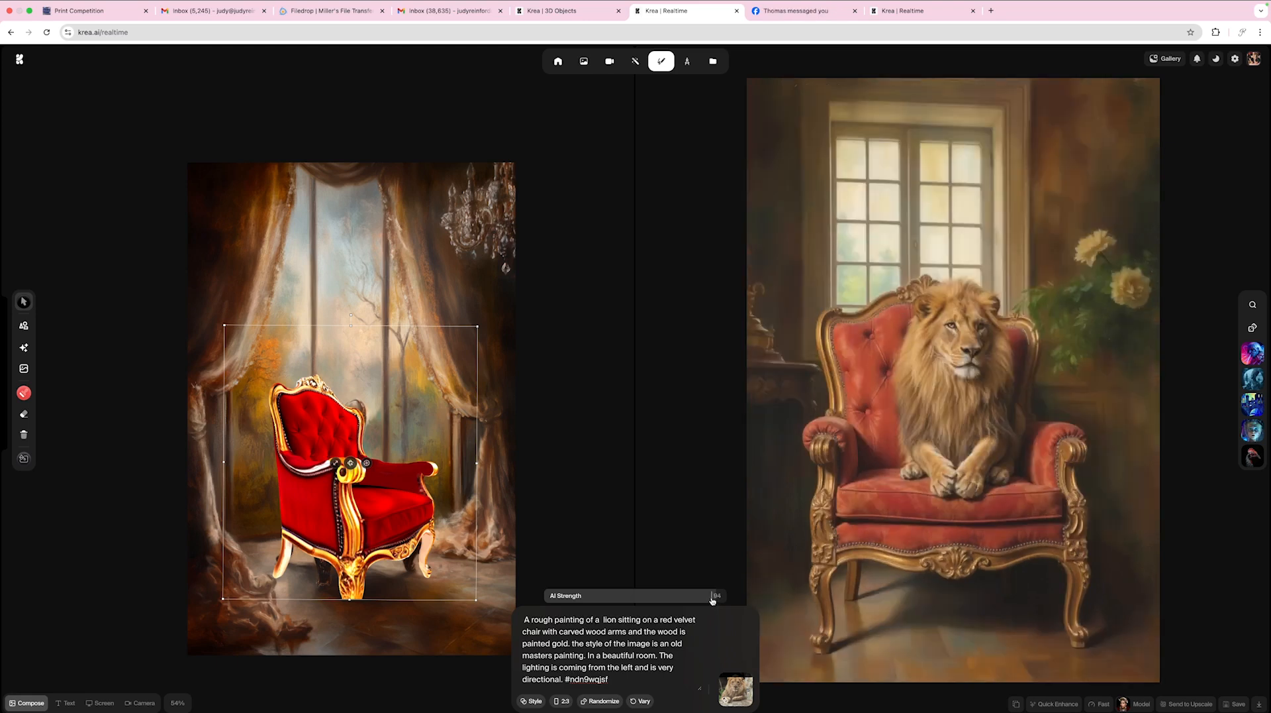
drag(712, 600, 711, 600)
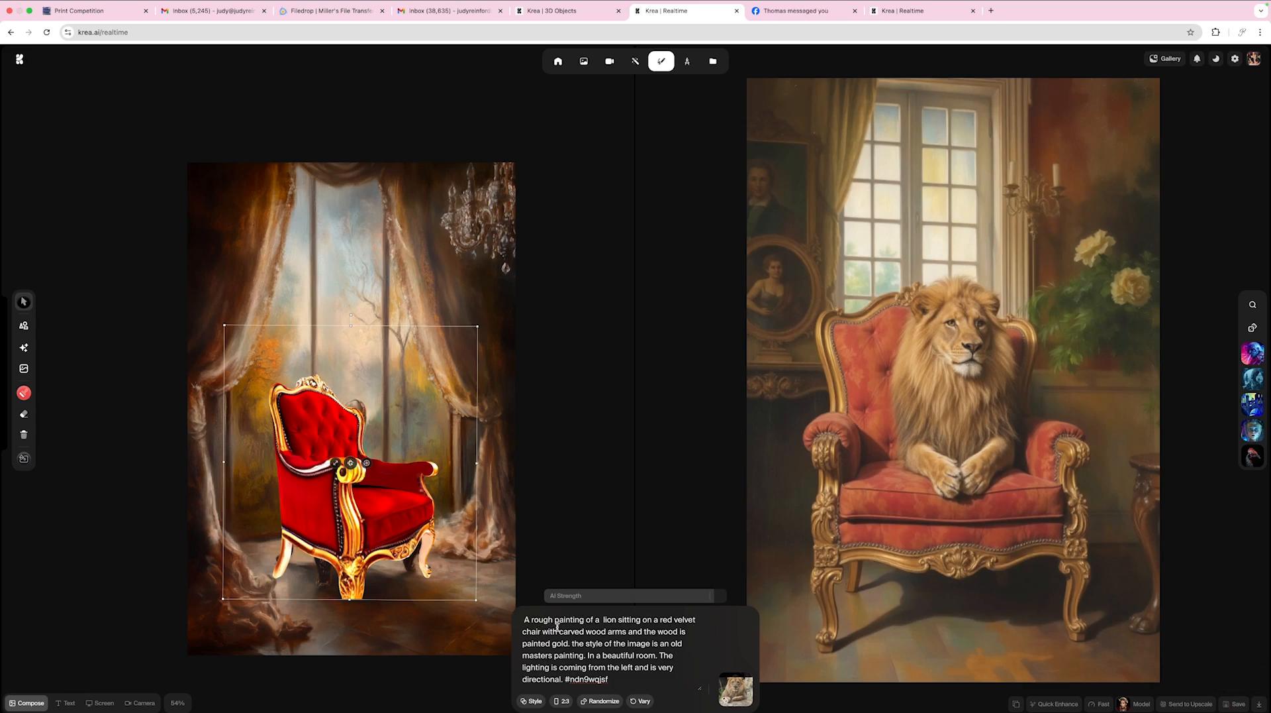
- Remove the extra space before "lion" in the prompt and capitalize "The" at the start of the style sentence
click(601, 621)
key(BackSpace)
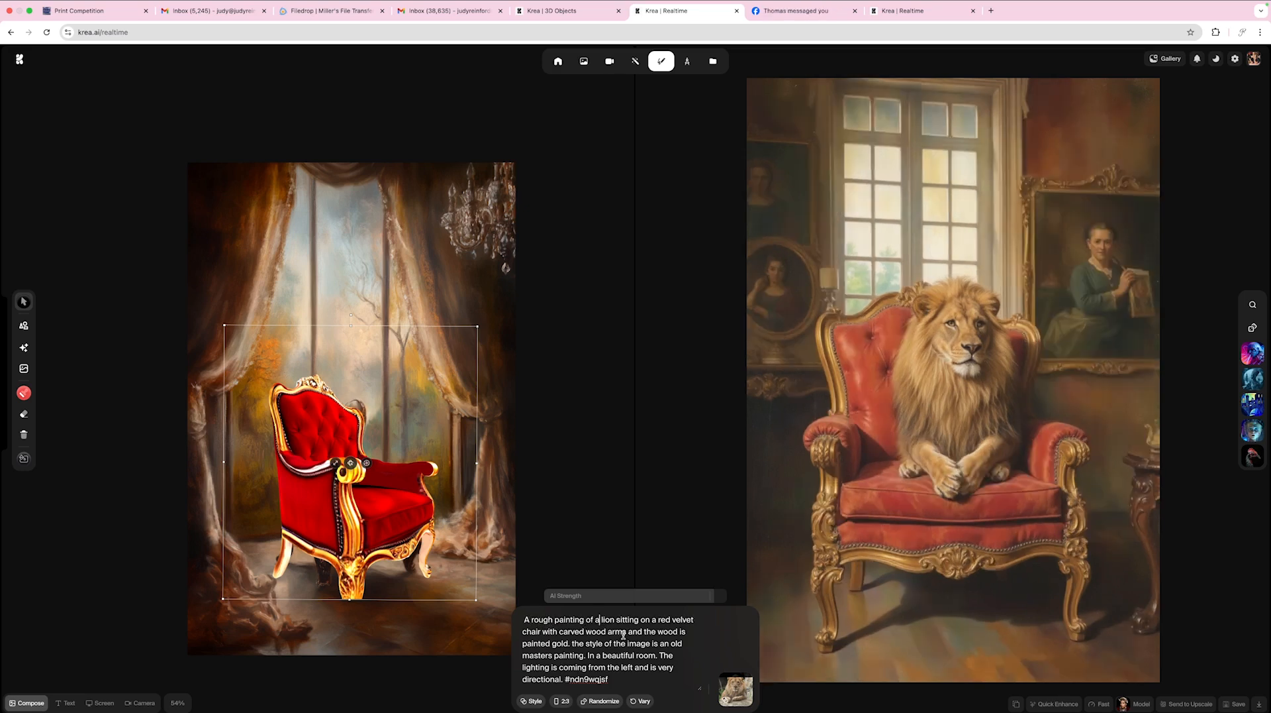
click(533, 634)
key(BackSpace)
text(T)
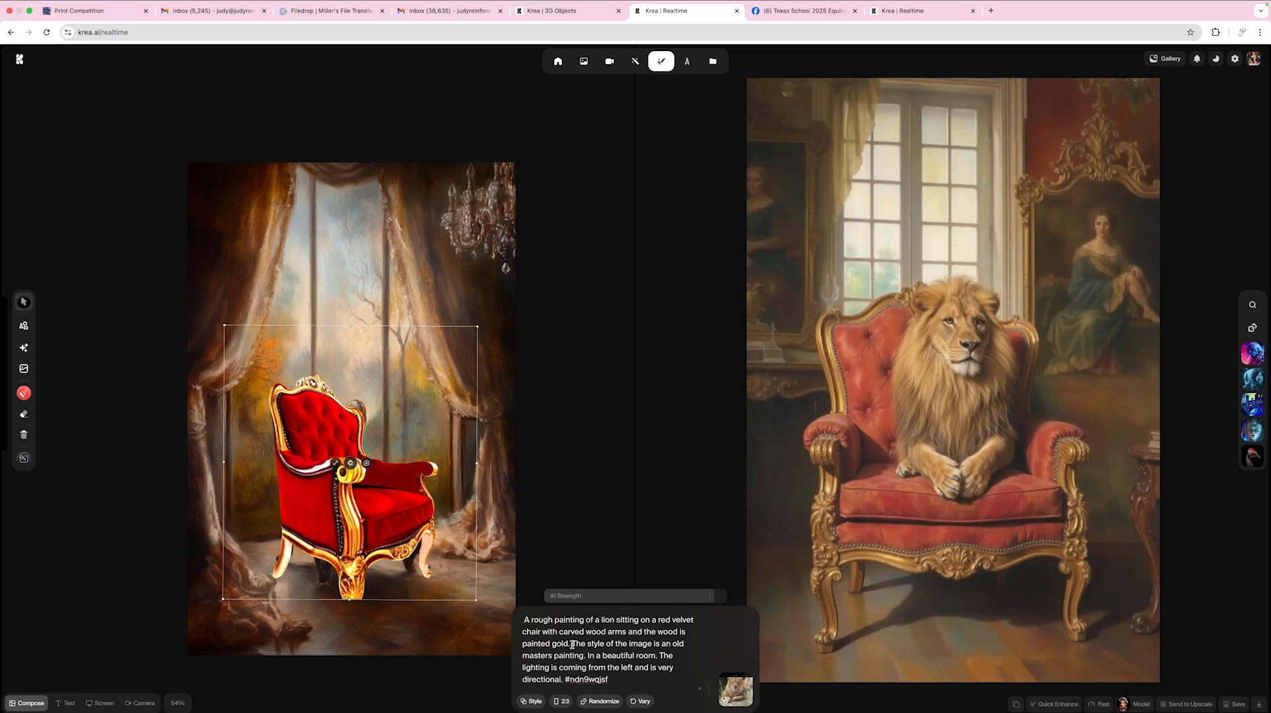
- Insert "The chair is by a large window with elaborate drapes" after "painted gold." in the prompt
text(The chair is by)
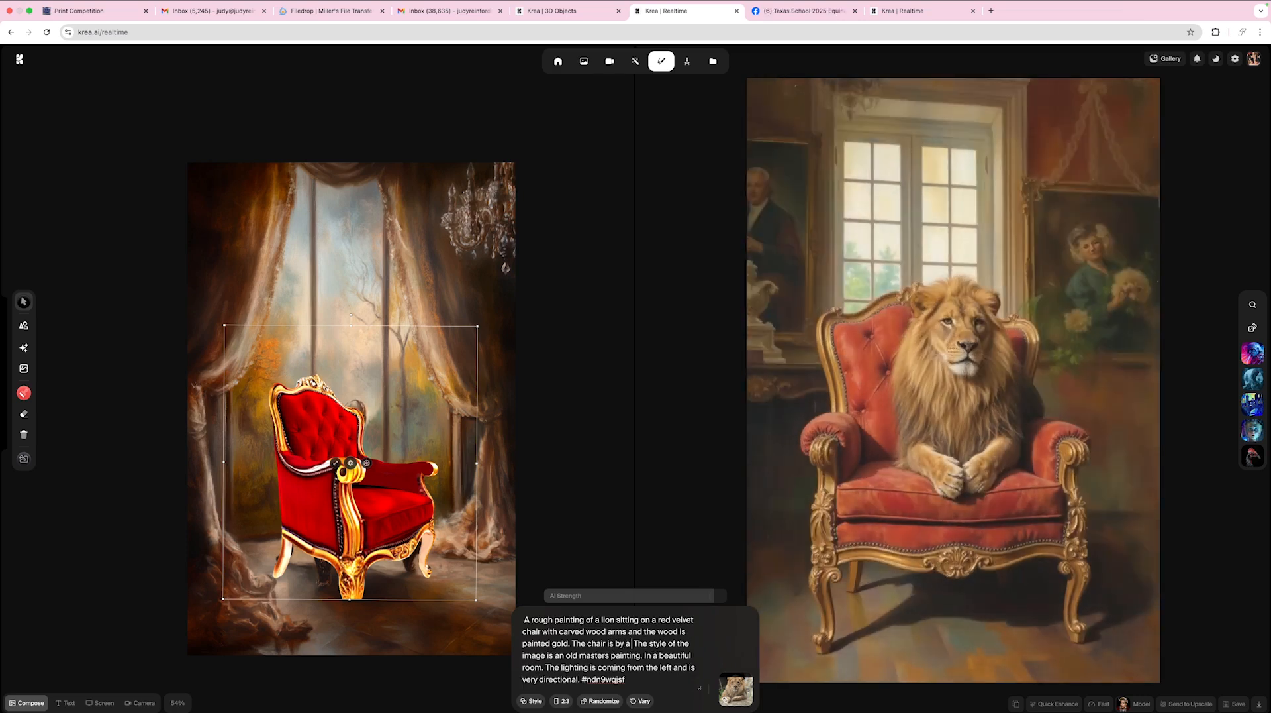
text( a large window)
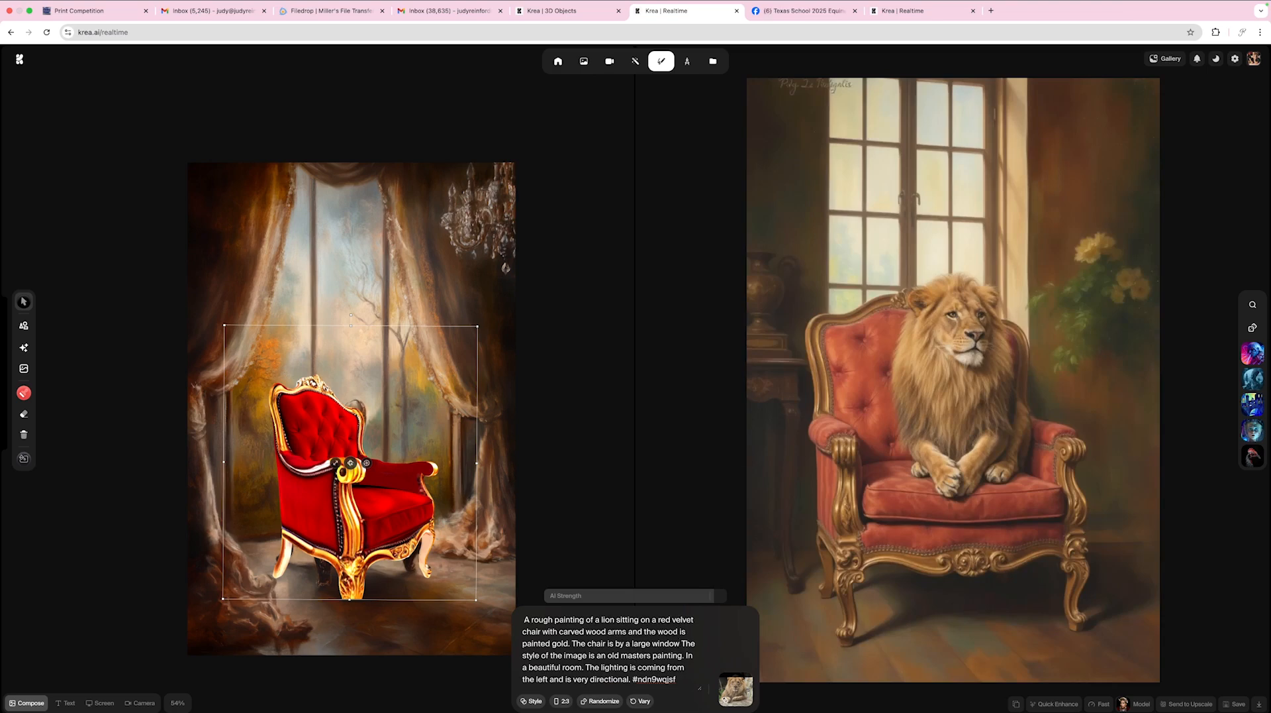
text( with )
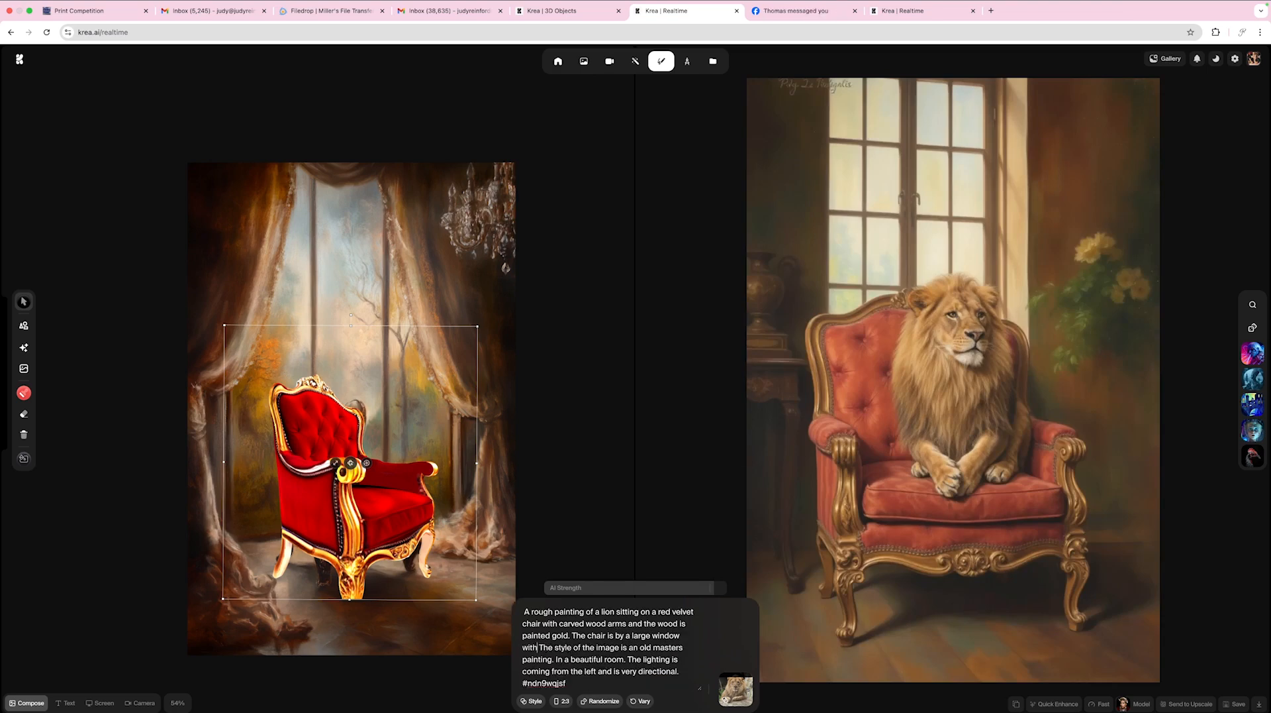
text(elabora)
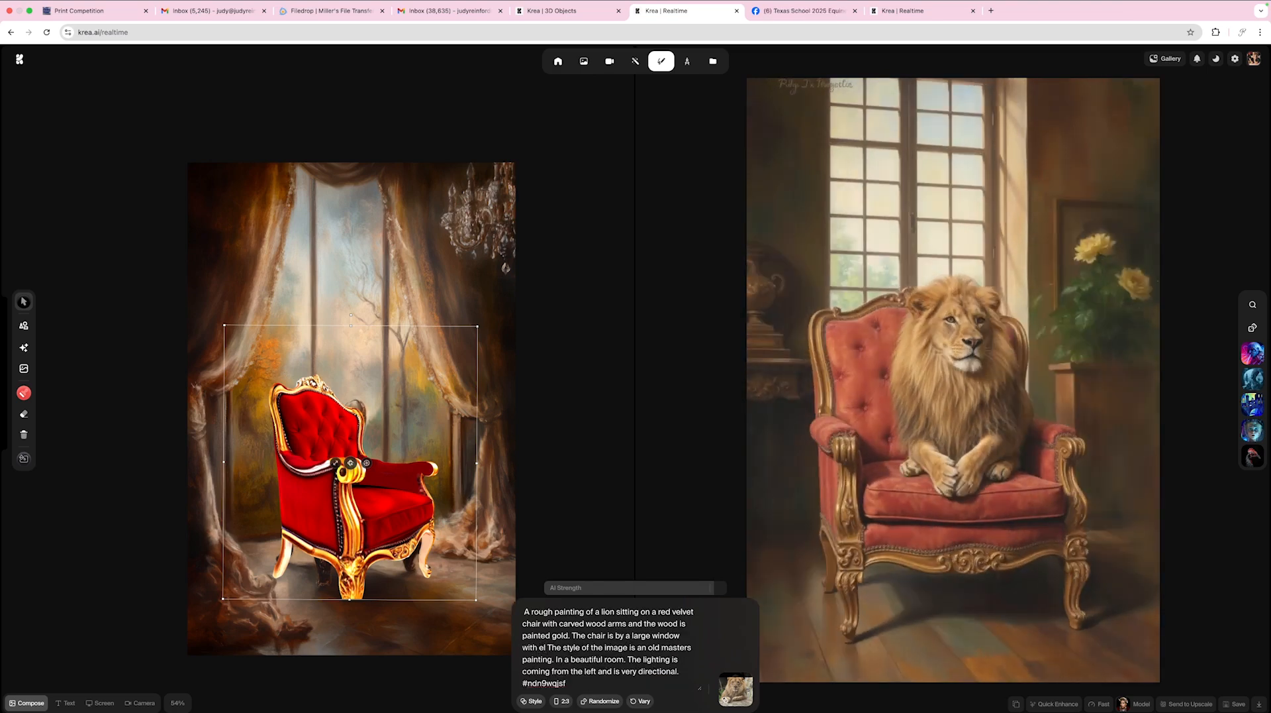
text(te)
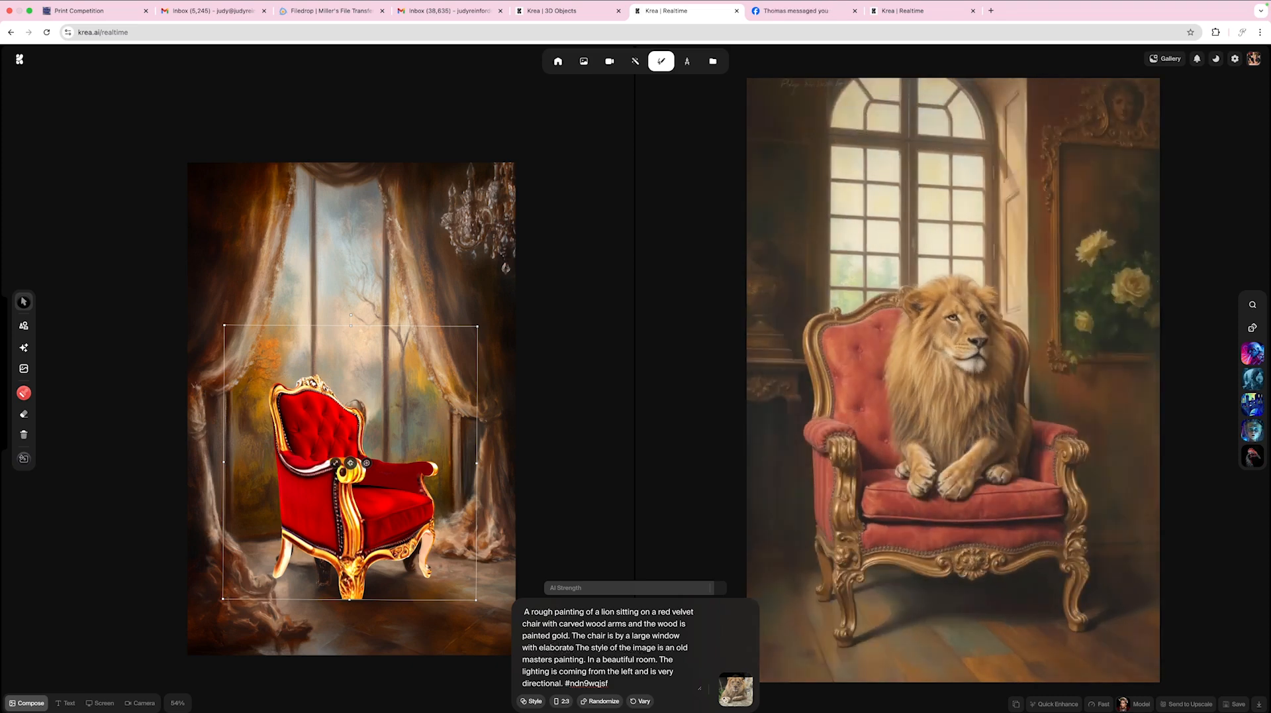
text( draps)
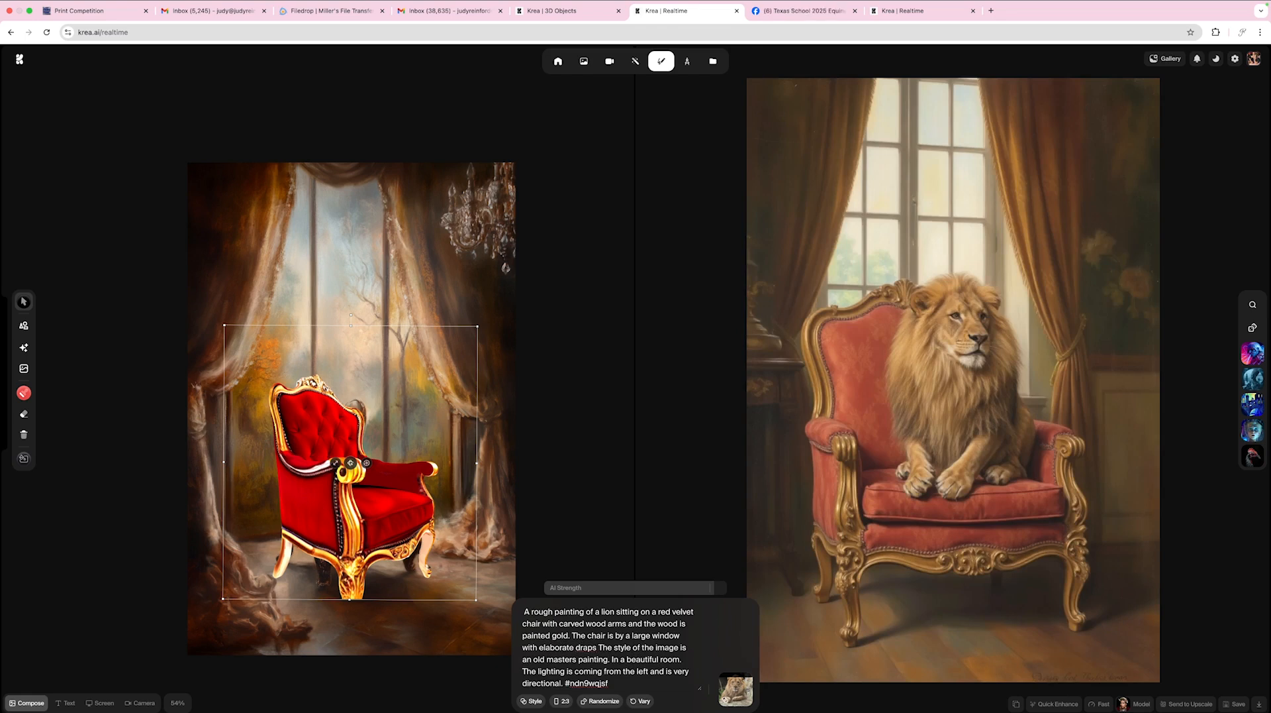
click(591, 648)
text(e)
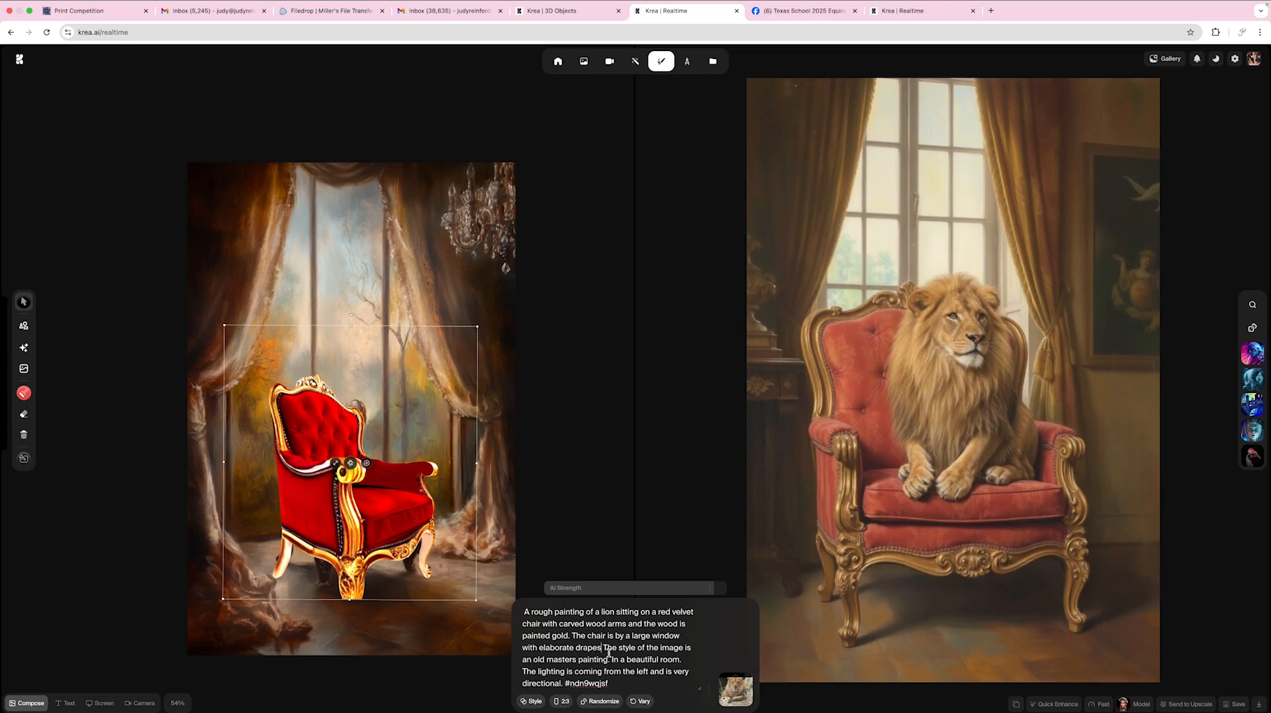
- Extend the window sentence with "and a chandelier", correcting the spelling of "chandelier"
text(and )
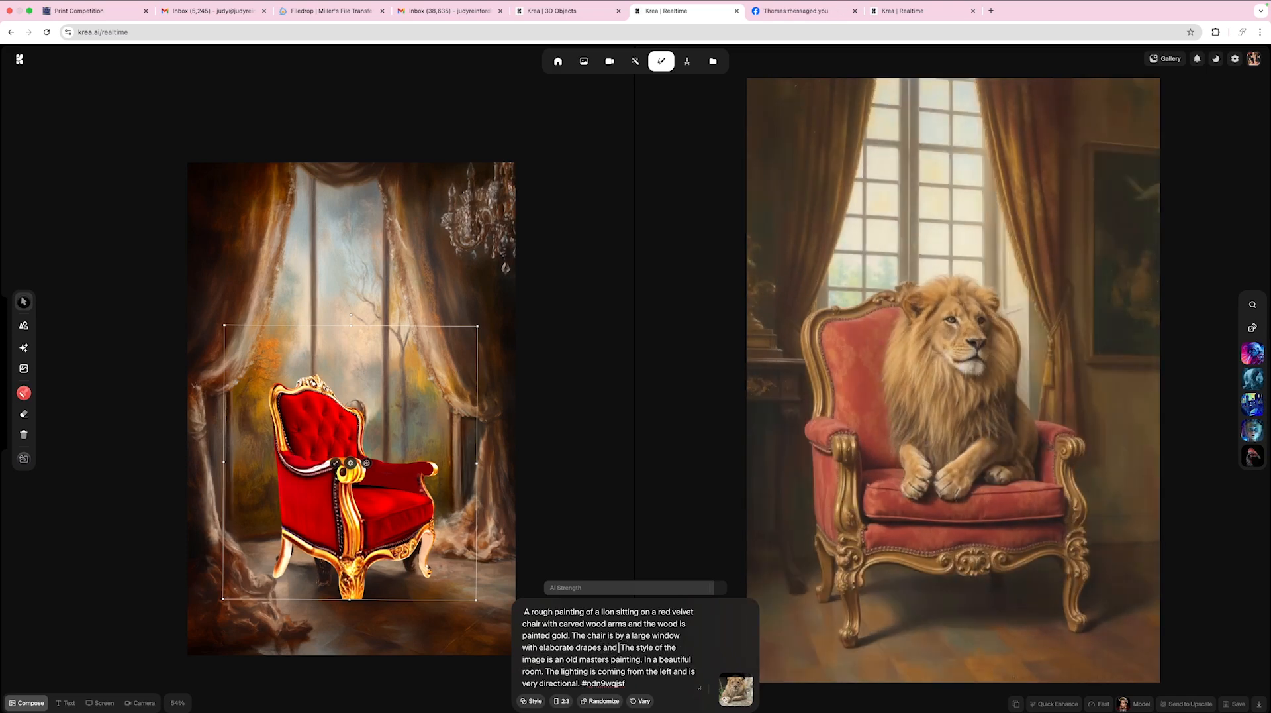
text(a chan)
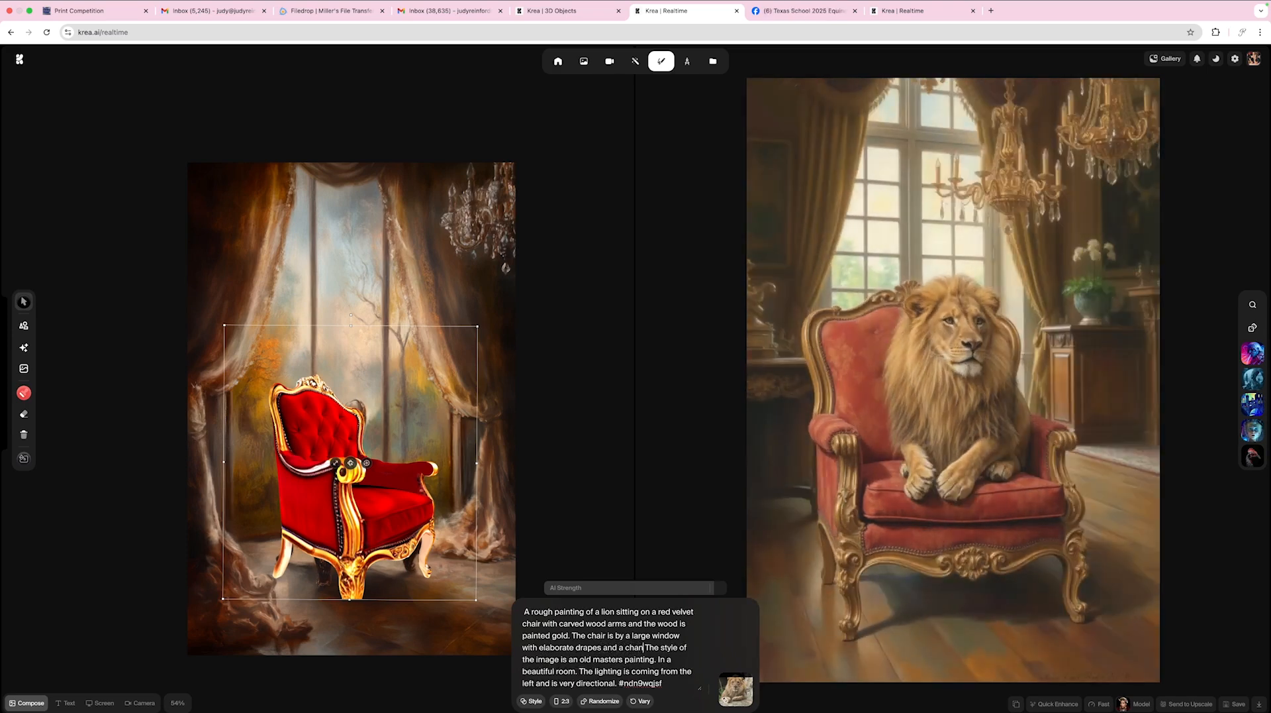
text(di)
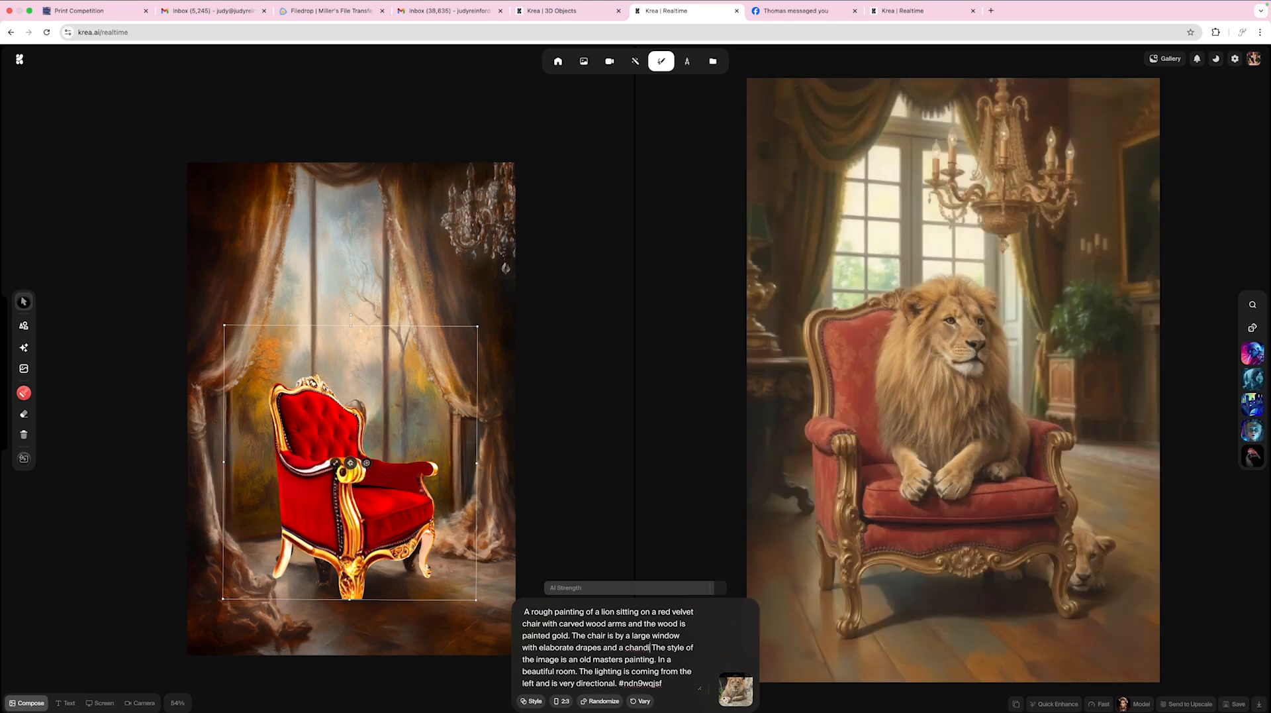
text(ele)
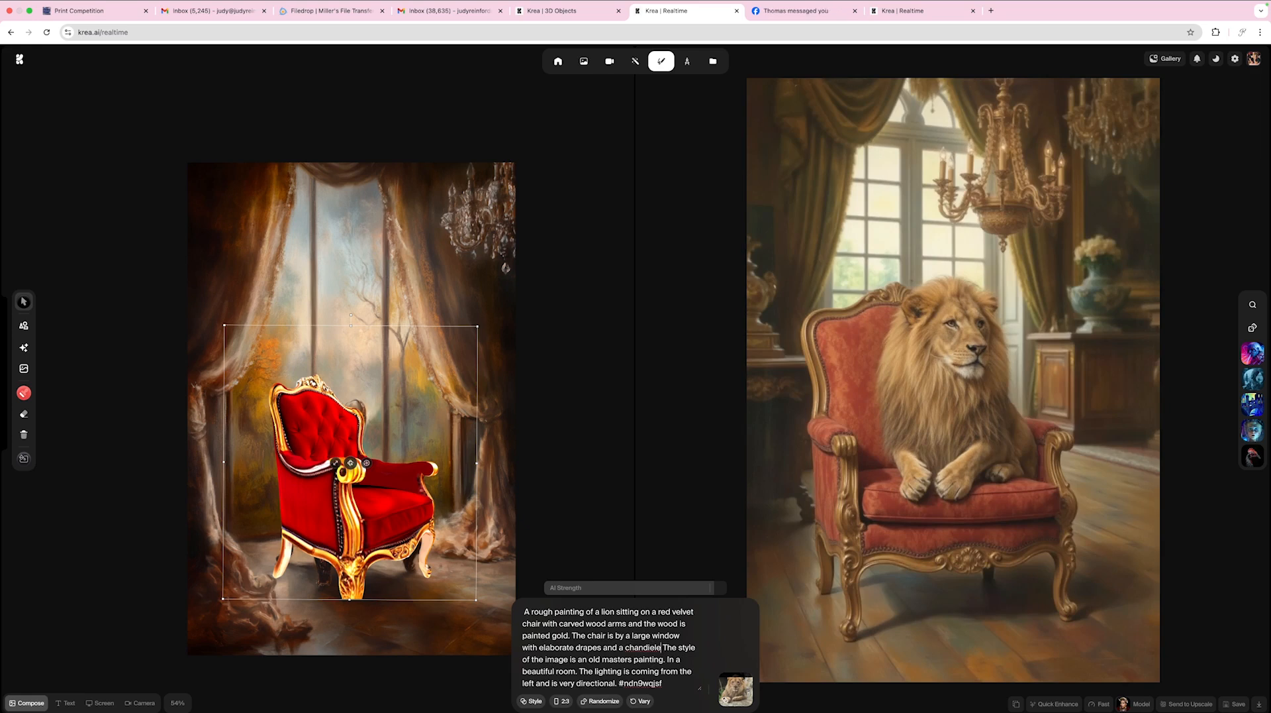
right_click(645, 650)
key(Escape)
drag(661, 648, 652, 649)
text(ler)
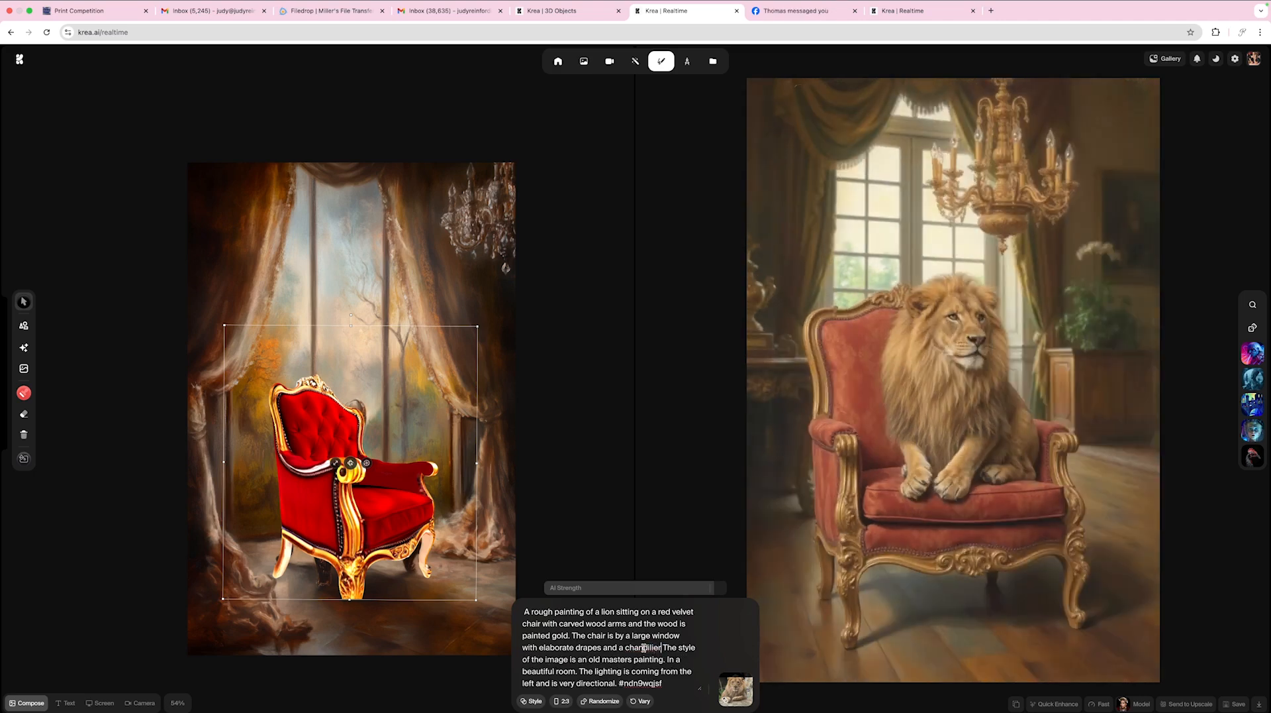
right_click(644, 650)
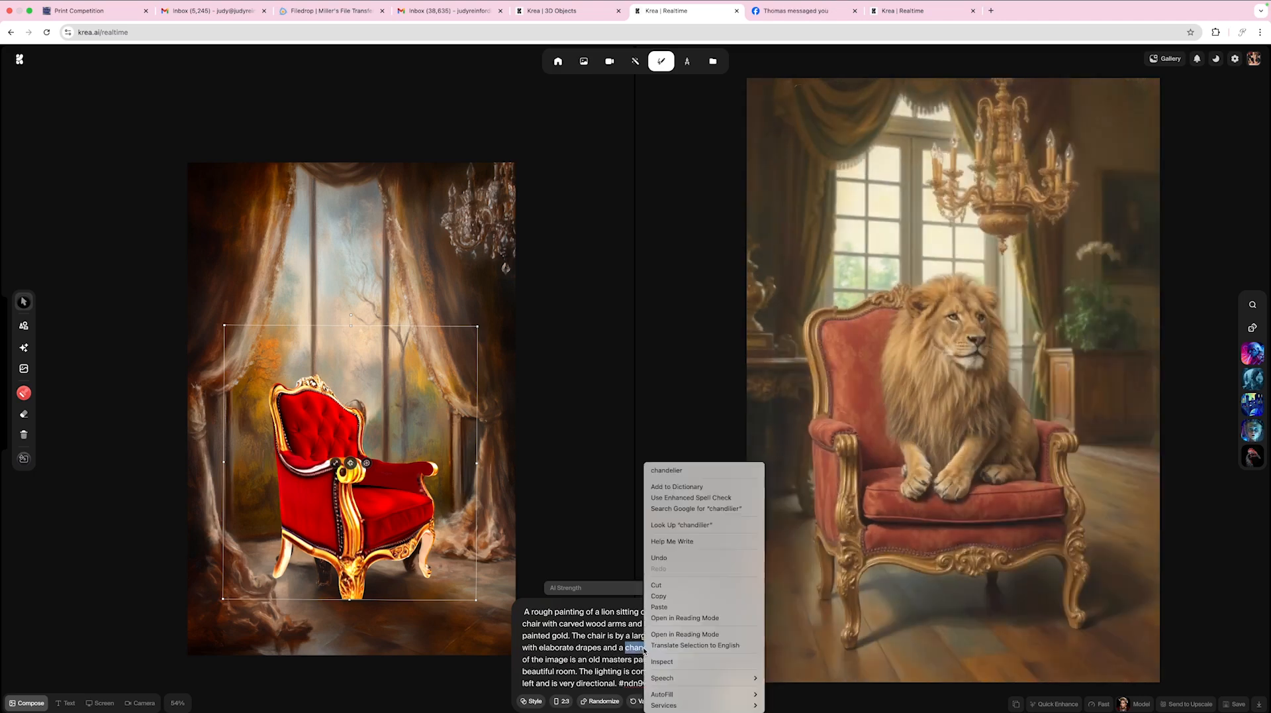
click(666, 470)
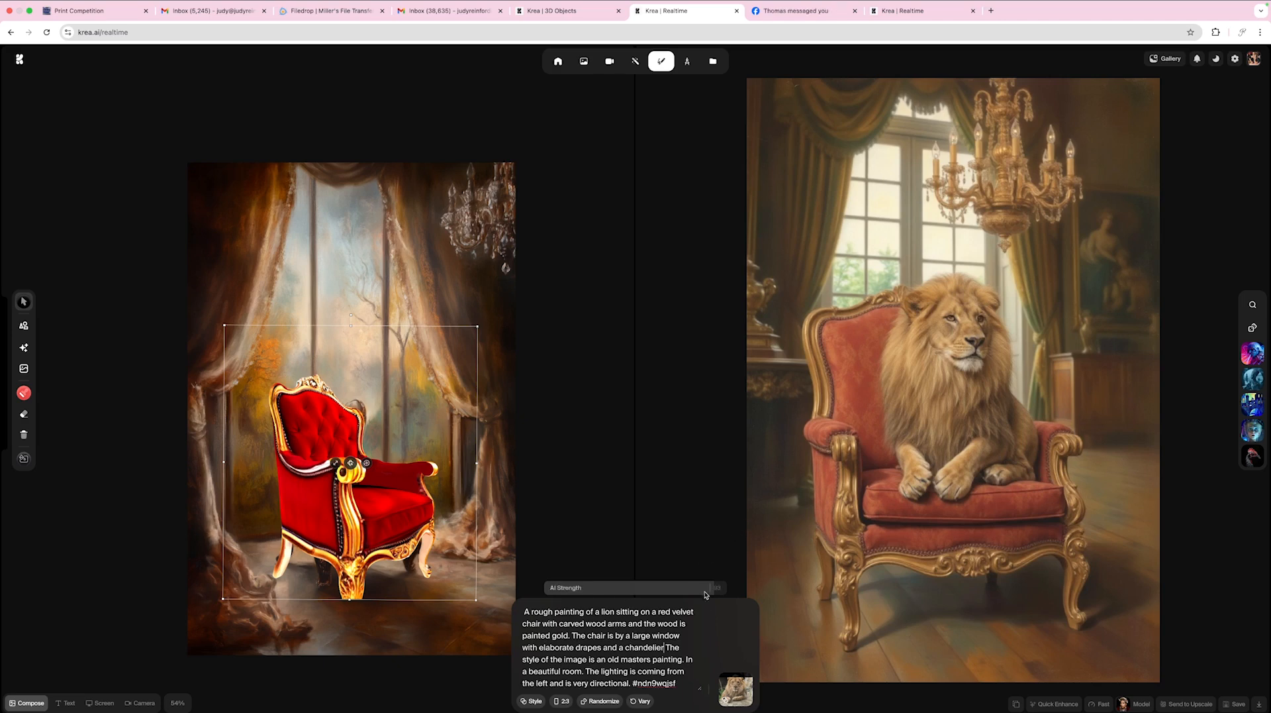
- Lower the AI strength a little further to bring the result closer to the composed canvas
drag(710, 593, 702, 593)
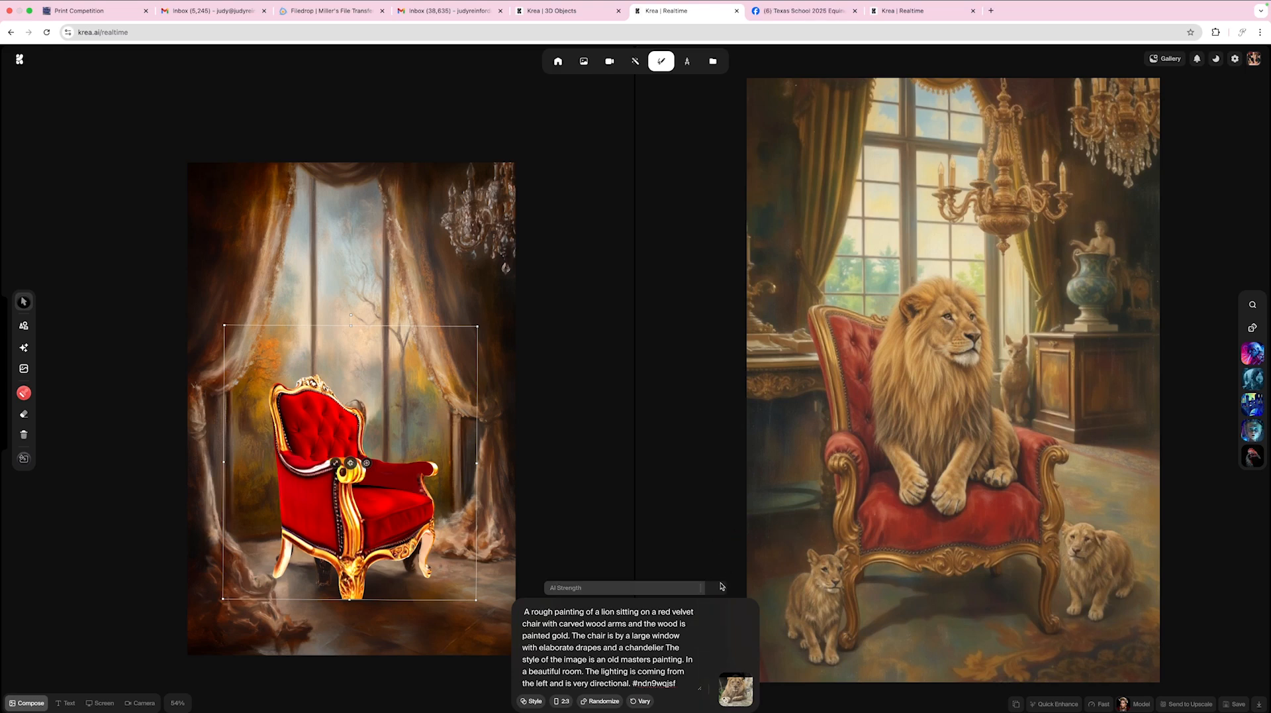
- Lower the AI strength to 86 and move the chair slightly up and to the right on the canvas
mouse_move(706, 593)
drag(704, 591, 697, 590)
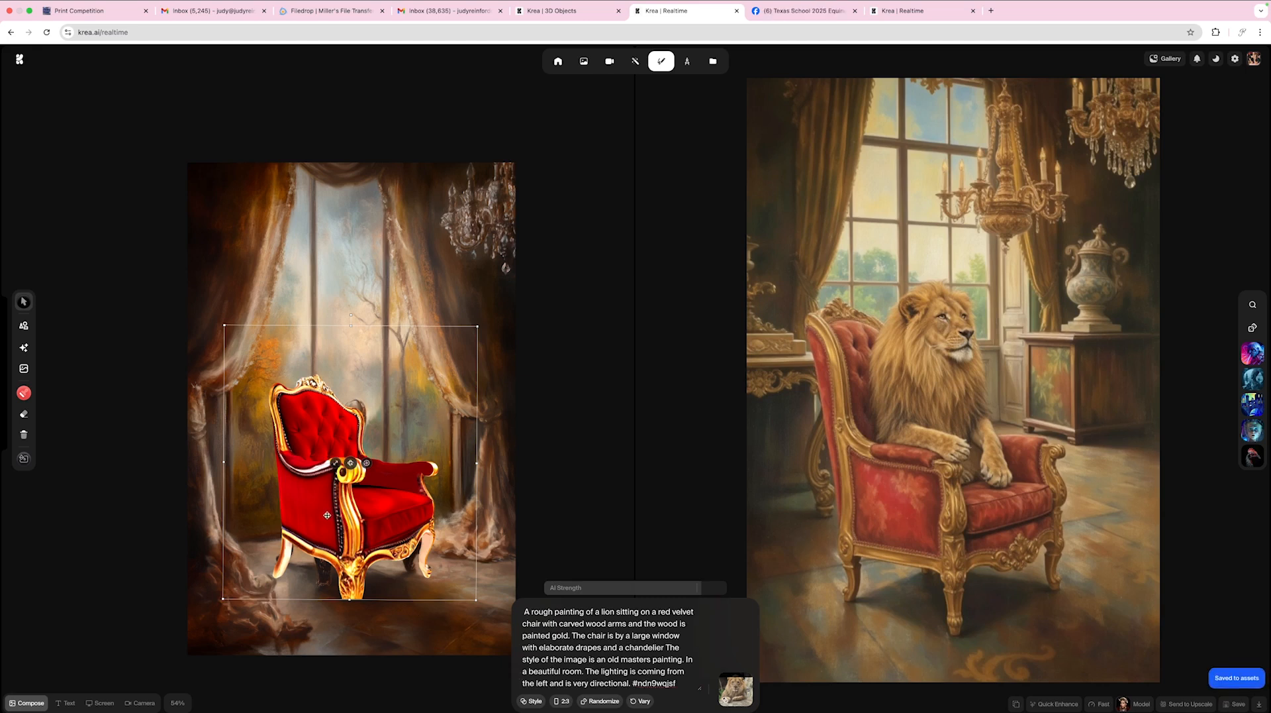
drag(329, 535, 337, 525)
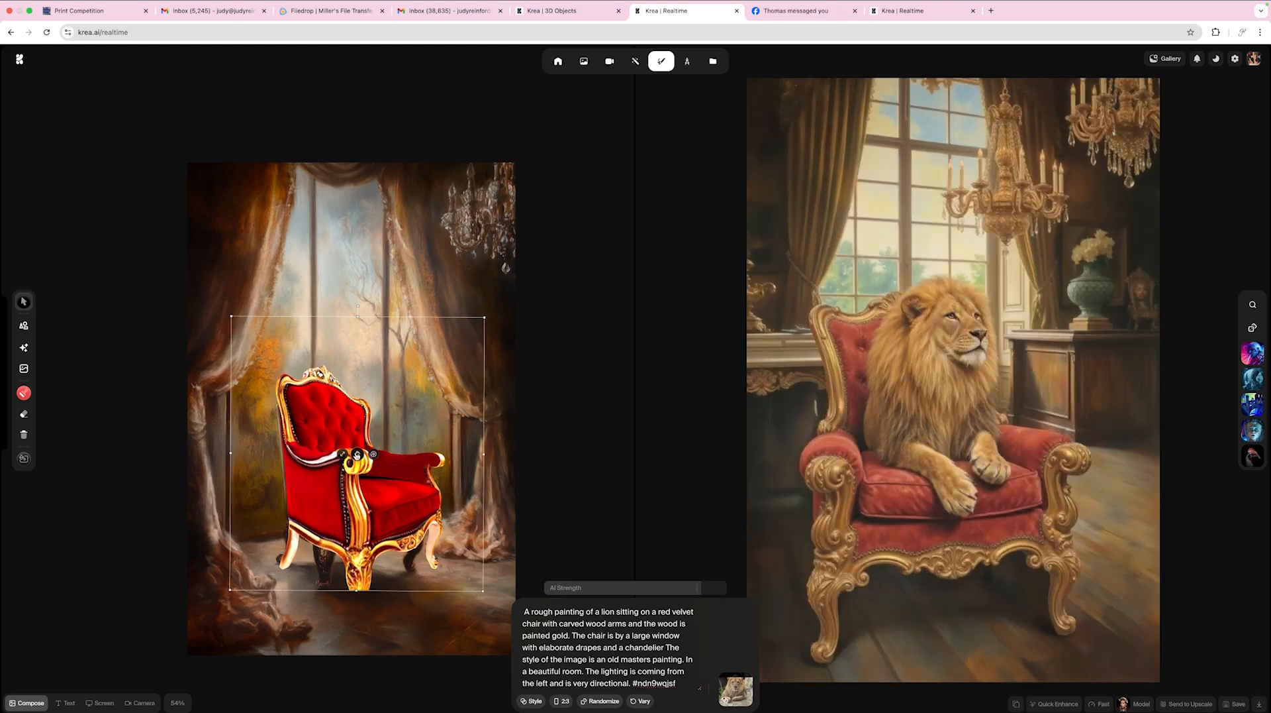
- Rotate the 3D chair through several side angles back to a three-quarter view and save the generated image
drag(358, 455, 369, 453)
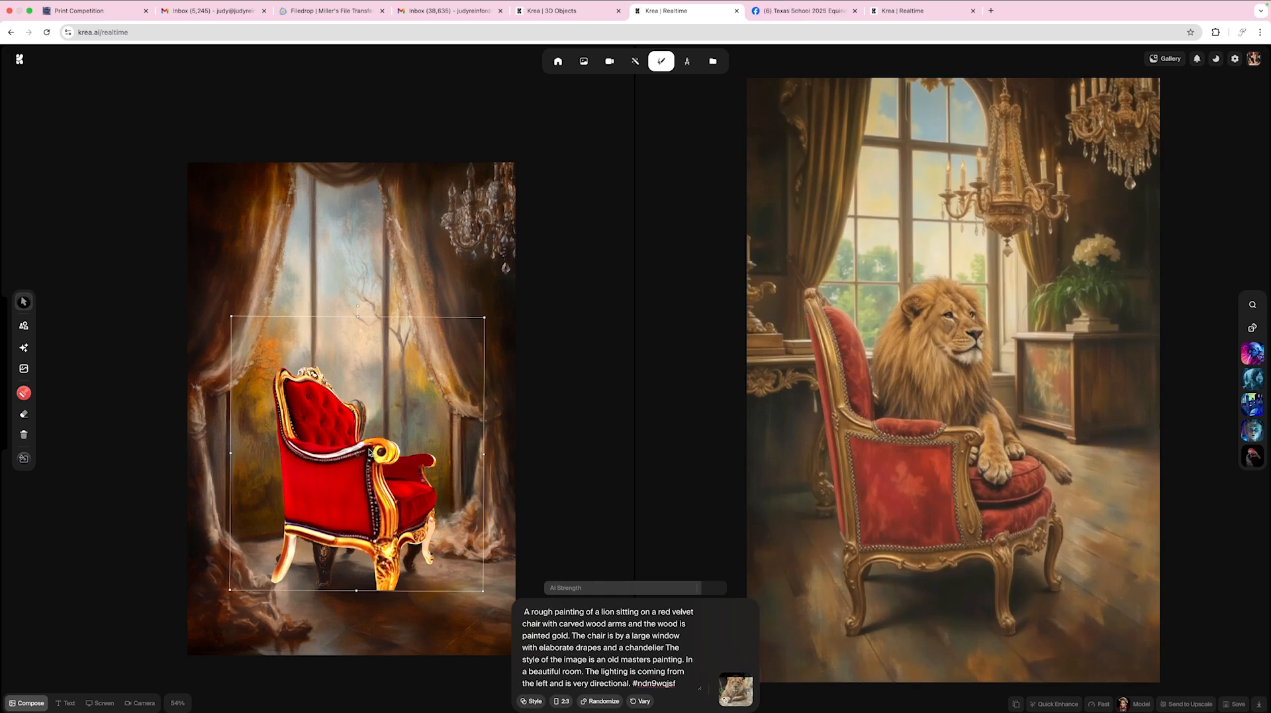
drag(370, 452, 372, 457)
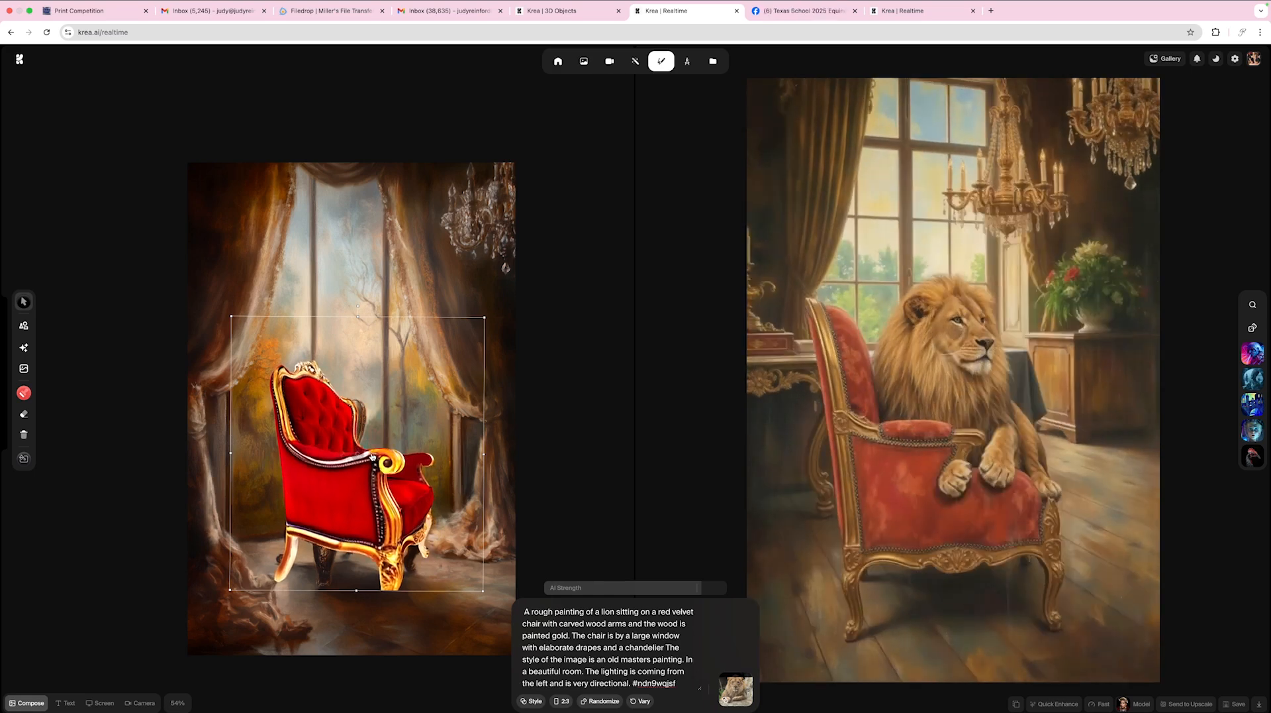
drag(372, 457, 377, 460)
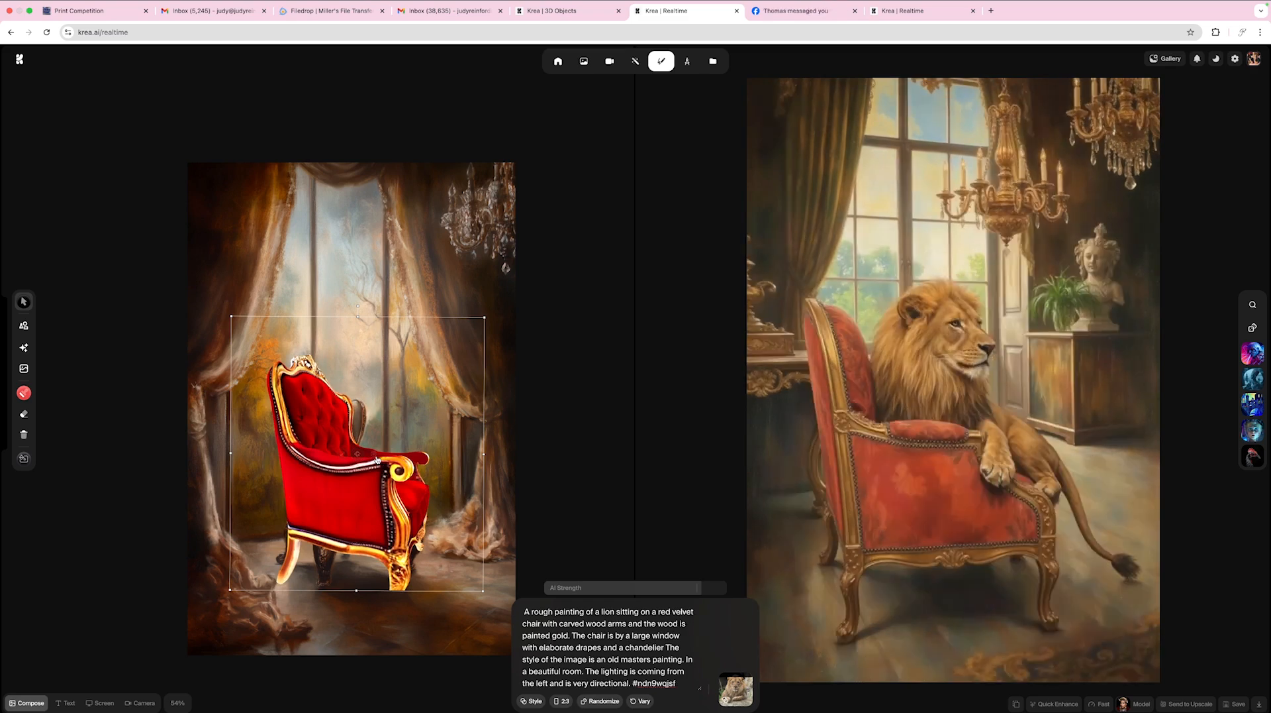
drag(376, 460, 362, 457)
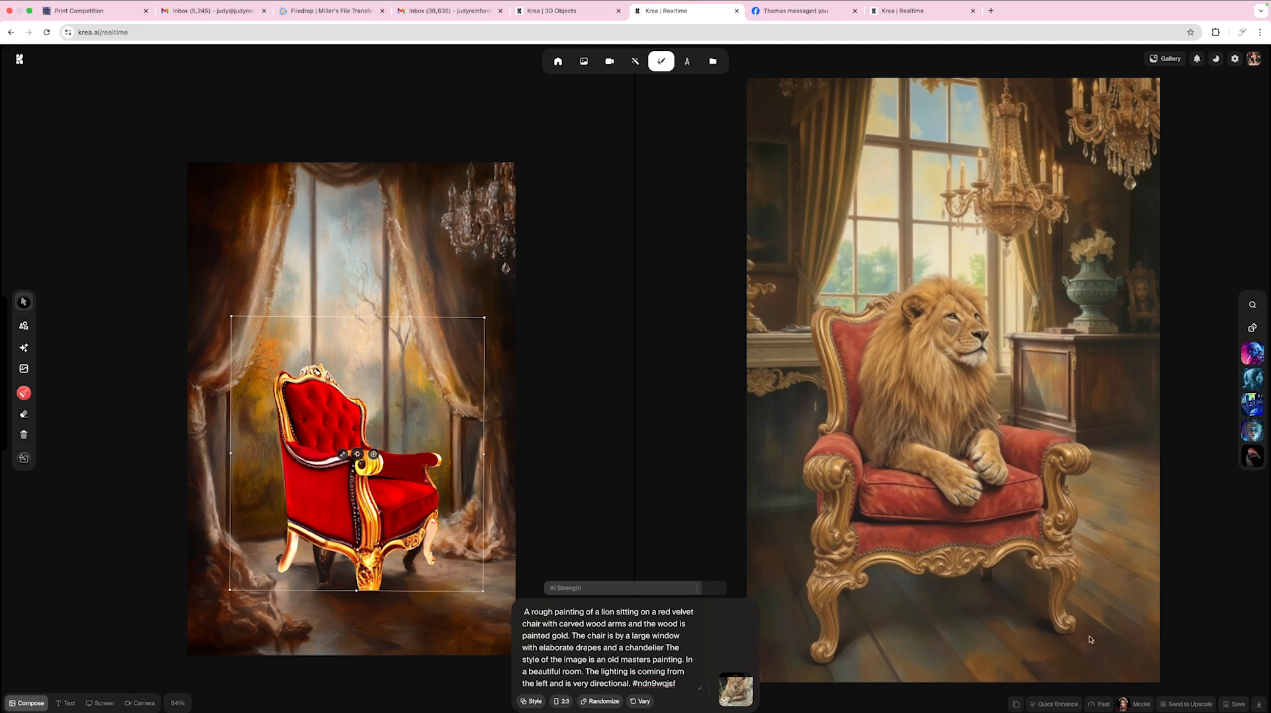
click(1236, 704)
- Insert "The lion is facing front." after the chandelier sentence in the prompt and save the new generated image
click(665, 648)
text(The lion is faci)
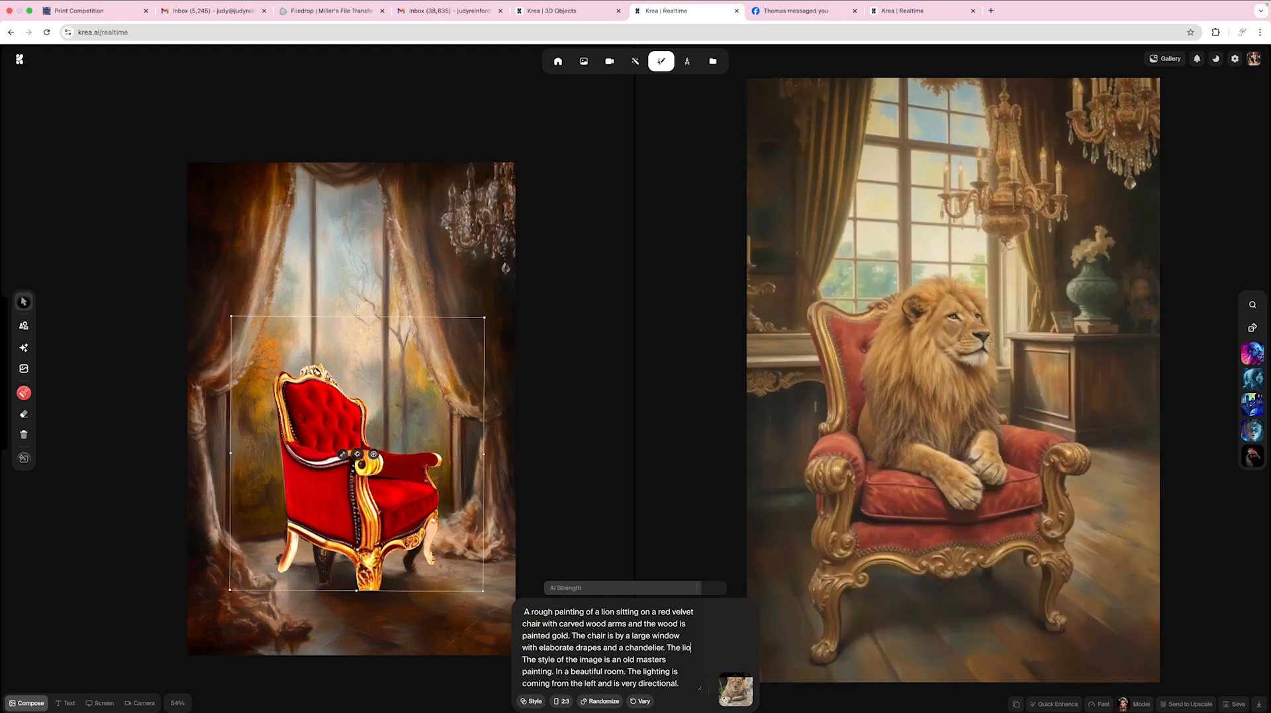
text(ng front)
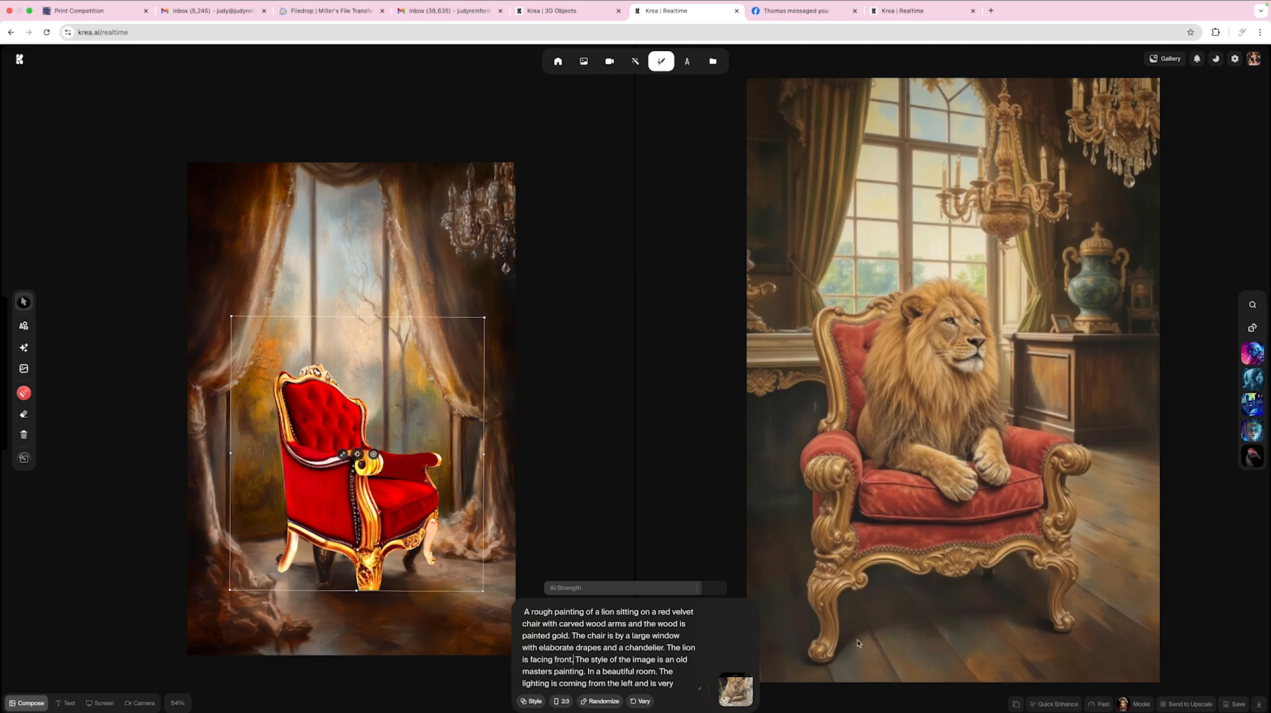
click(1233, 704)
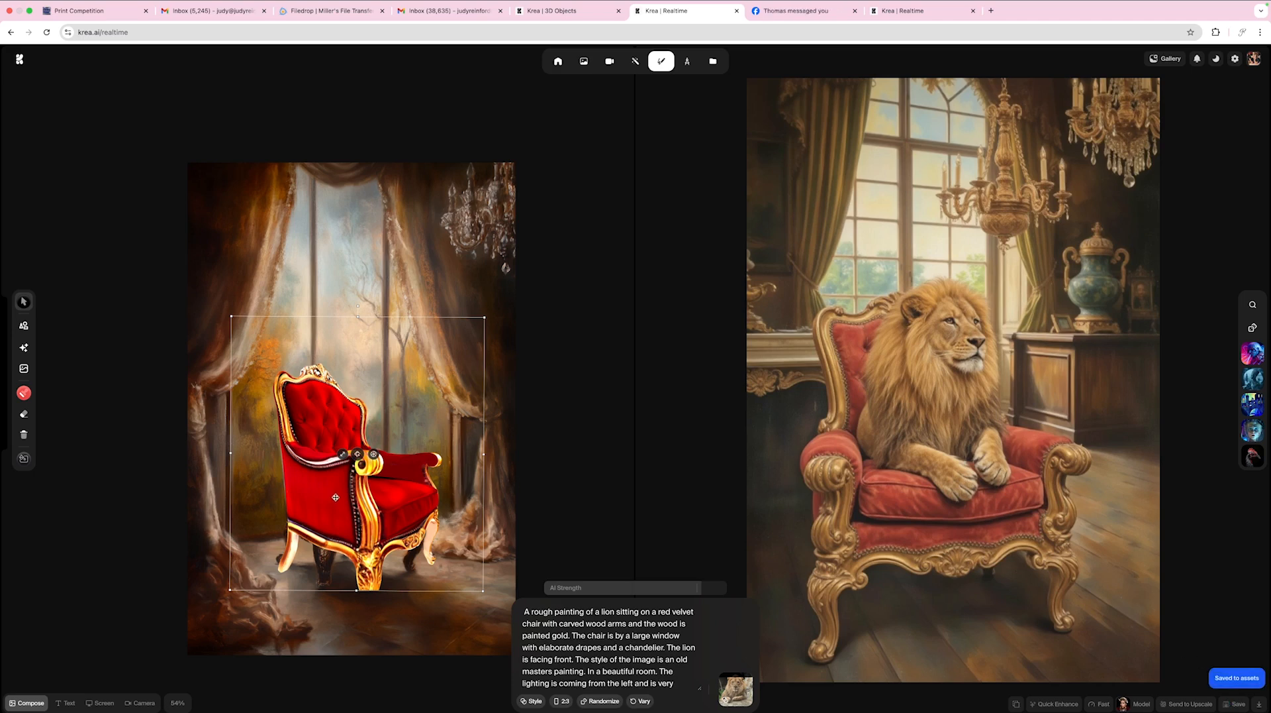
- Reposition the chair near the canvas centre, rotated to face straight forward, and raise the AI strength to 90
drag(341, 500, 357, 501)
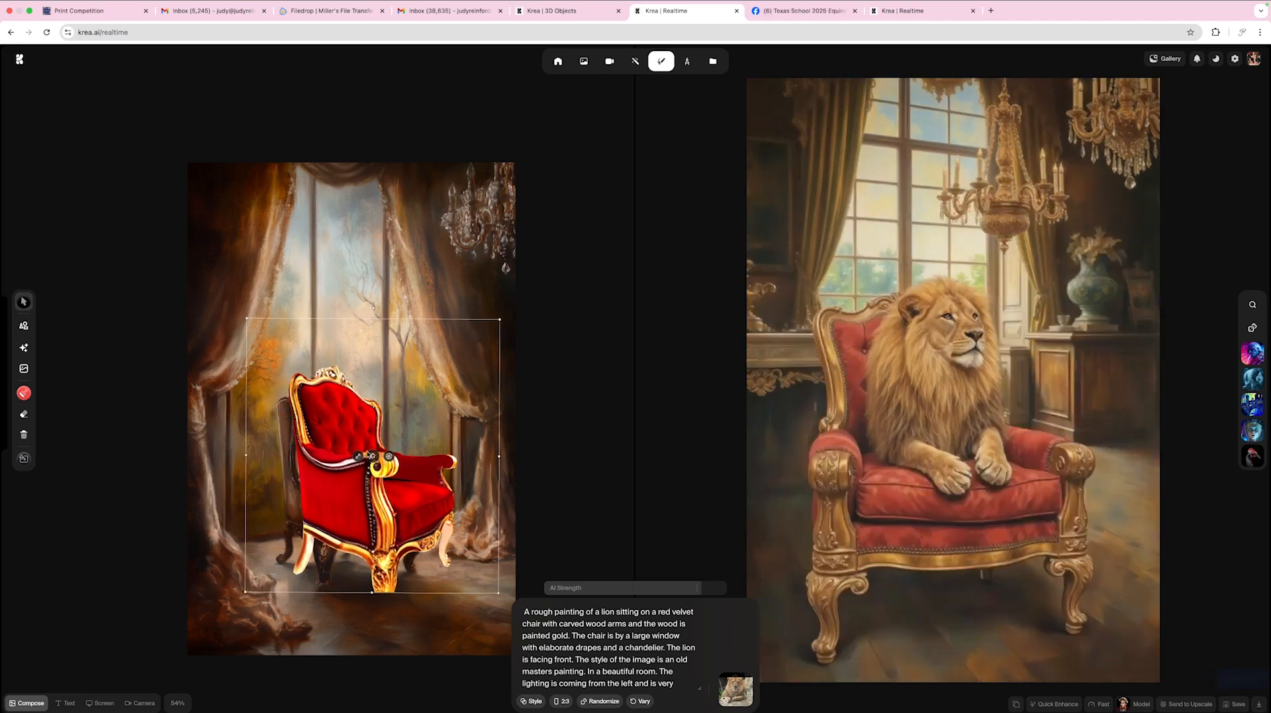
drag(373, 457, 342, 485)
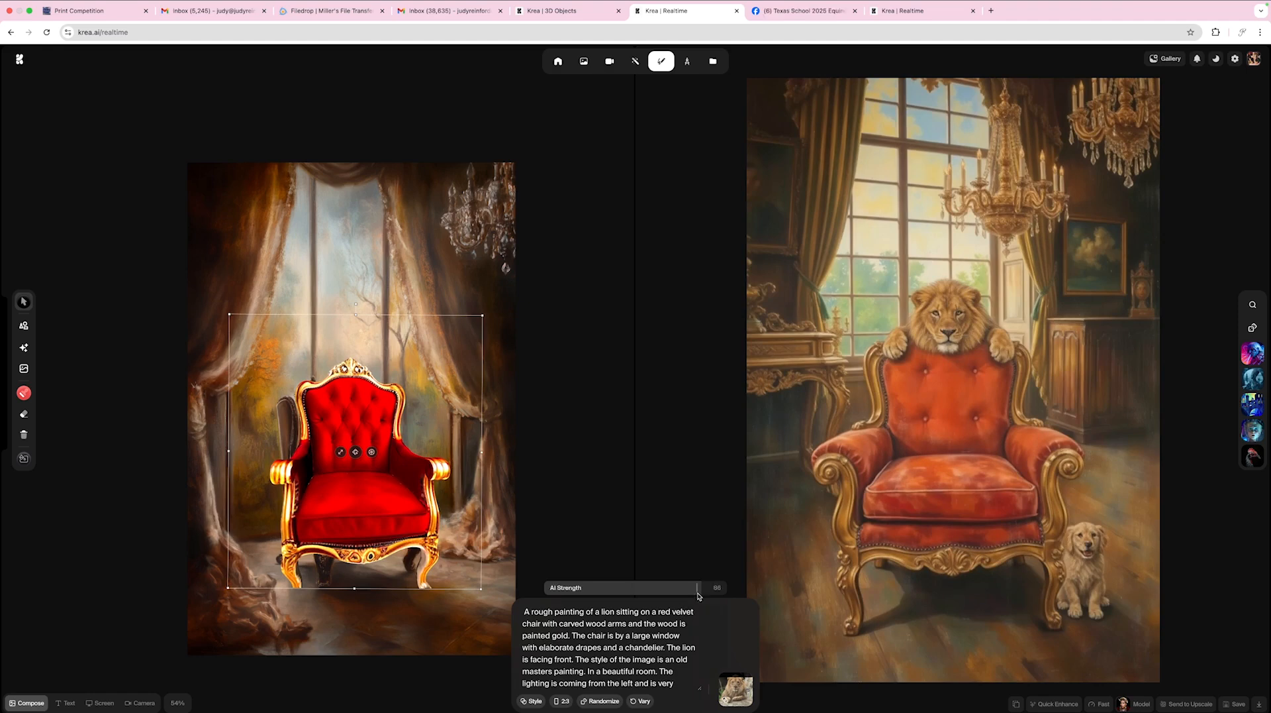
drag(698, 591, 706, 594)
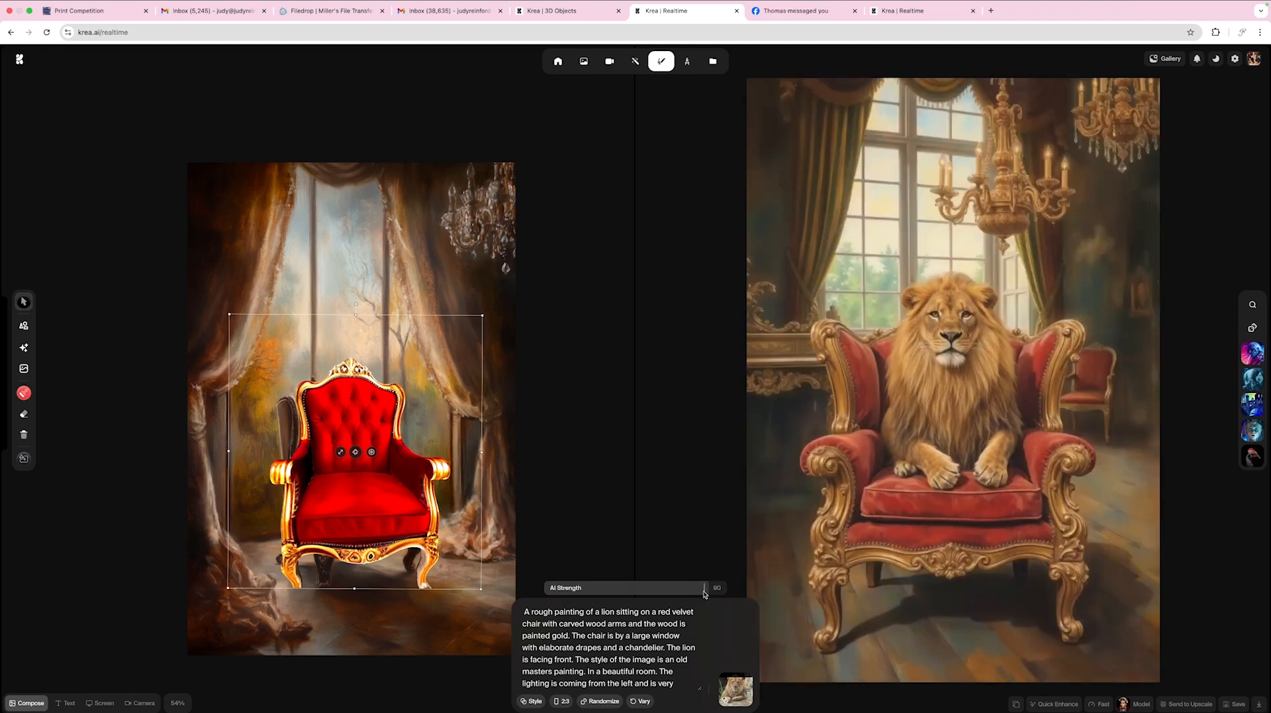
mouse_move(734, 684)
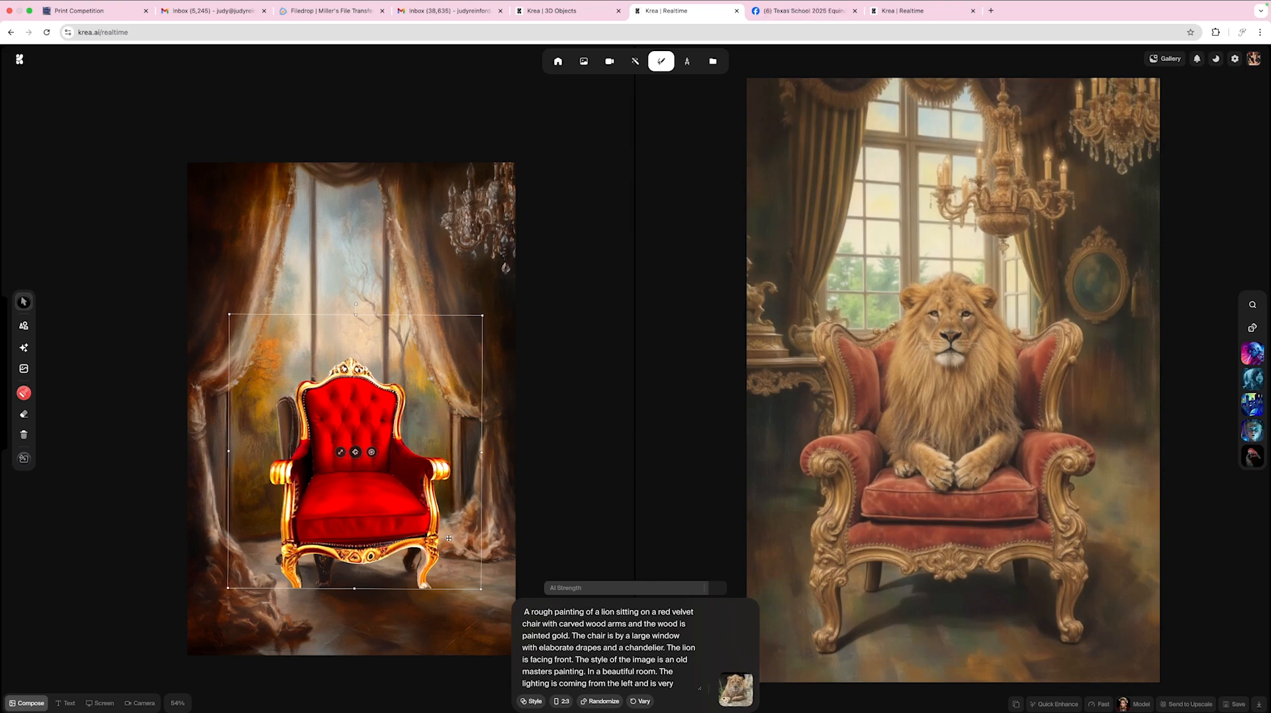
drag(368, 514, 369, 522)
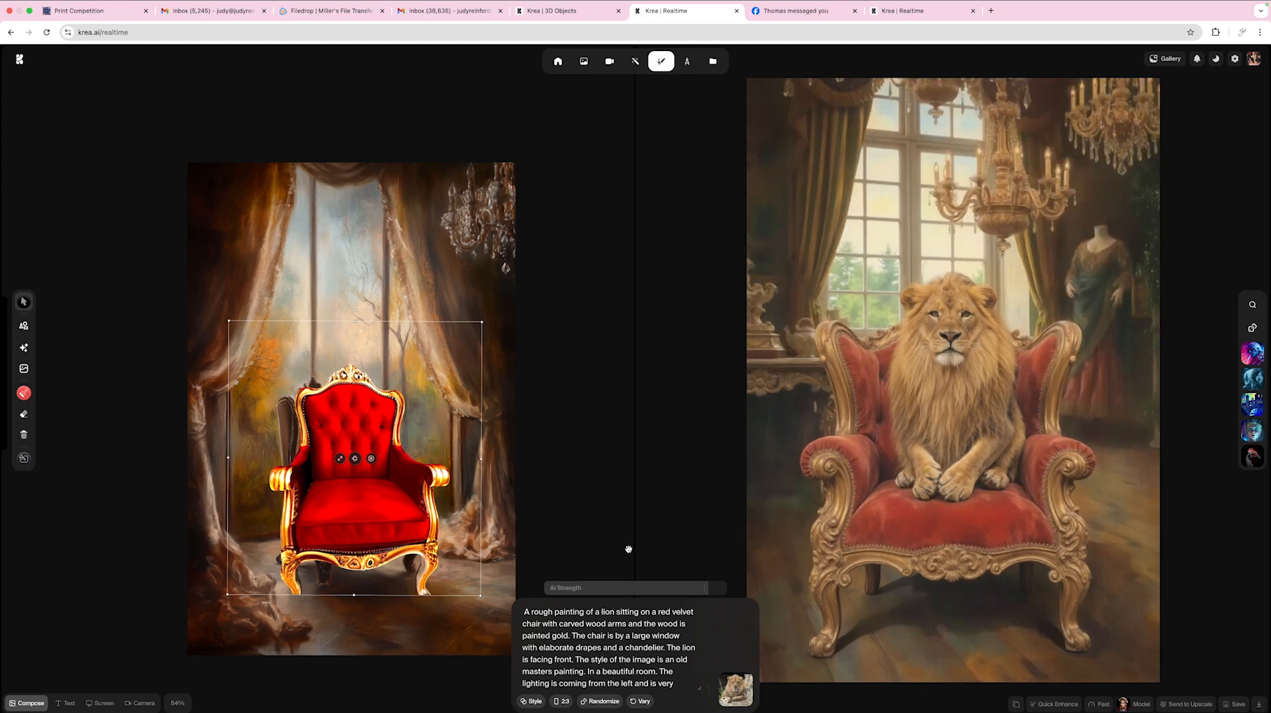
- Try an AI strength of 92, and bring it down to 40 so the result follows the composed canvas
drag(706, 593, 709, 593)
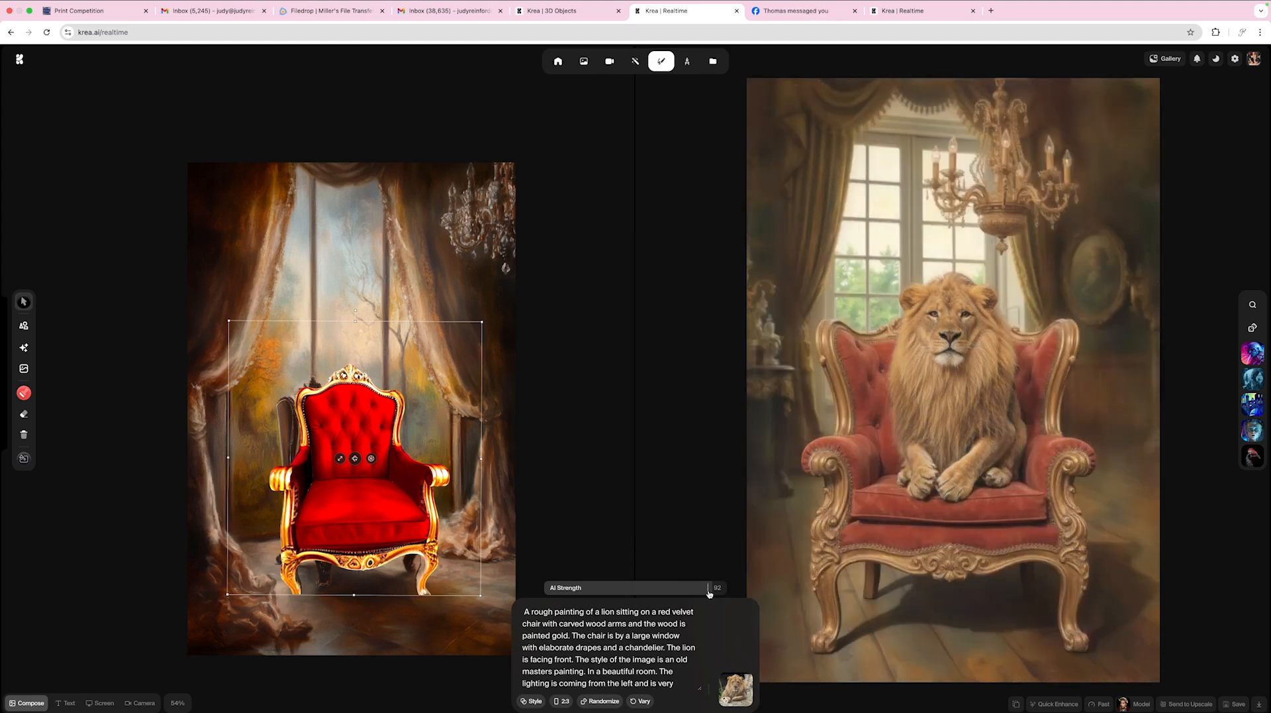
drag(709, 592, 623, 591)
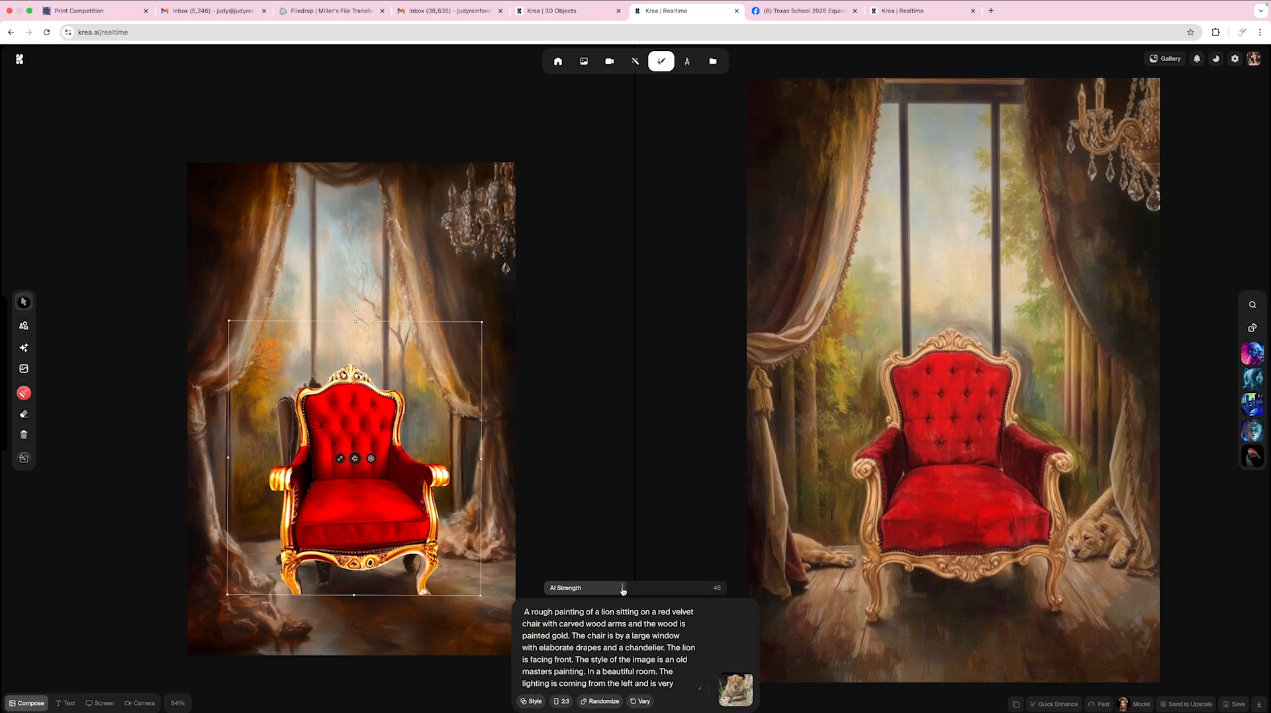
drag(623, 590, 614, 589)
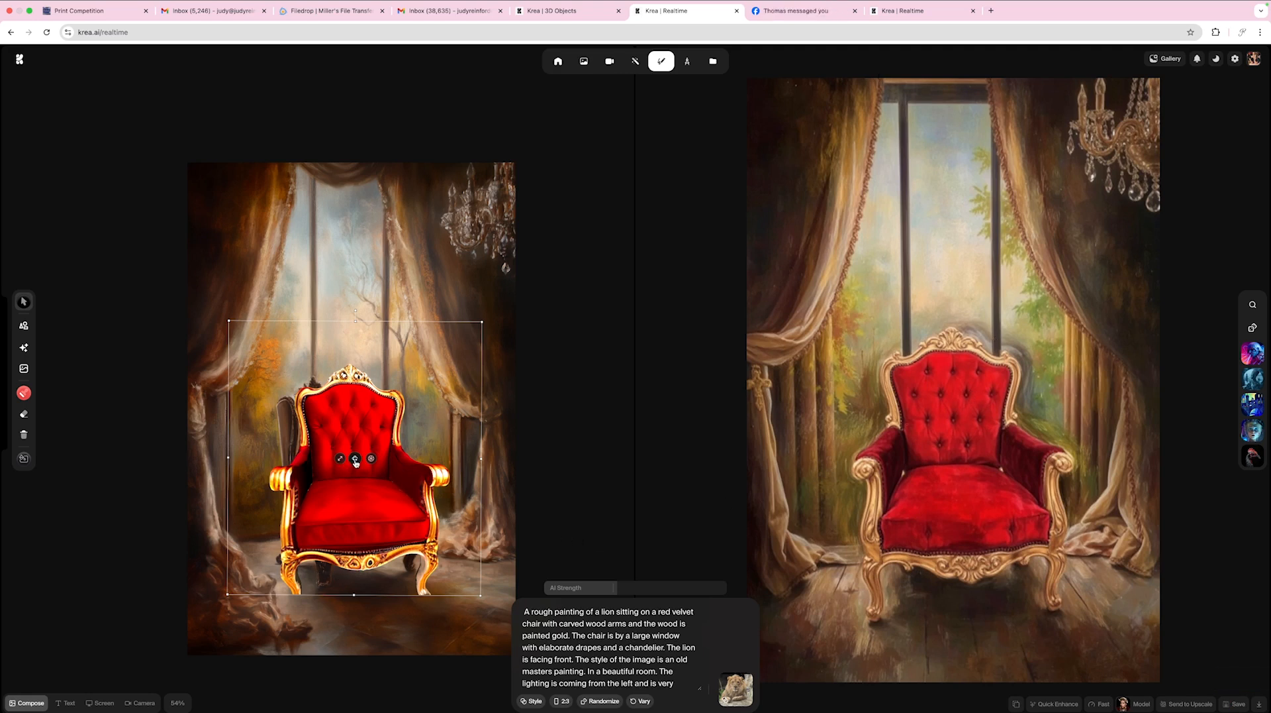
- Turn the forward-facing 3D chair slightly and save the generated image of the chair by the window
drag(355, 461, 350, 459)
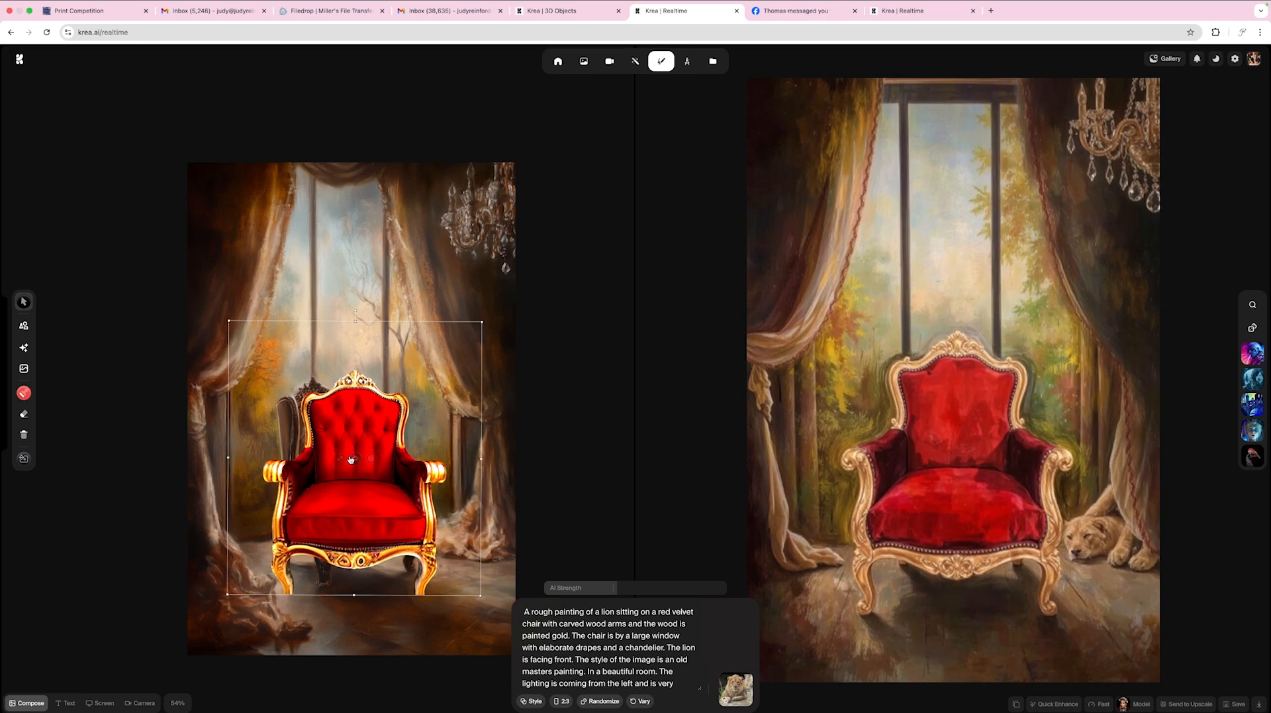
click(1232, 703)
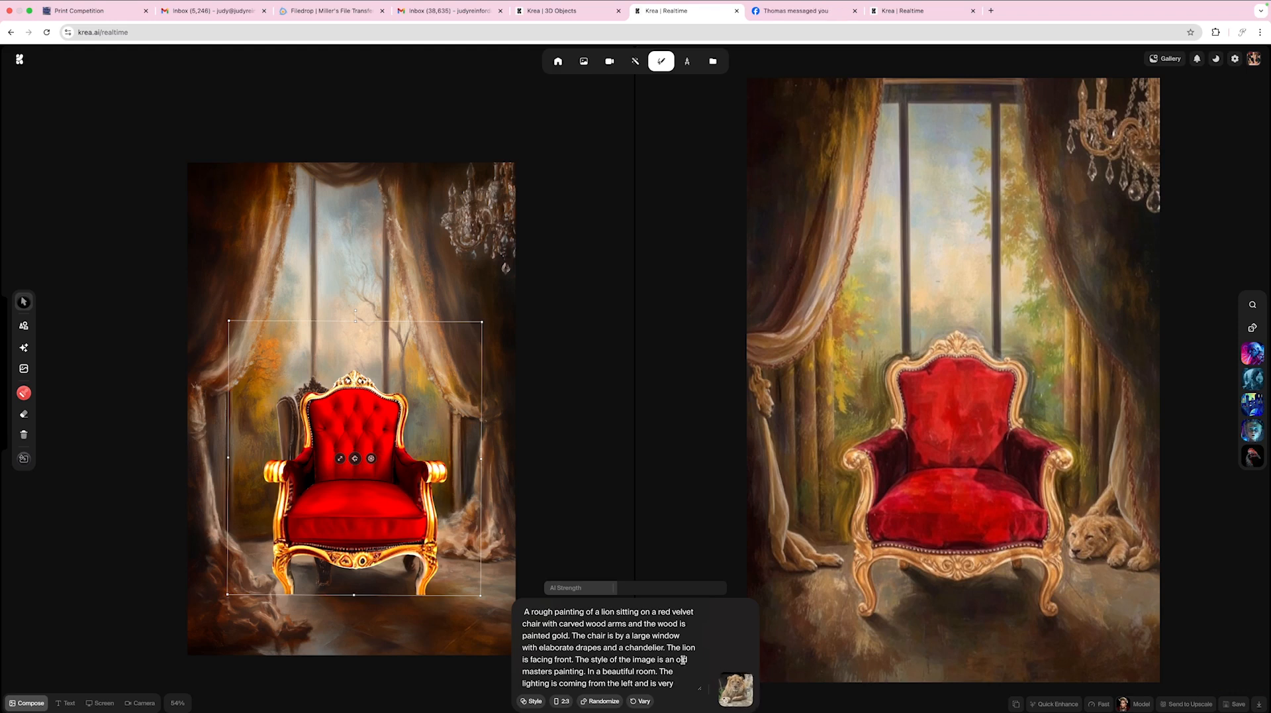
mouse_move(736, 674)
drag(737, 673, 735, 672)
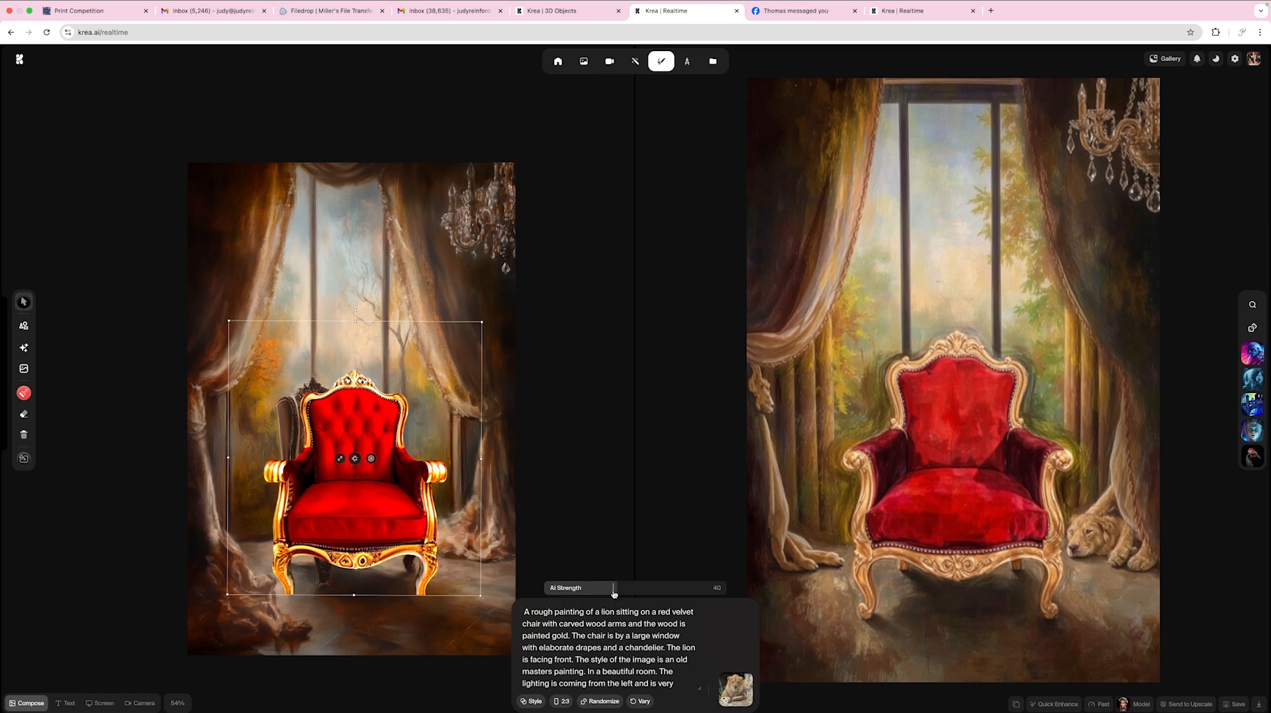
- Raise the AI strength in stages through 49, 73 and 77 up to 88
drag(615, 588, 630, 591)
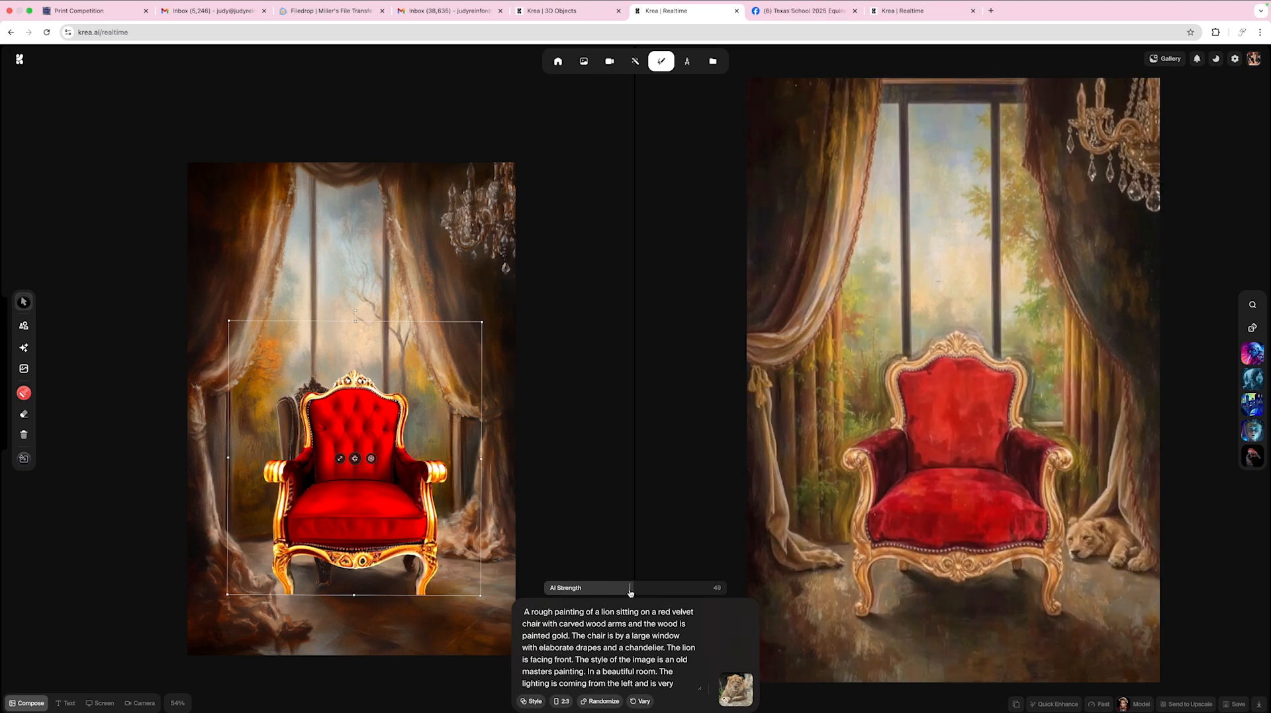
drag(630, 591, 674, 589)
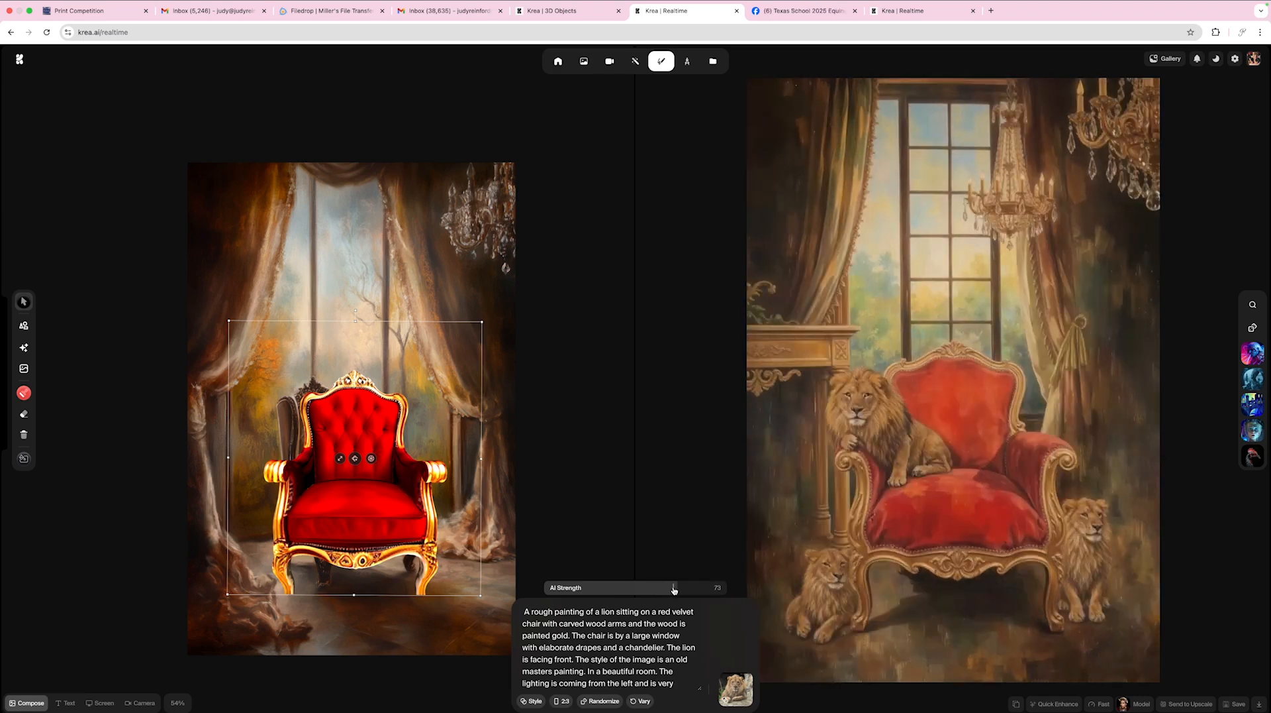
drag(674, 589, 681, 589)
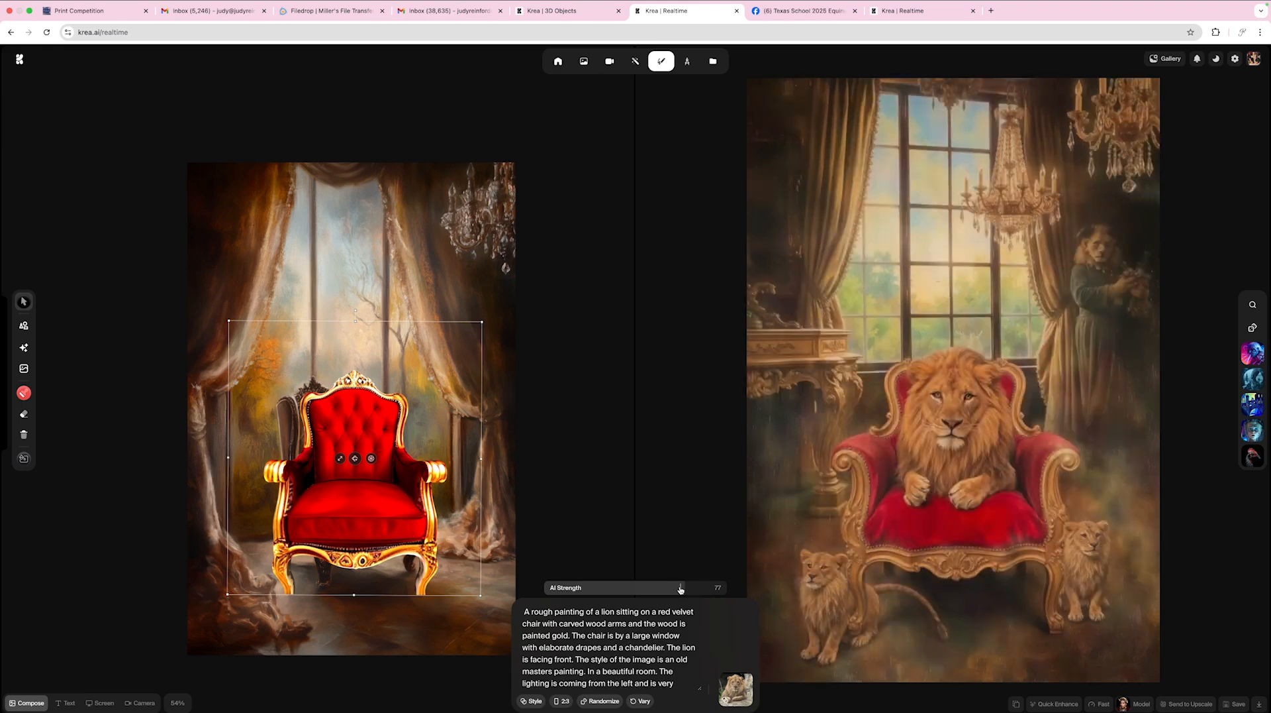
drag(681, 590, 702, 588)
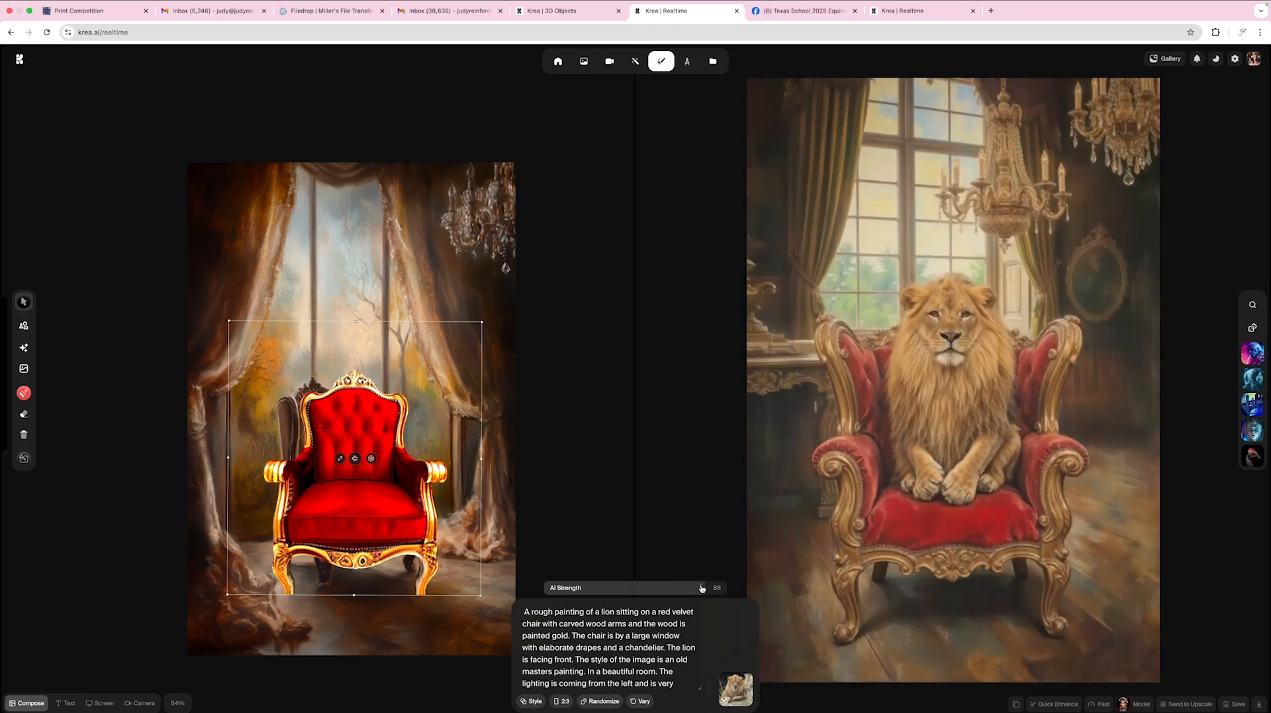